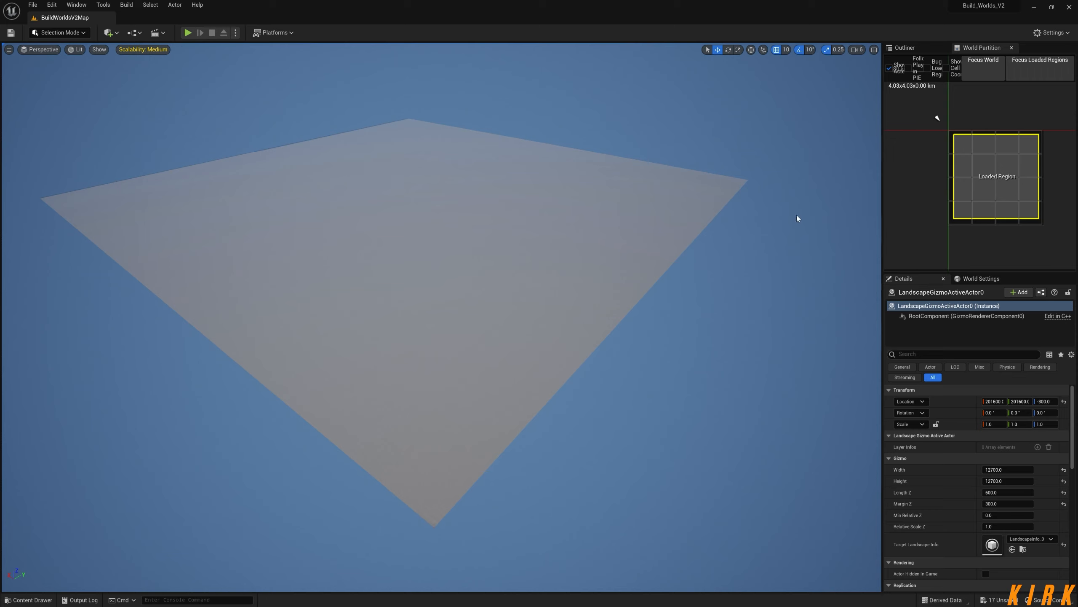
# Select the main Landscape actor in the outliner and return to the World Partition map
pyautogui.click(437, 507)
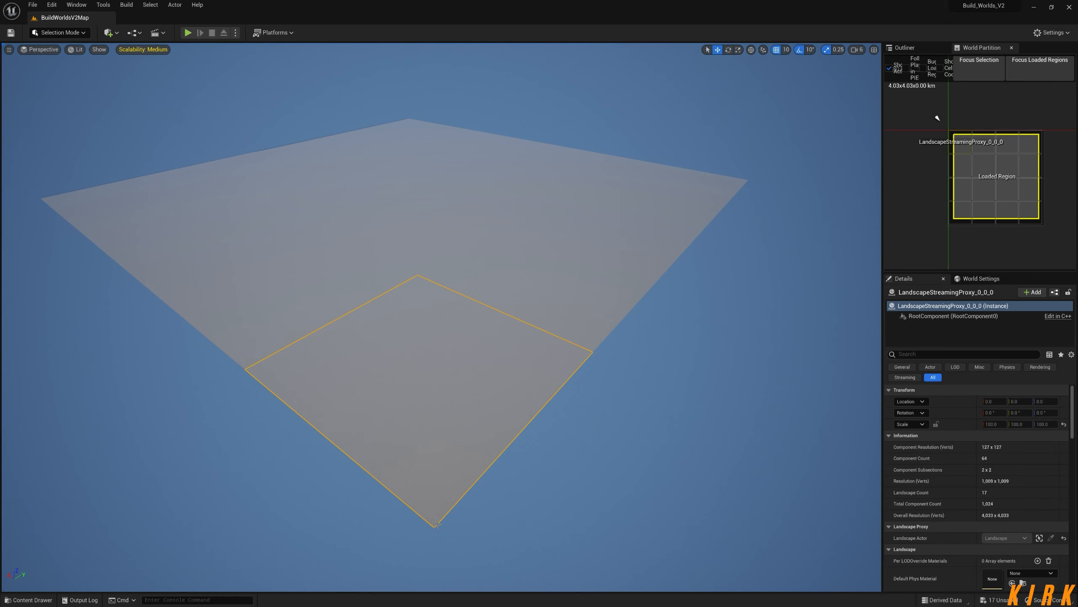
pyautogui.click(904, 47)
pyautogui.click(946, 119)
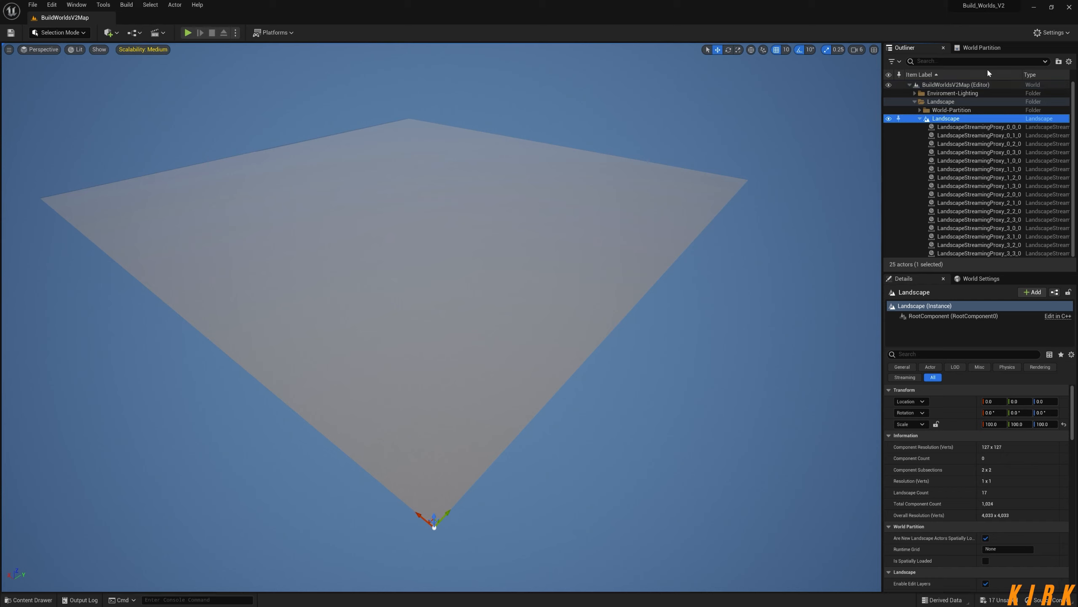
pyautogui.click(981, 49)
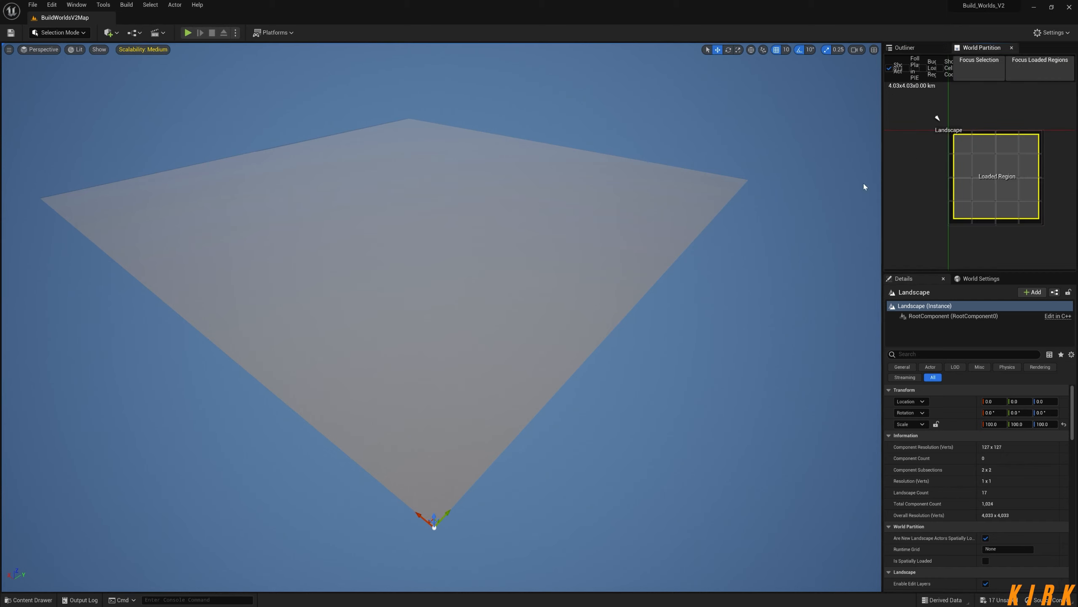
# Frame the whole landscape from two neighbouring corners, storing the views as camera bookmarks 1 and 2
pyautogui.moveTo(429, 443); pyautogui.dragTo(423, 441, button='right')
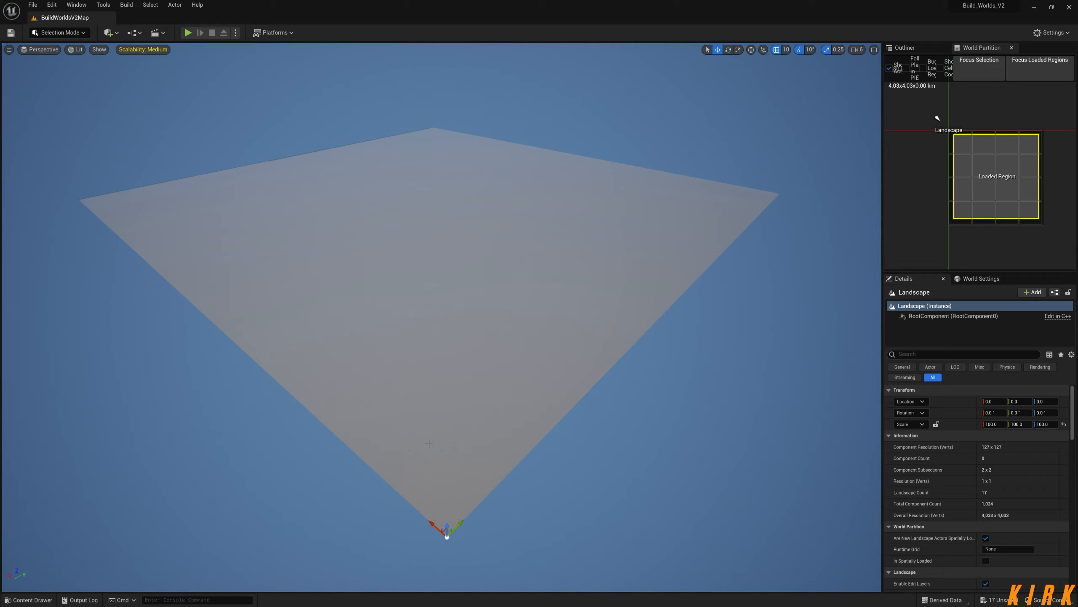
pyautogui.moveTo(423, 441); pyautogui.dragTo(464, 413, button='right')
pyautogui.press('a')
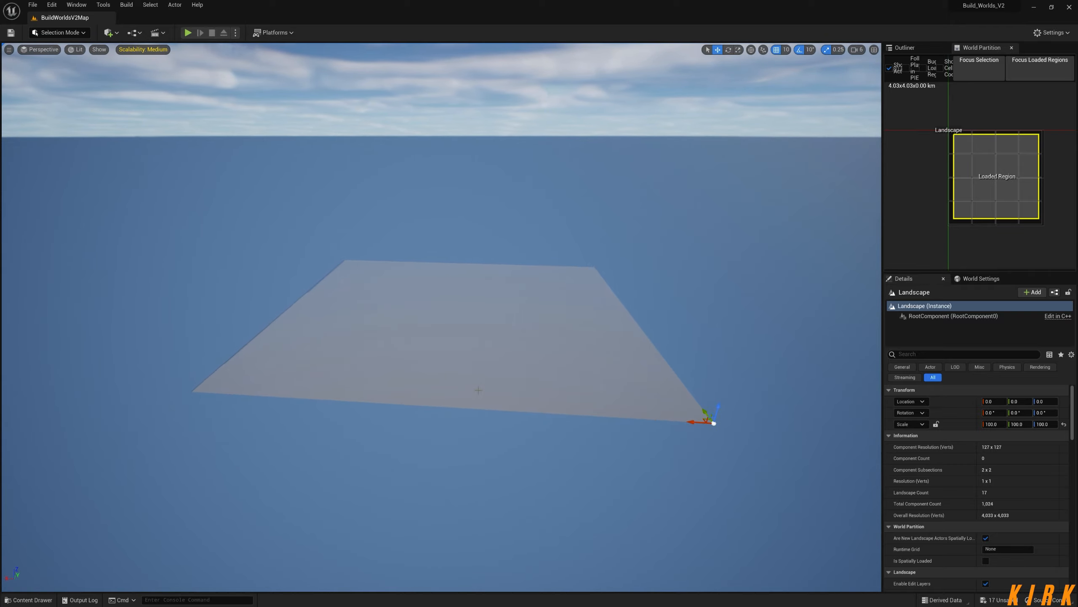
pyautogui.doubleClick(937, 118)
pyautogui.moveTo(478, 390); pyautogui.dragTo(645, 376, button='right')
pyautogui.press('a')
pyautogui.press('a')
pyautogui.press('a')
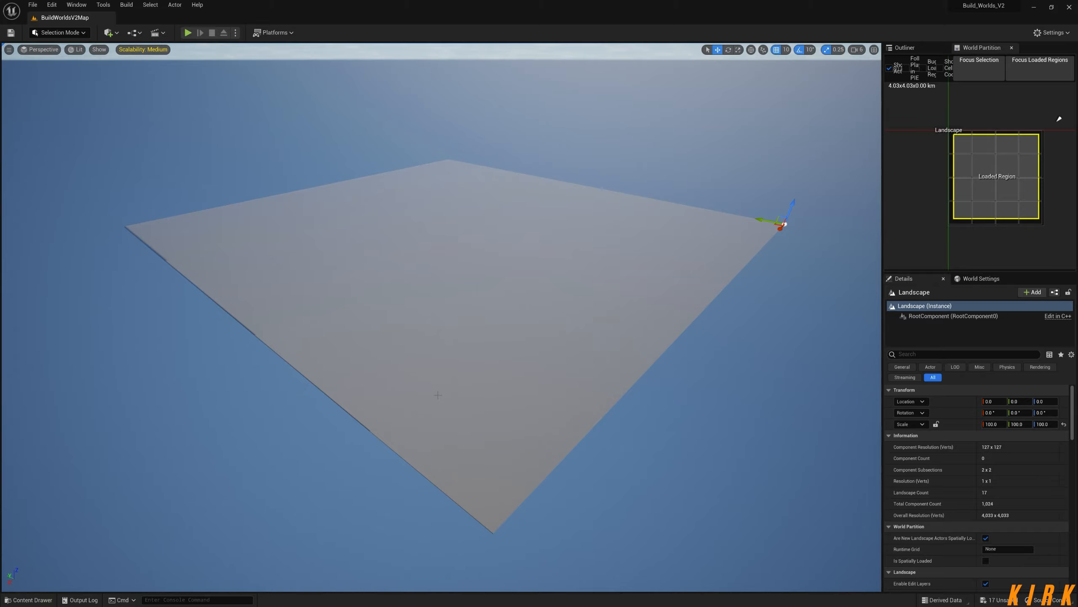
# Frame the whole landscape from its other two corners, storing the views as camera bookmarks 3 and 4
pyautogui.press('a')
pyautogui.moveTo(438, 395); pyautogui.dragTo(628, 413, button='right')
pyautogui.press('a')
pyautogui.press('d')
pyautogui.press('a')
pyautogui.press('d')
pyautogui.press('w')
pyautogui.press('a')
pyautogui.press('s')
pyautogui.press('a')
pyautogui.press('d')
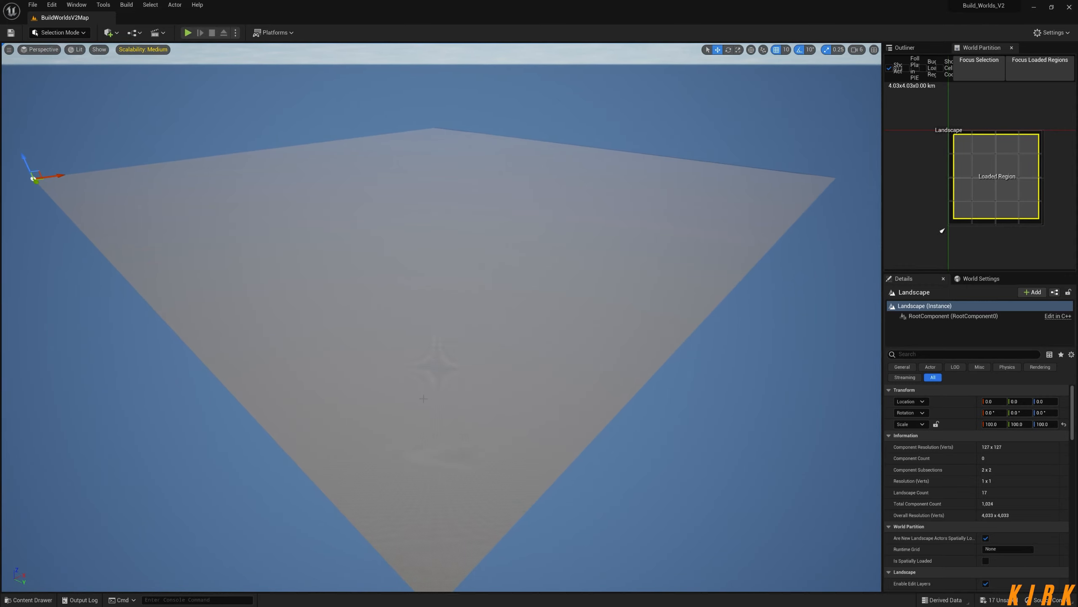
pyautogui.moveTo(352, 394)
pyautogui.mouseDown(button='right')
pyautogui.moveTo(341, 366)
pyautogui.moveTo(353, 376)
pyautogui.mouseUp(button='right')
pyautogui.press('a')
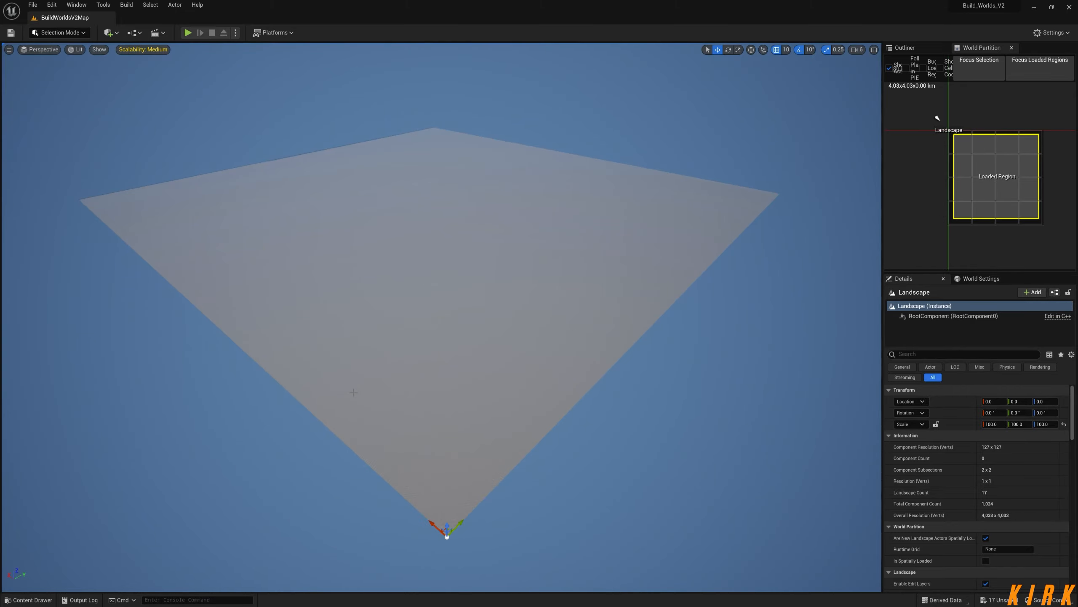
# Recall camera bookmarks 2, 3, 4 and 1 to check the view from each landscape corner
pyautogui.press('2')
pyautogui.press('3')
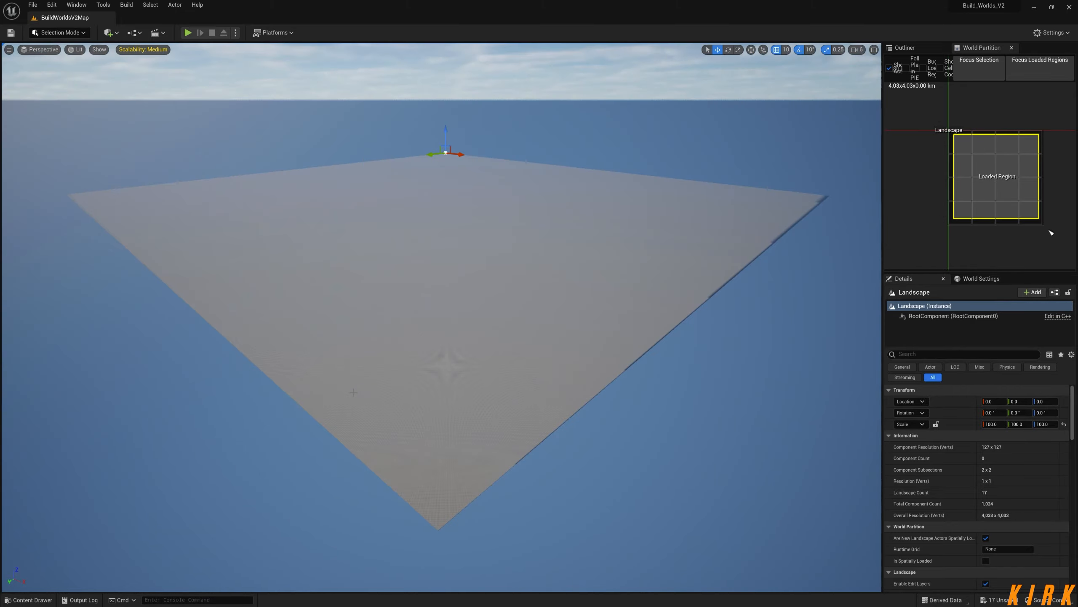
pyautogui.press('4')
pyautogui.press('1')
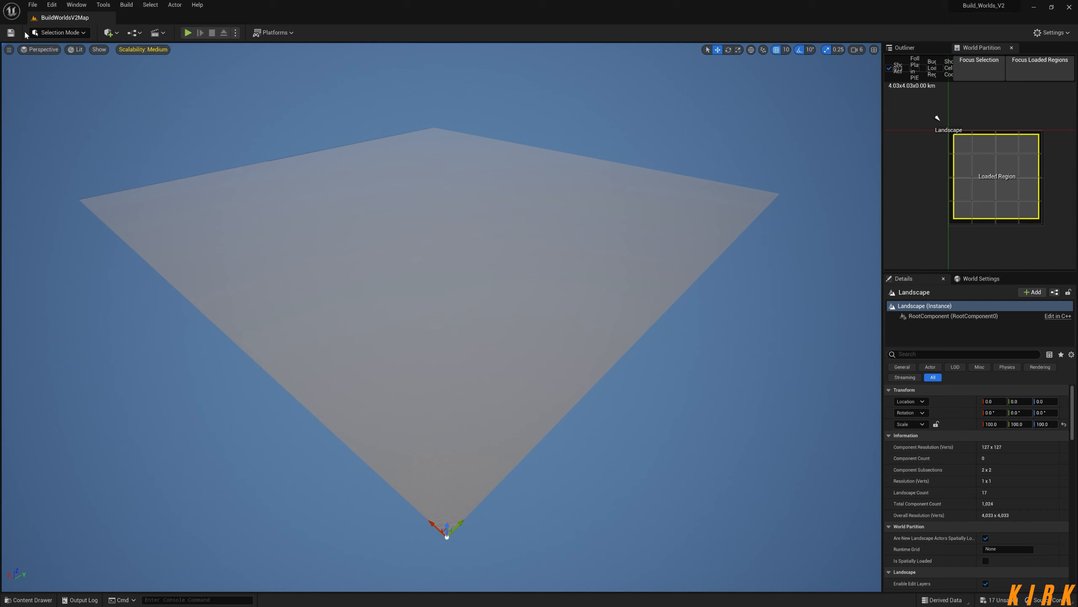
# Save the current level together with its unsaved landscape changes
pyautogui.click(13, 36)
pyautogui.click(29, 599)
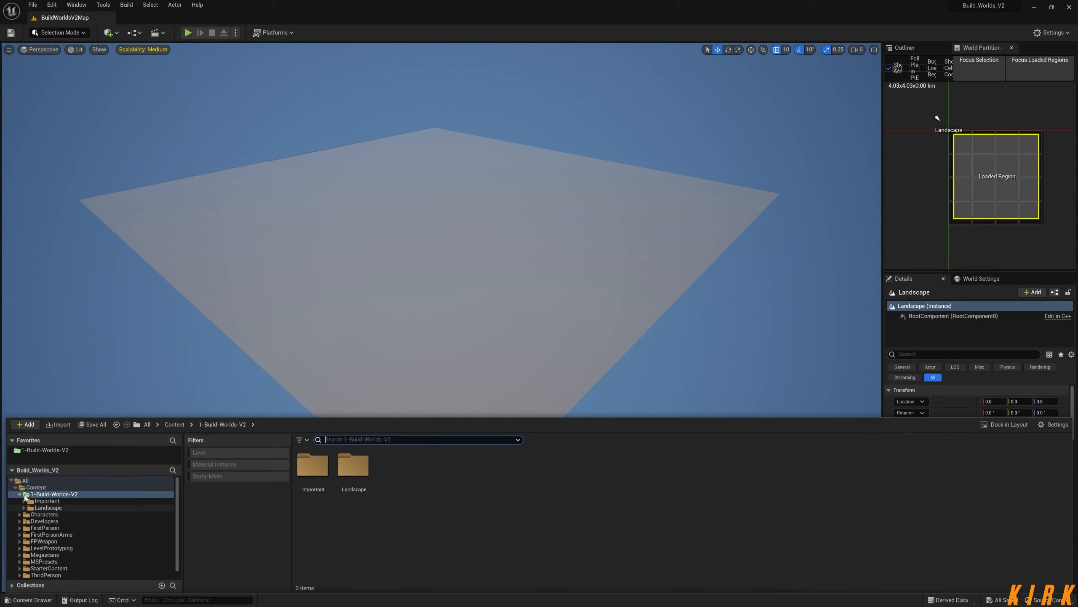
pyautogui.click(956, 341)
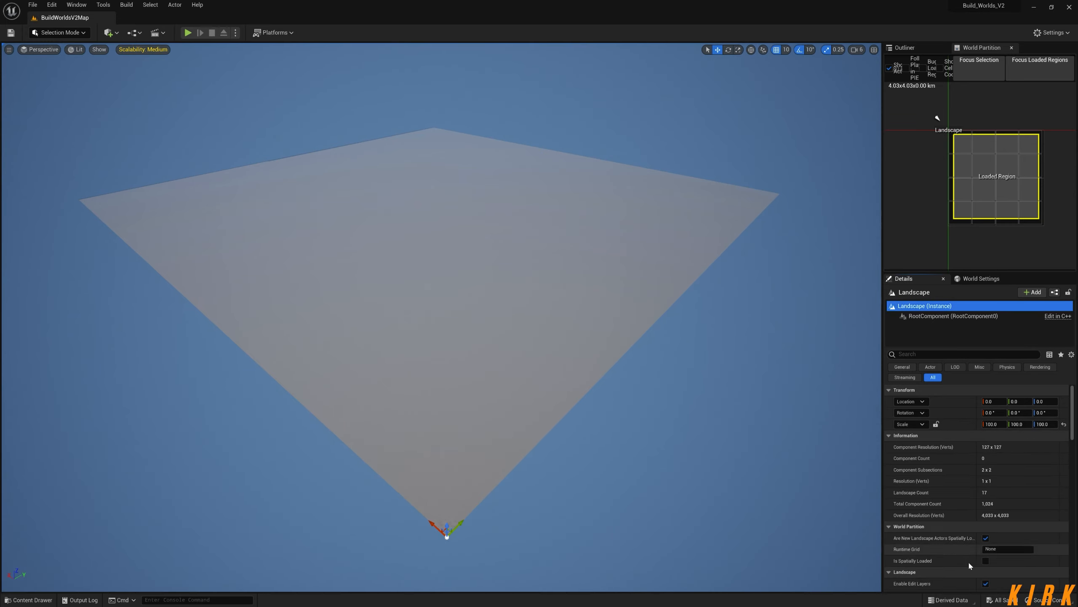
pyautogui.click(1012, 603)
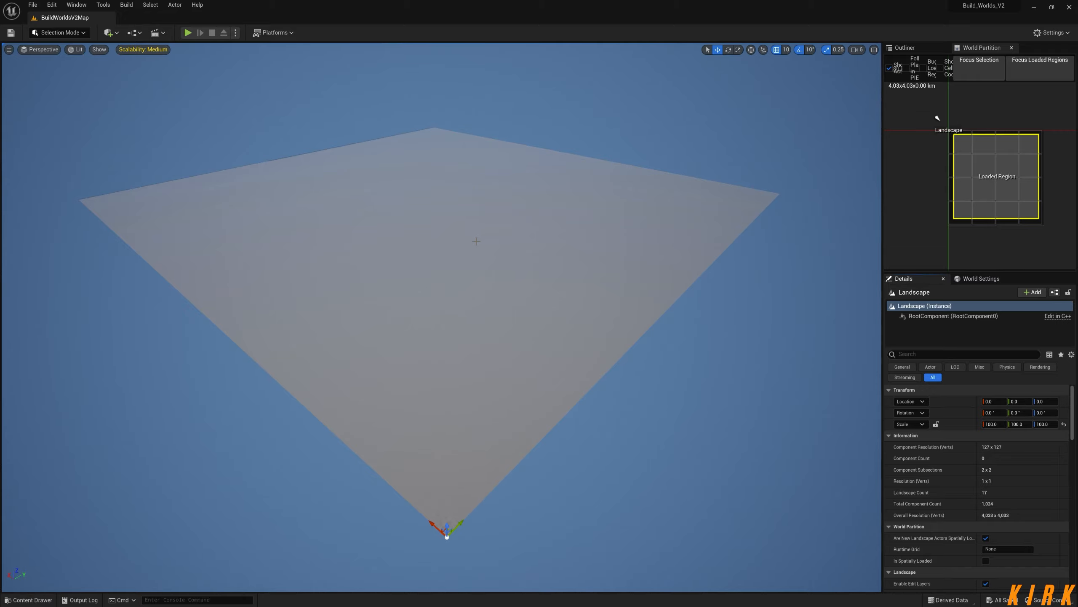
pyautogui.press('d')
pyautogui.moveTo(399, 401)
pyautogui.mouseDown(button='right')
pyautogui.moveTo(373, 402)
pyautogui.moveTo(399, 388)
pyautogui.mouseUp(button='right')
pyautogui.press('a')
pyautogui.press('w')
pyautogui.press('s')
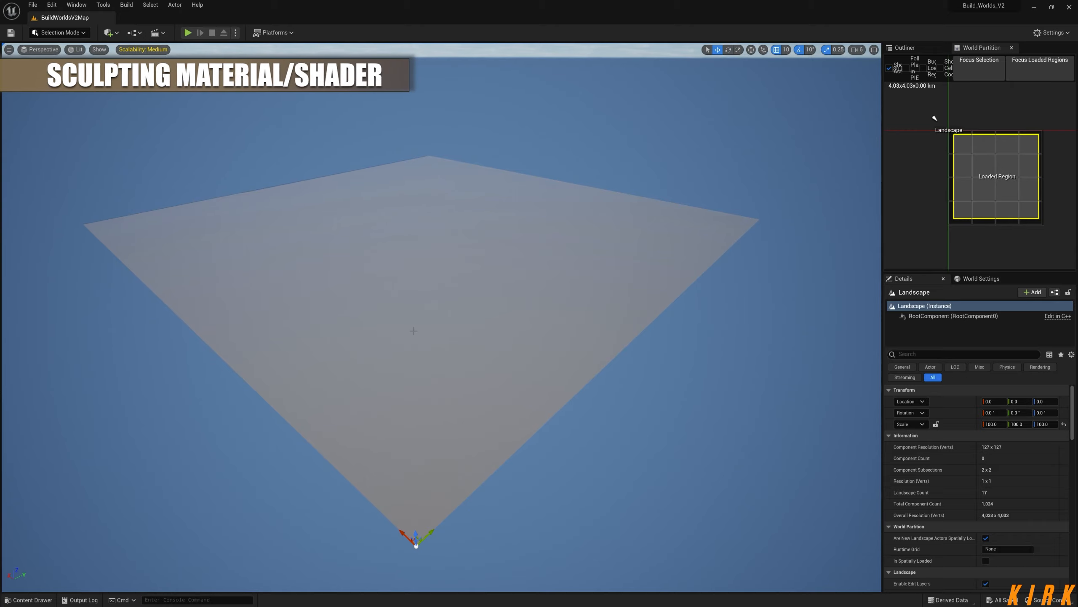
pyautogui.moveTo(398, 337)
pyautogui.mouseDown(button='right')
pyautogui.moveTo(411, 331)
pyautogui.moveTo(399, 332)
pyautogui.moveTo(393, 389)
pyautogui.moveTo(399, 356)
pyautogui.mouseUp(button='right')
pyautogui.press('d')
pyautogui.press('w')
pyautogui.press('s')
pyautogui.press('w')
pyautogui.press('s')
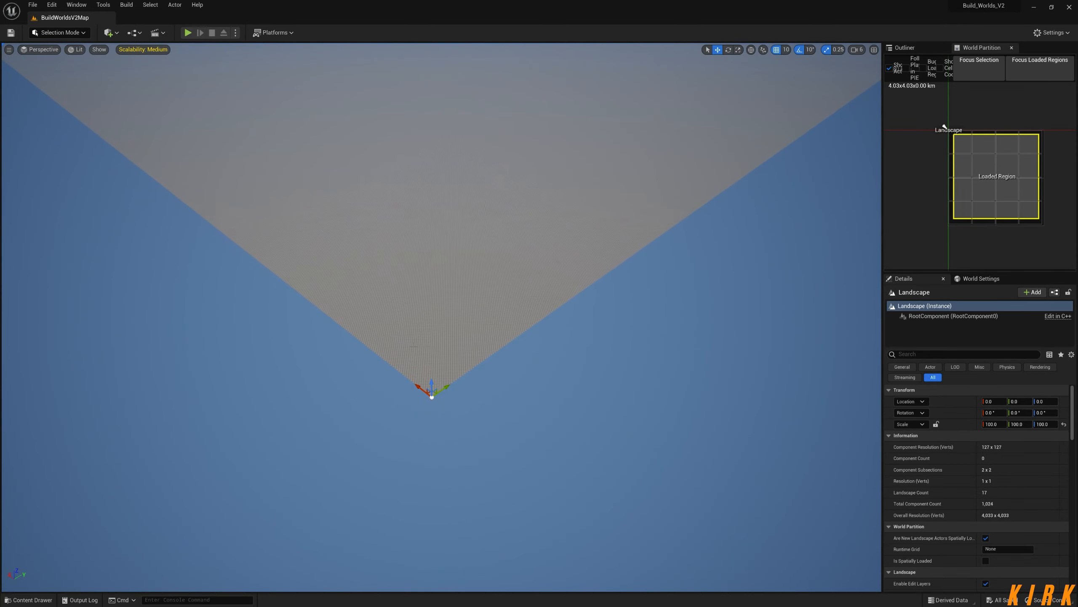
# Sculpt a small rough test mound at the landscape's near corner in Landscape mode, and return to Selection mode
pyautogui.click(74, 33)
pyautogui.click(77, 55)
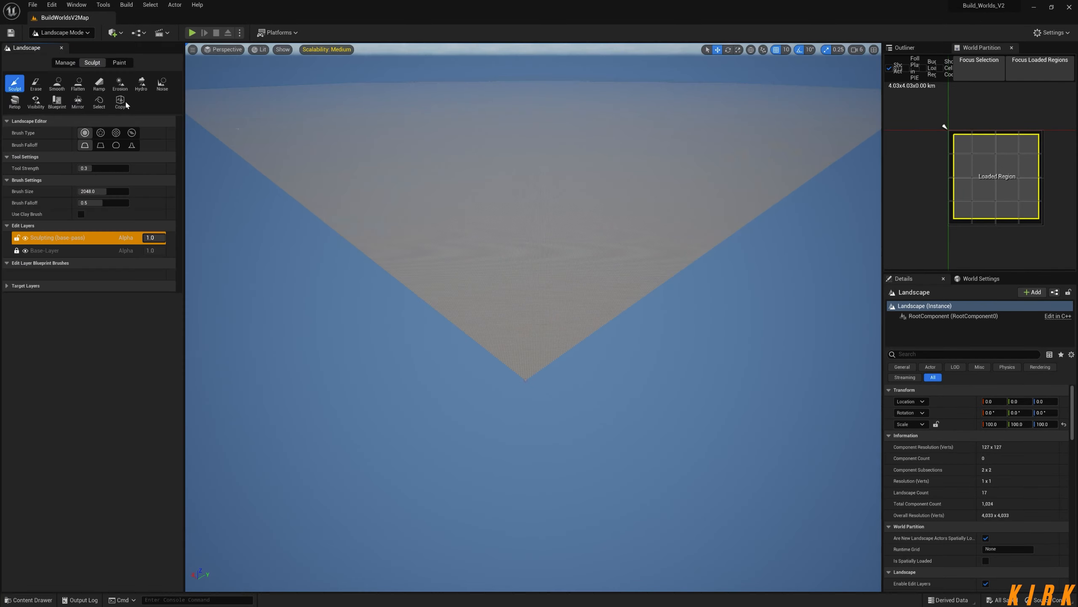
pyautogui.moveTo(551, 320)
pyautogui.mouseDown()
pyautogui.moveTo(497, 290)
pyautogui.moveTo(541, 301)
pyautogui.moveTo(481, 293)
pyautogui.moveTo(543, 303)
pyautogui.moveTo(509, 304)
pyautogui.moveTo(534, 308)
pyautogui.mouseUp()
pyautogui.moveTo(534, 308)
pyautogui.mouseDown(button='right')
pyautogui.moveTo(465, 302)
pyautogui.moveTo(480, 290)
pyautogui.moveTo(525, 296)
pyautogui.moveTo(519, 305)
pyautogui.moveTo(529, 296)
pyautogui.moveTo(534, 316)
pyautogui.mouseUp(button='right')
pyautogui.press('w')
pyautogui.press('s')
pyautogui.press('d')
pyautogui.press('w')
pyautogui.press('a')
pyautogui.press('s')
pyautogui.press('d')
pyautogui.press('a')
pyautogui.press('s')
pyautogui.press('d')
pyautogui.press('e')
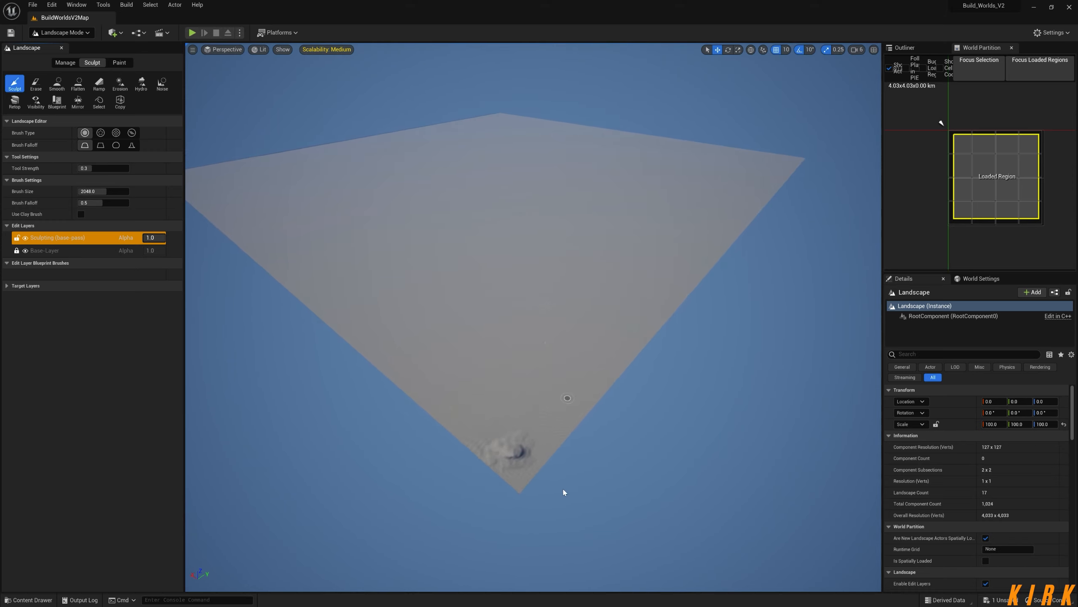
pyautogui.click(61, 33)
pyautogui.click(86, 53)
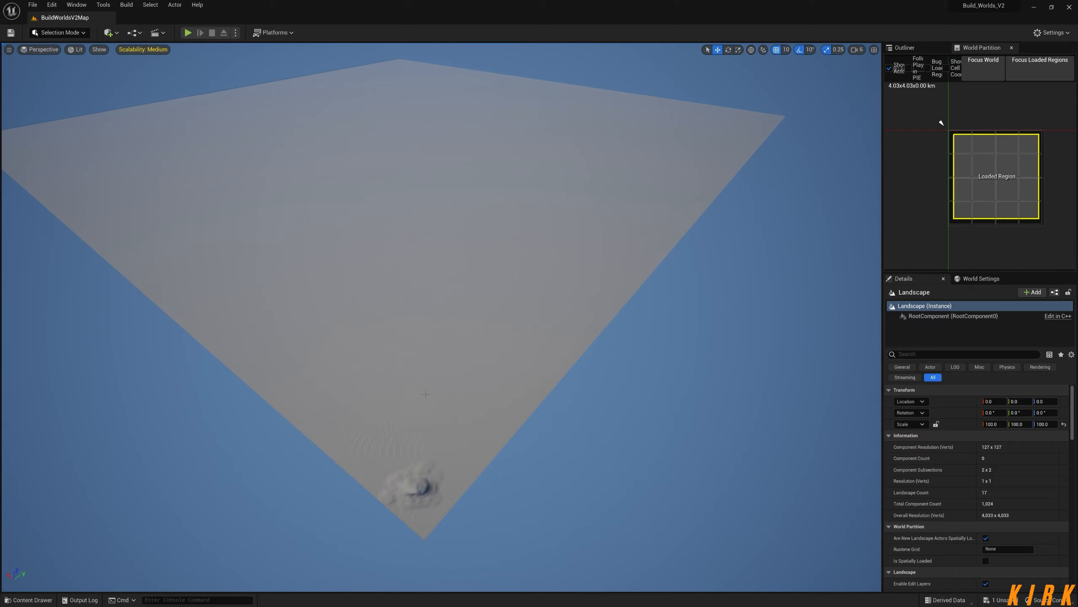
# Create a folder named Landscape-Shader inside the project's 1-Build-Worlds-V2/Landscape content folder
pyautogui.click(29, 599)
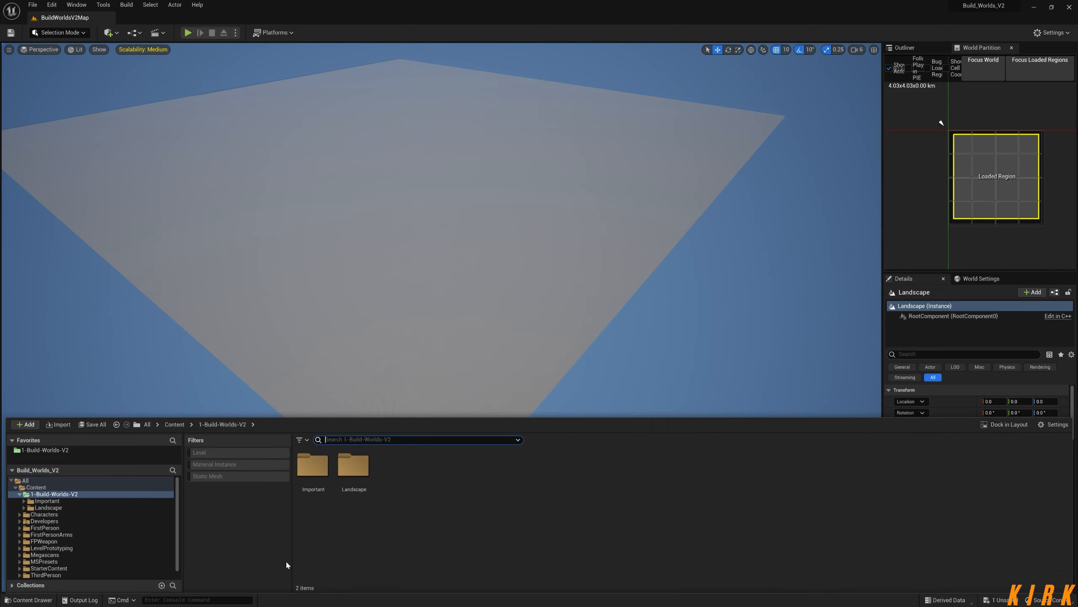
pyautogui.doubleClick(354, 465)
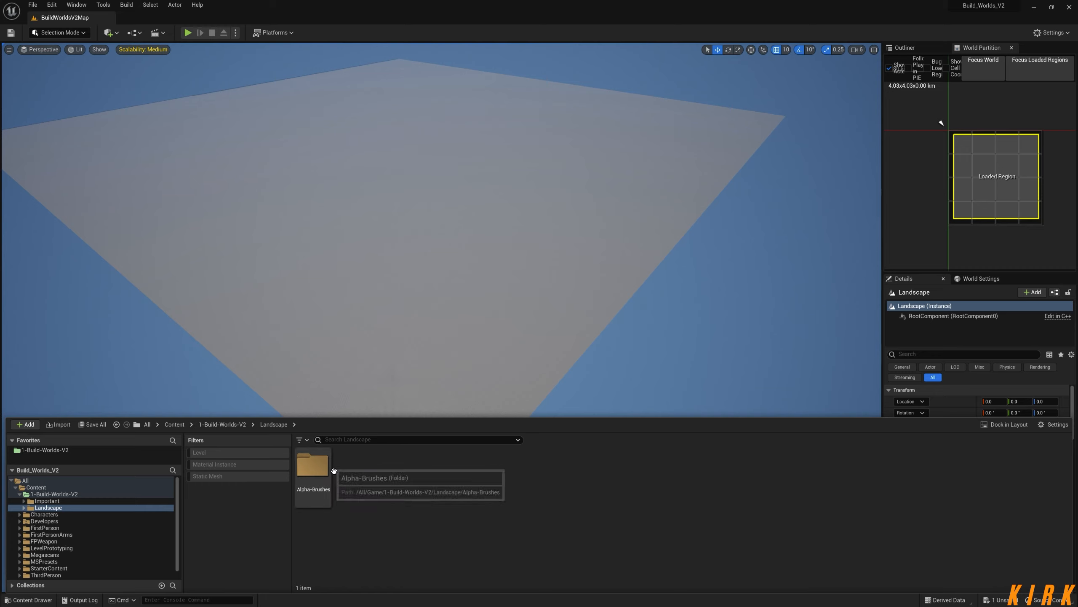
pyautogui.rightClick(372, 464)
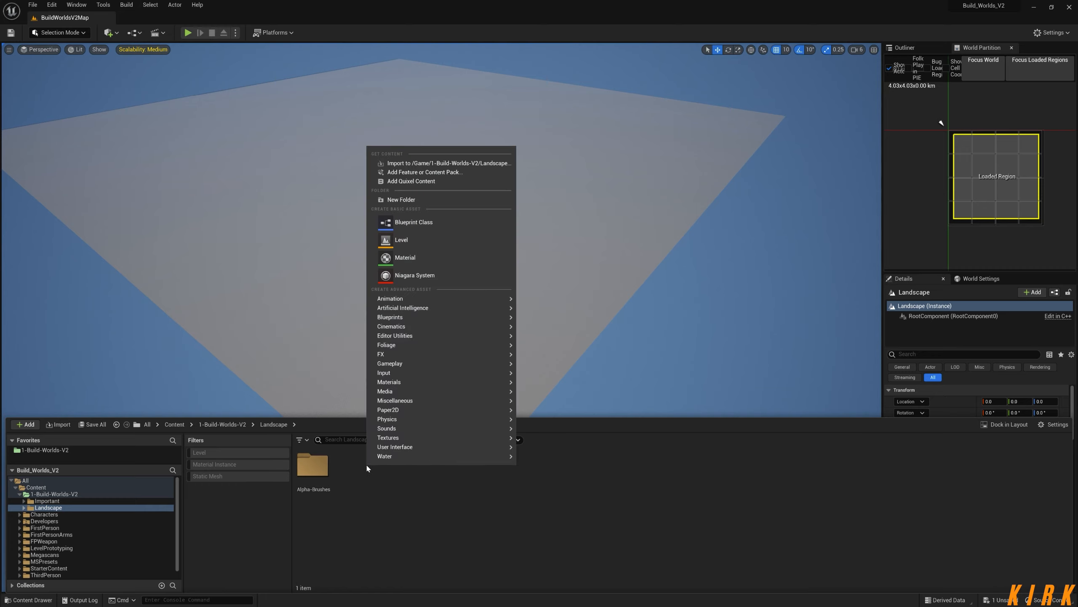
pyautogui.click(416, 202)
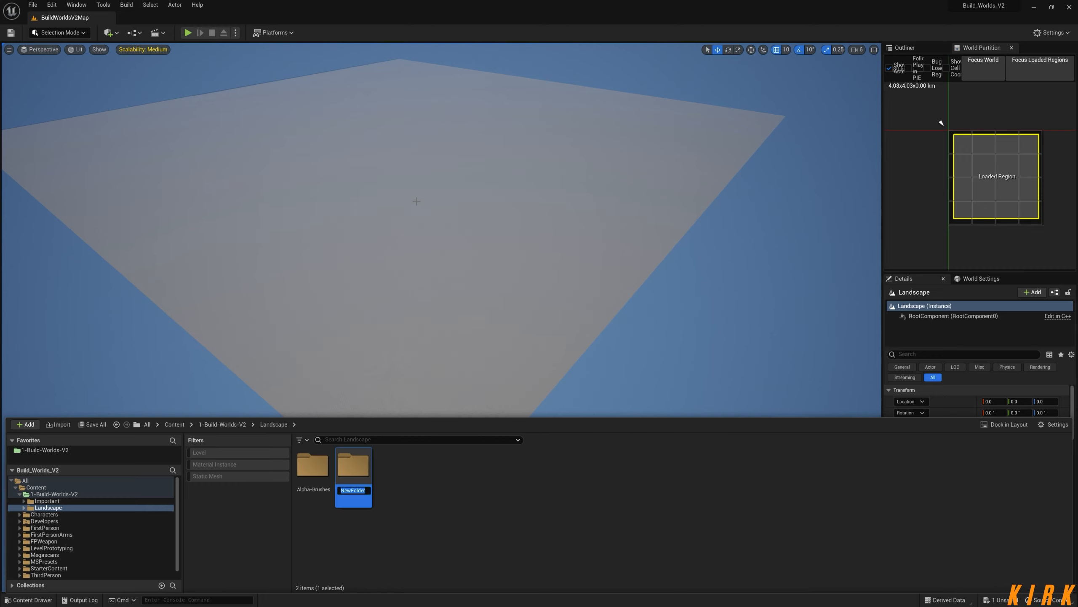
pyautogui.write('Lands')
pyautogui.write('cape-Shader')
pyautogui.press('Return')
pyautogui.click(417, 511)
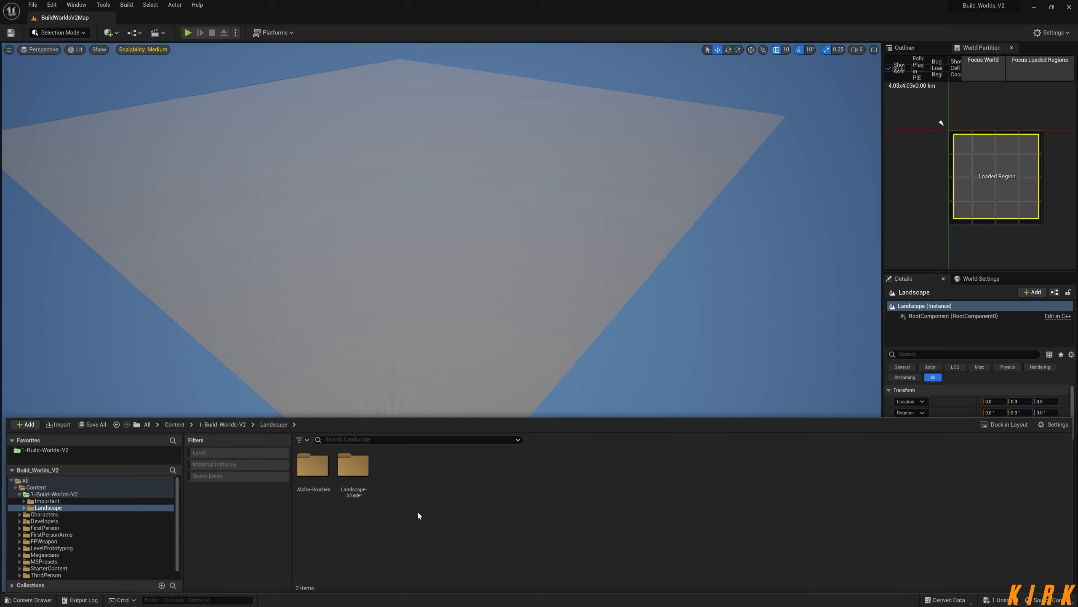
# Create a material named KM-Sculpting-Shader inside the Landscape-Shader folder
pyautogui.doubleClick(352, 467)
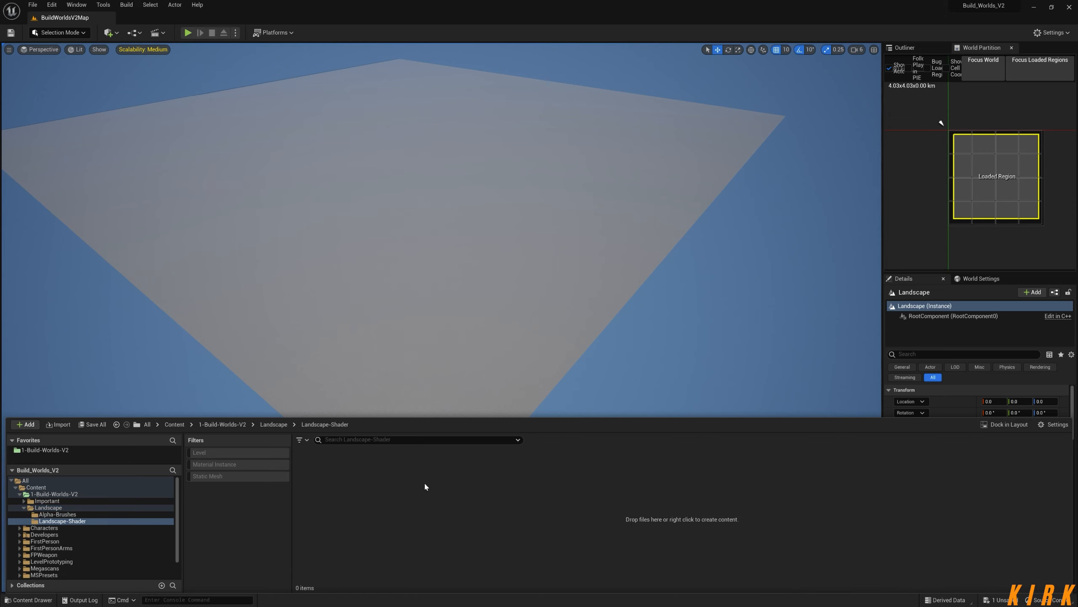
pyautogui.rightClick(348, 474)
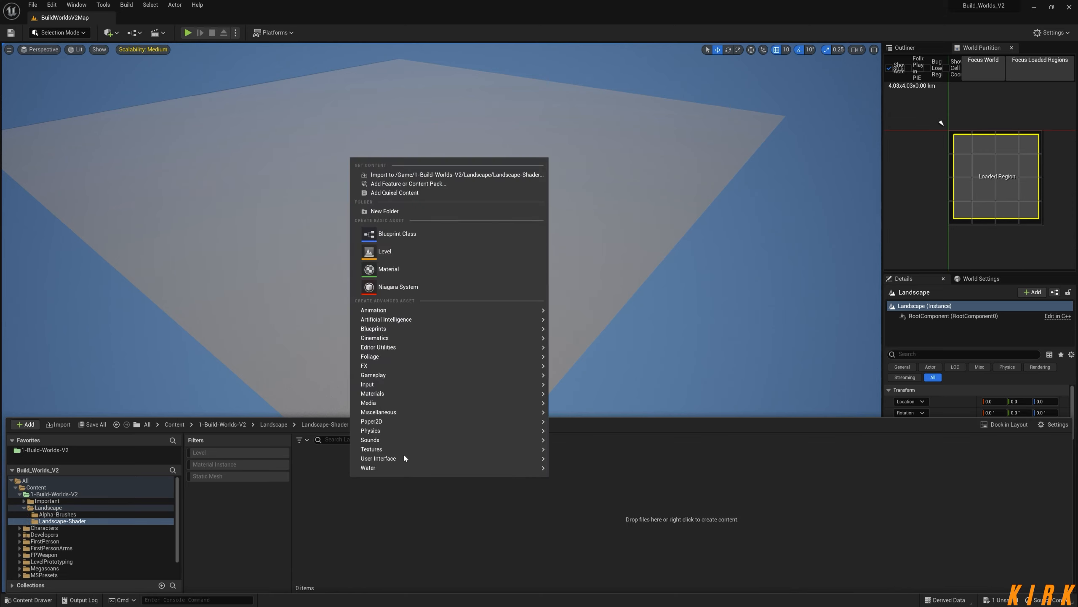
pyautogui.click(403, 271)
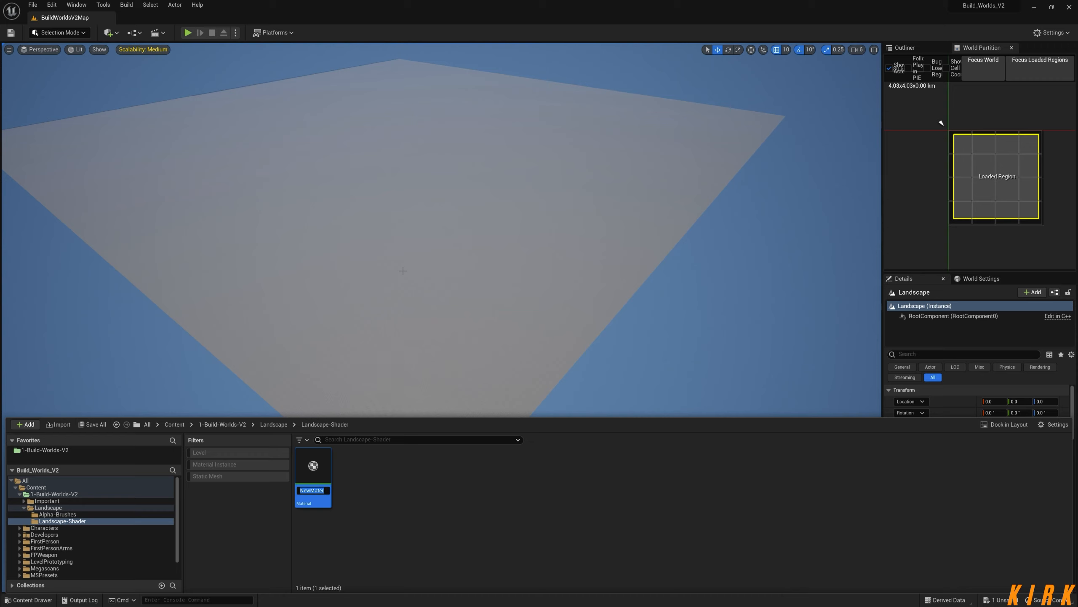
pyautogui.write('KM')
pyautogui.write('-Sculpting')
pyautogui.write('-Sh')
pyautogui.write('ader')
pyautogui.press('Return')
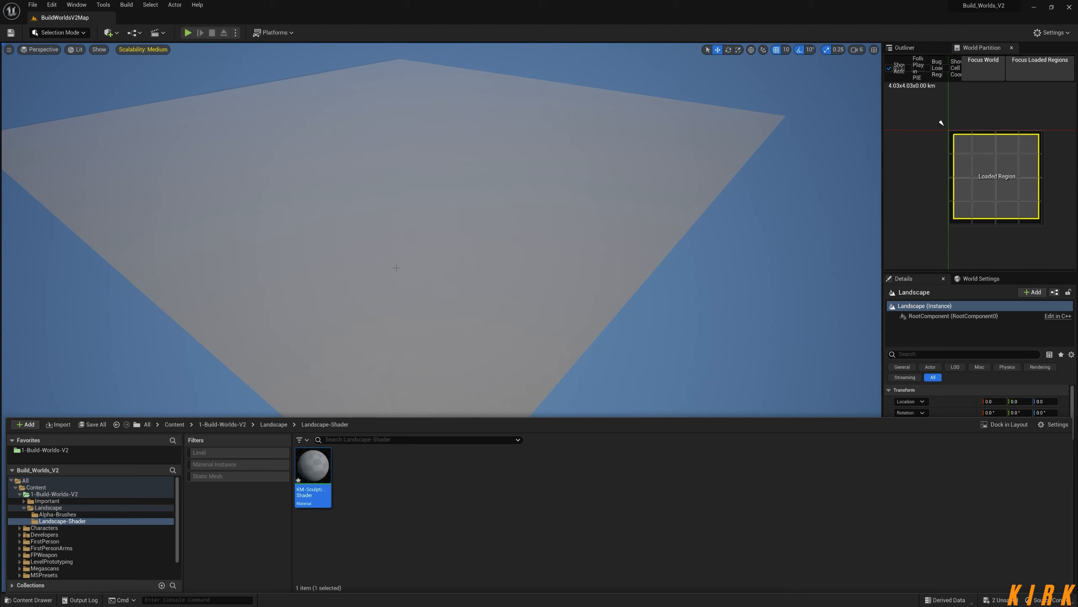
# Create a material instance from KM-Sculpting-Shader, keeping its default name
pyautogui.rightClick(311, 502)
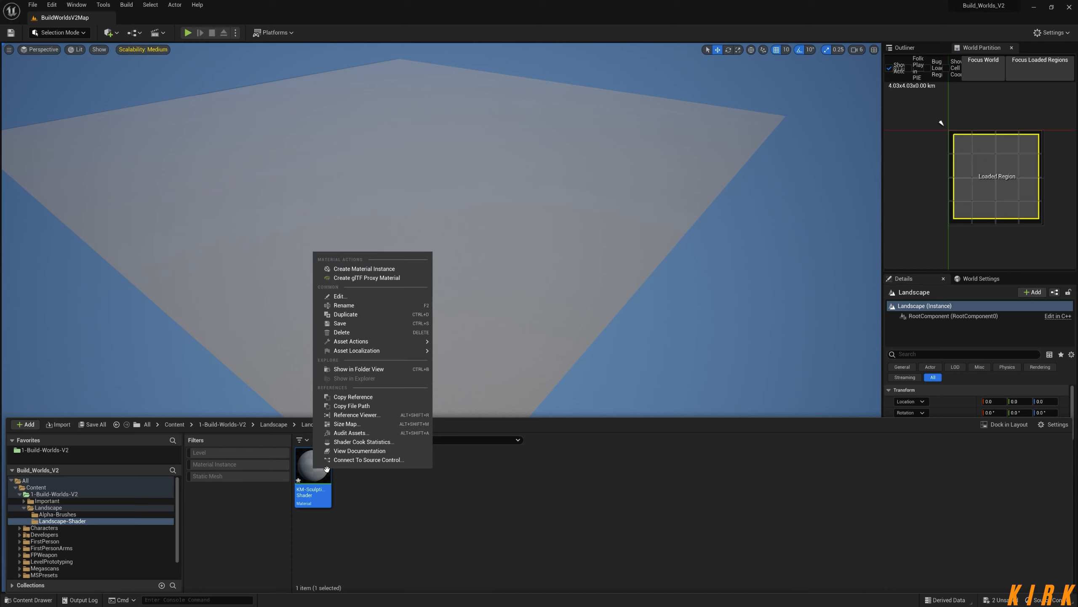
pyautogui.click(365, 269)
pyautogui.press('Return')
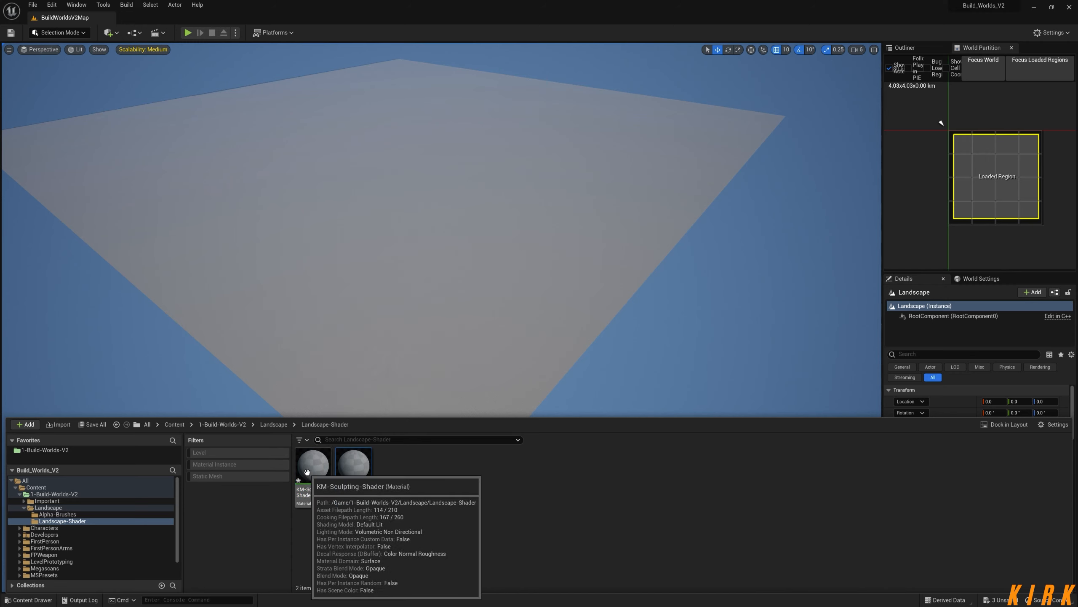
# Open the KM-Sculpting-Shader material for editing and enable Use Material Attributes
pyautogui.doubleClick(313, 493)
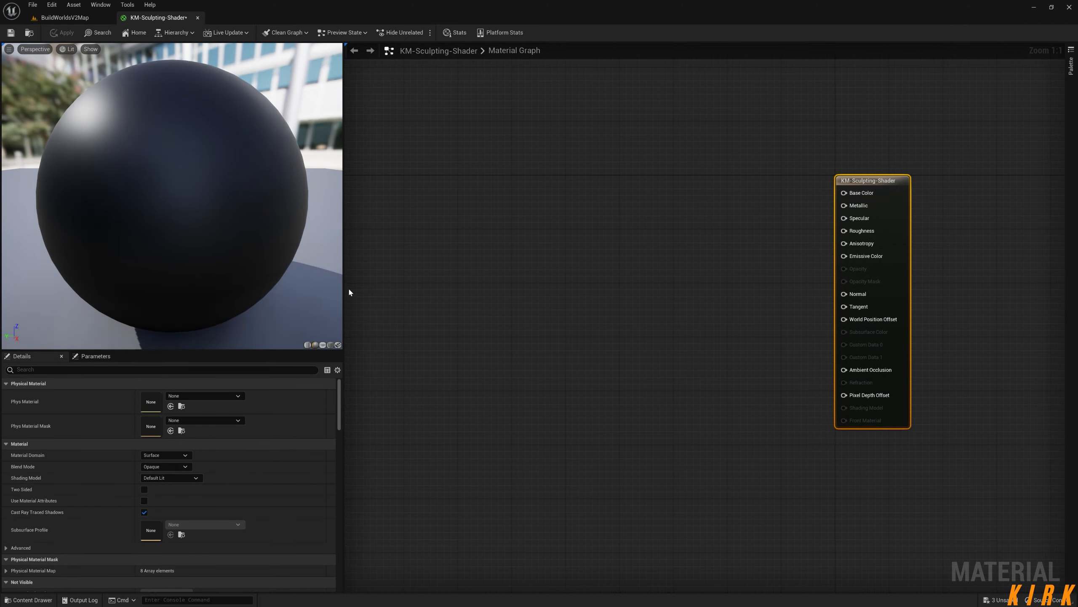
pyautogui.moveTo(344, 288); pyautogui.dragTo(210, 298)
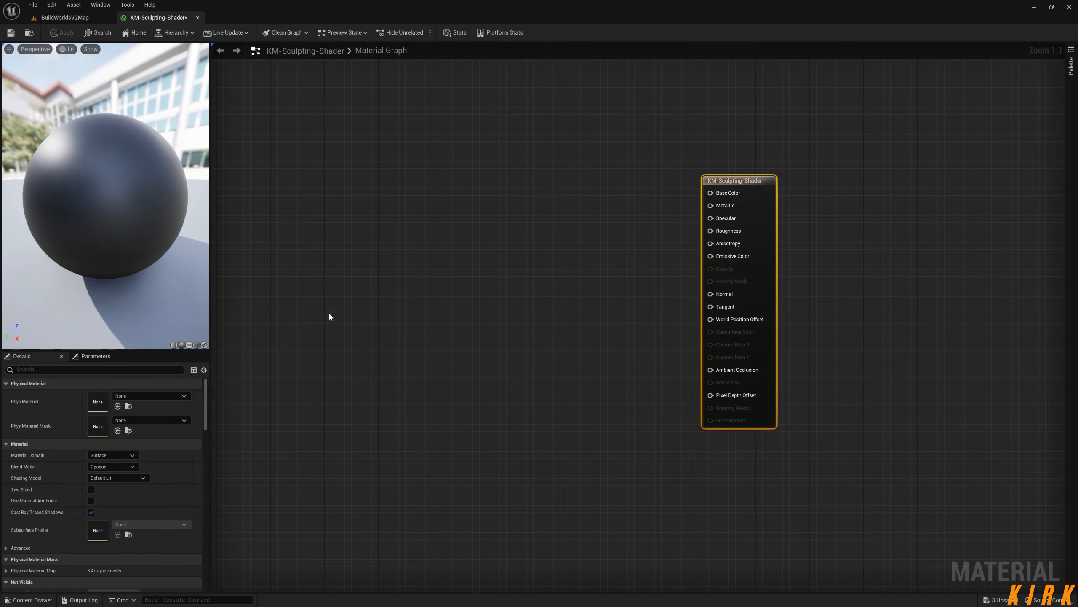
pyautogui.scroll(-2, 551, 318)
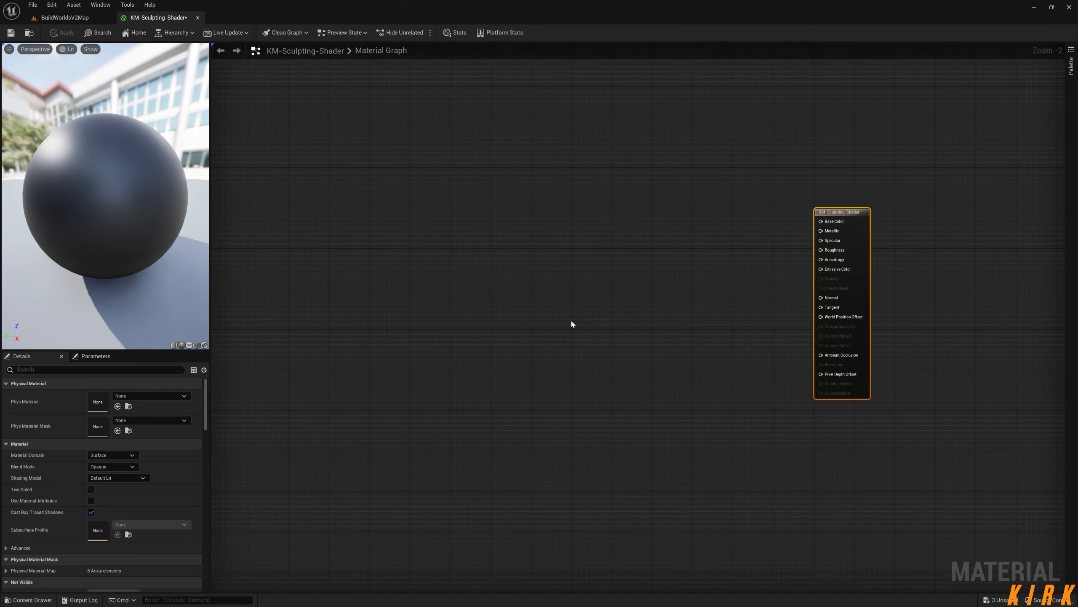
pyautogui.moveTo(627, 299); pyautogui.dragTo(605, 324, button='right')
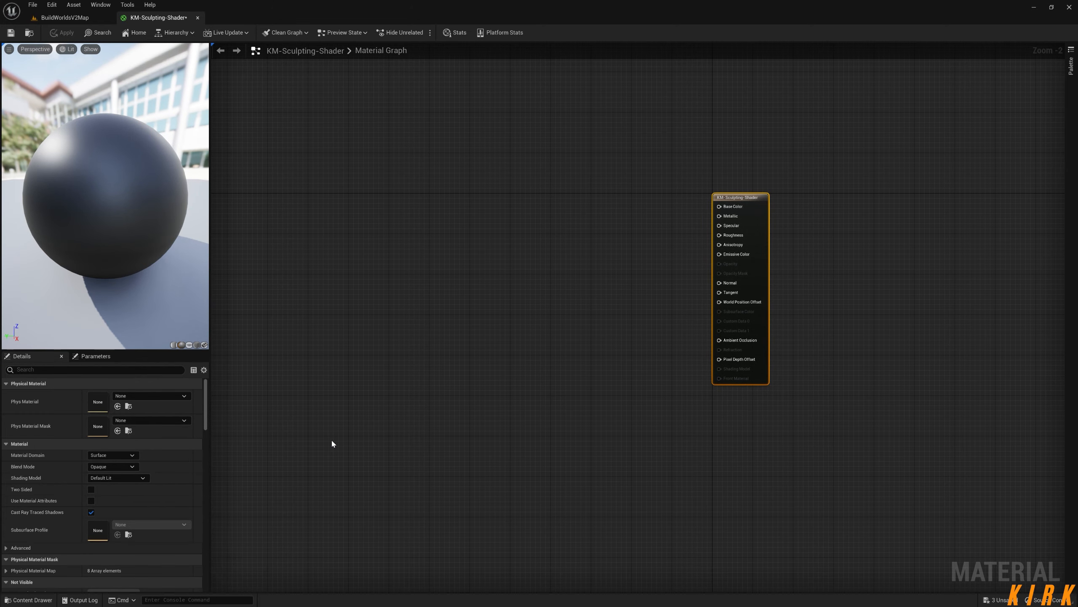
pyautogui.moveTo(340, 439); pyautogui.dragTo(423, 440, button='right')
pyautogui.moveTo(373, 396); pyautogui.dragTo(393, 406, button='right')
pyautogui.moveTo(465, 378); pyautogui.dragTo(509, 370, button='right')
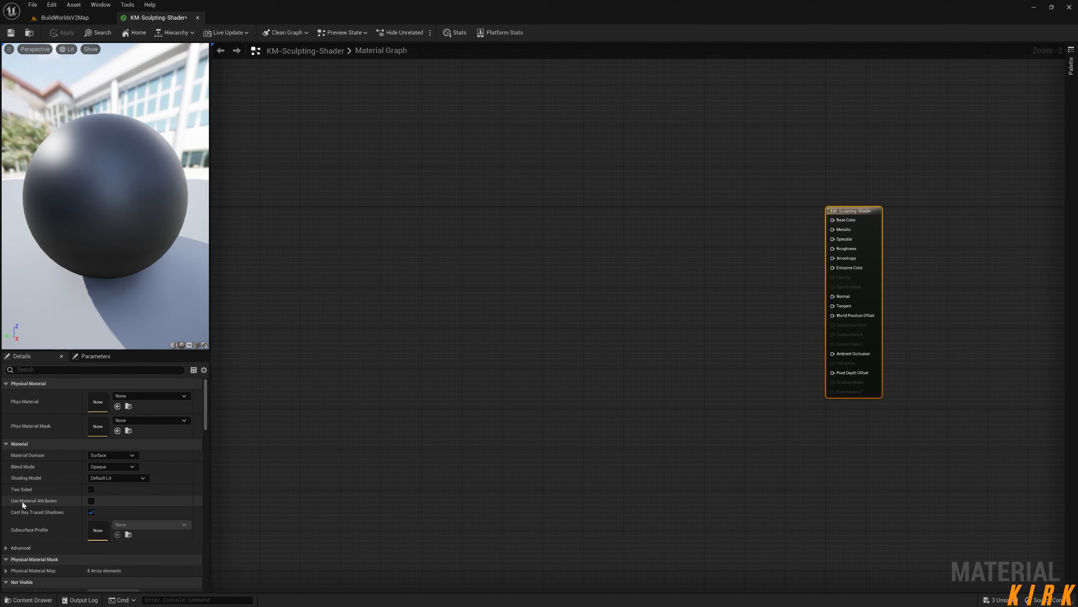
pyautogui.click(90, 500)
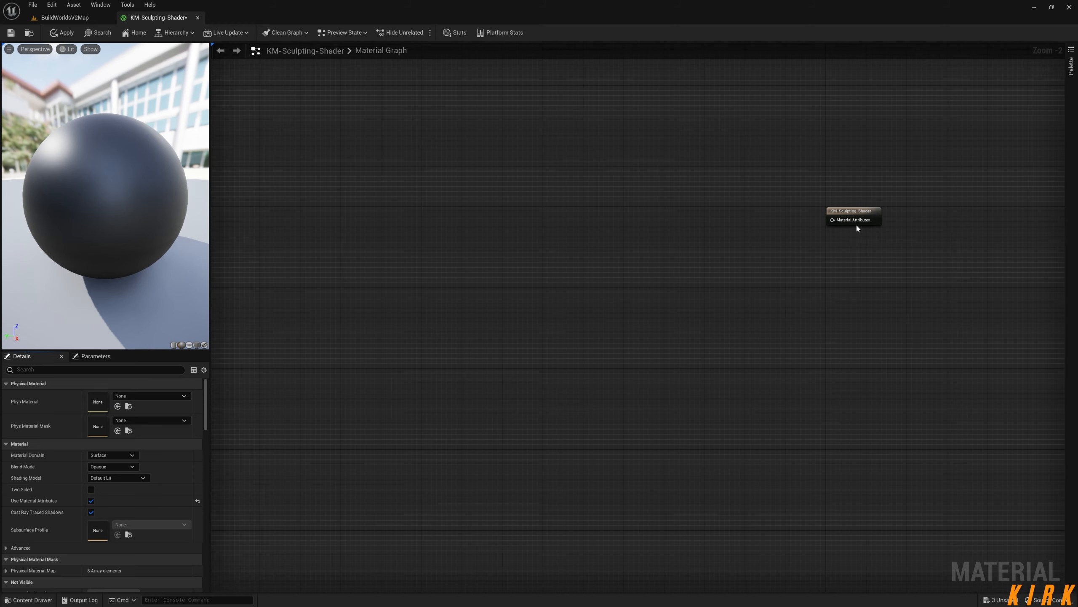
# Move the material's result node slightly down and left in the graph
pyautogui.moveTo(854, 210); pyautogui.dragTo(832, 273)
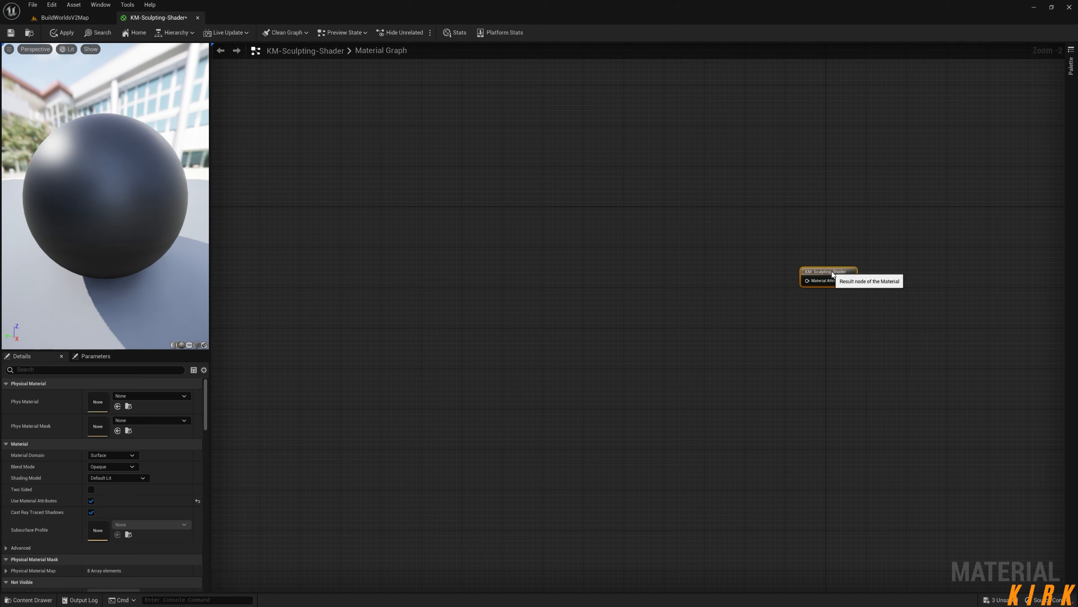
pyautogui.moveTo(695, 325); pyautogui.dragTo(726, 366, button='right')
pyautogui.moveTo(907, 271); pyautogui.dragTo(755, 360)
pyautogui.moveTo(681, 407); pyautogui.dragTo(737, 396, button='right')
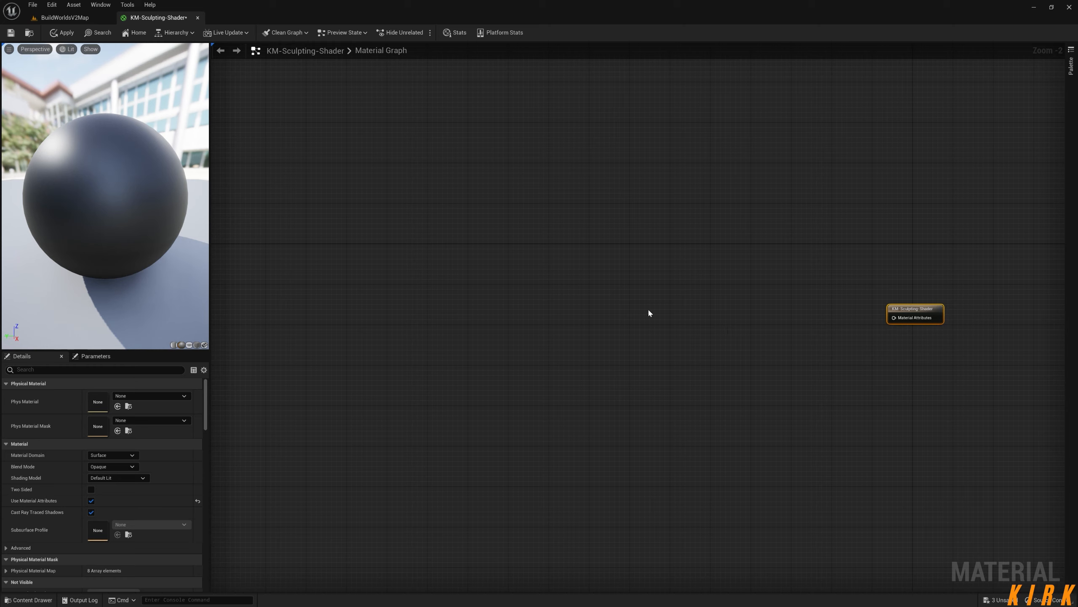
# Add a three-component constant vector node, convert it to a parameter named Slope-Colour, and place it well before the result node
pyautogui.click(421, 193)
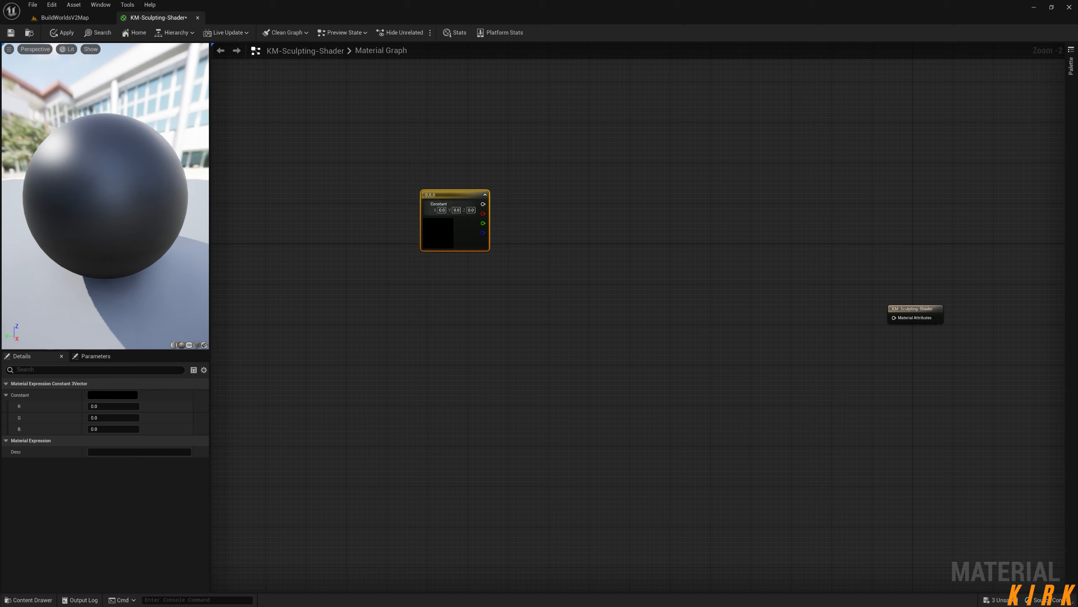
pyautogui.rightClick(455, 196)
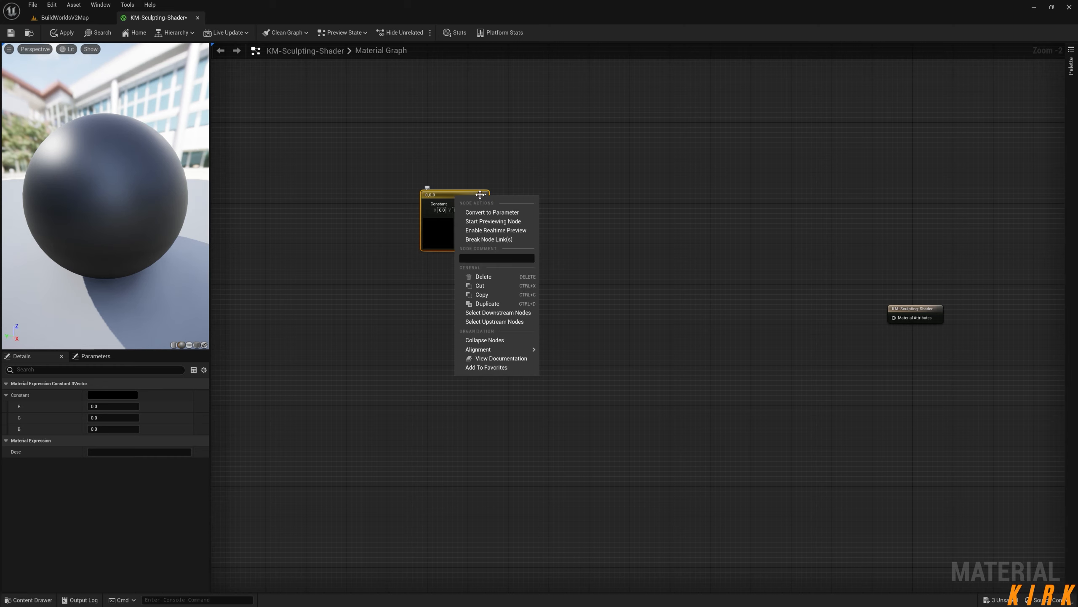
pyautogui.click(491, 212)
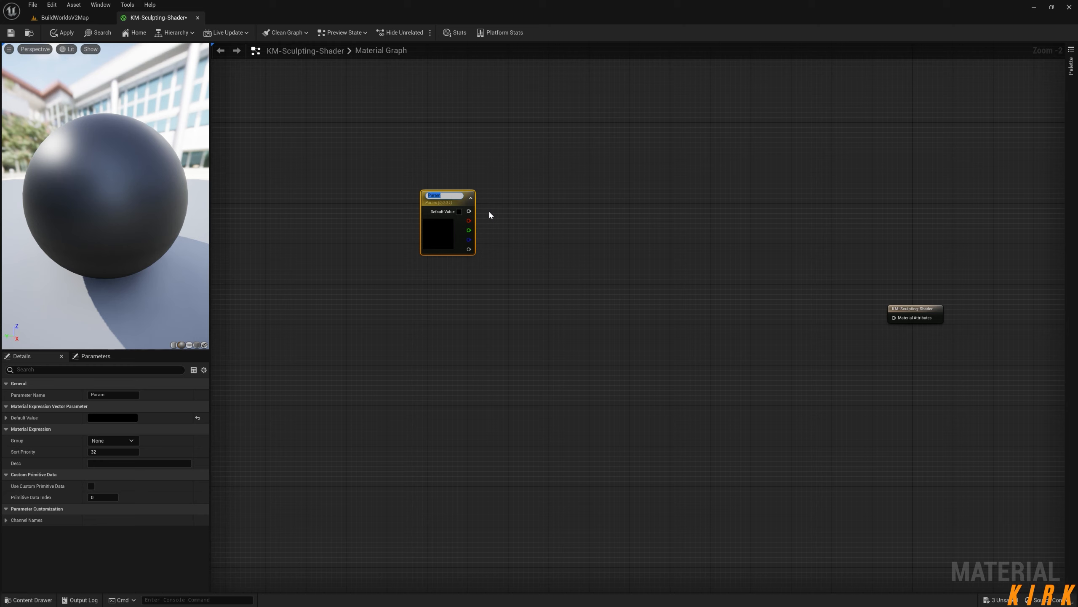
pyautogui.write('Slope-Colour')
pyautogui.press('Return')
pyautogui.moveTo(445, 208); pyautogui.dragTo(407, 206)
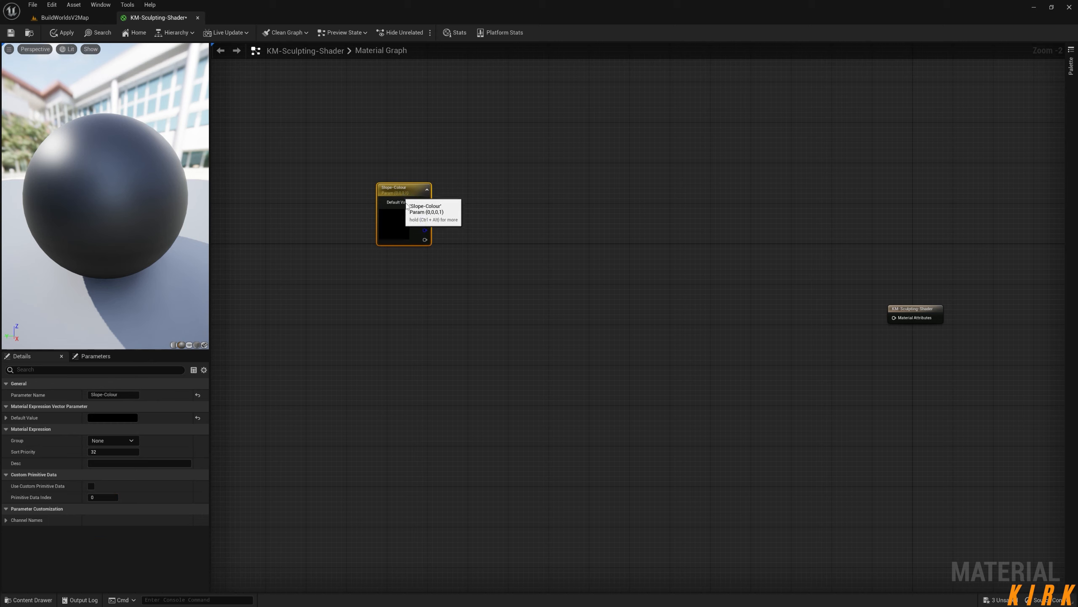
# Duplicate the Slope-Colour parameter, rename the copy Flat-Colour, and align it directly beneath the original
pyautogui.hotkey('ctrl', 'w')
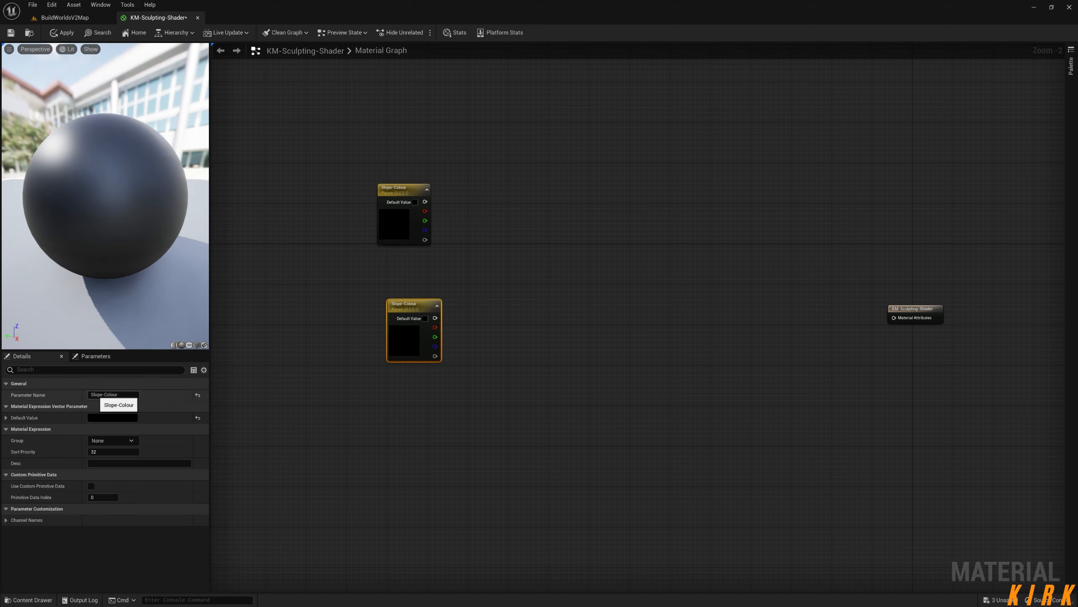
pyautogui.doubleClick(98, 394)
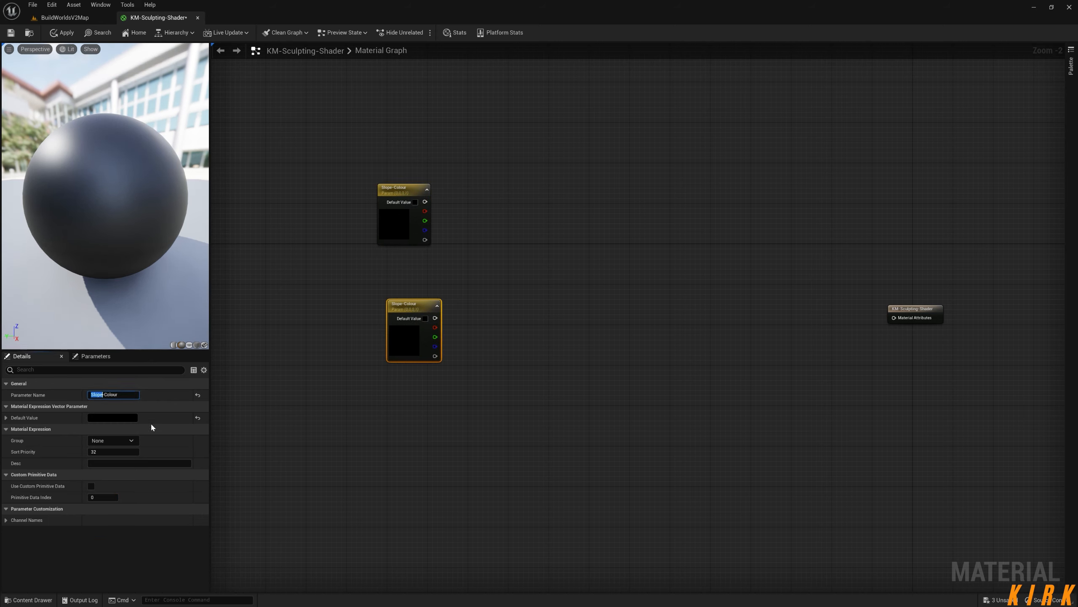
pyautogui.write('Flat')
pyautogui.click(492, 342)
pyautogui.moveTo(424, 306); pyautogui.dragTo(415, 286)
# Set the Flat-Colour parameter's default value to a dark green with a green component of 0.087
pyautogui.click(126, 417)
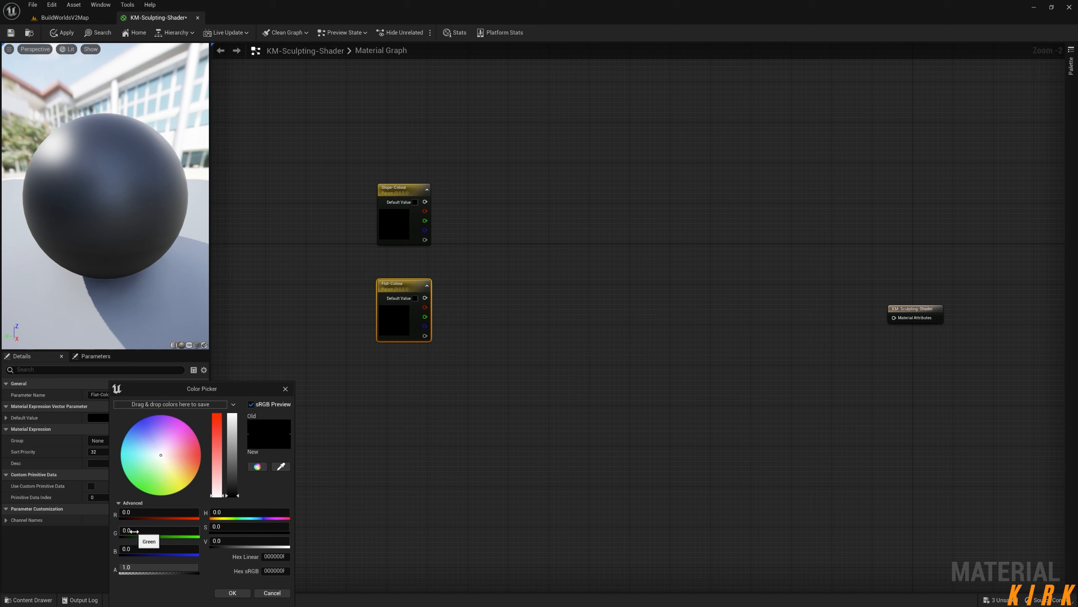
pyautogui.moveTo(134, 530); pyautogui.dragTo(140, 530)
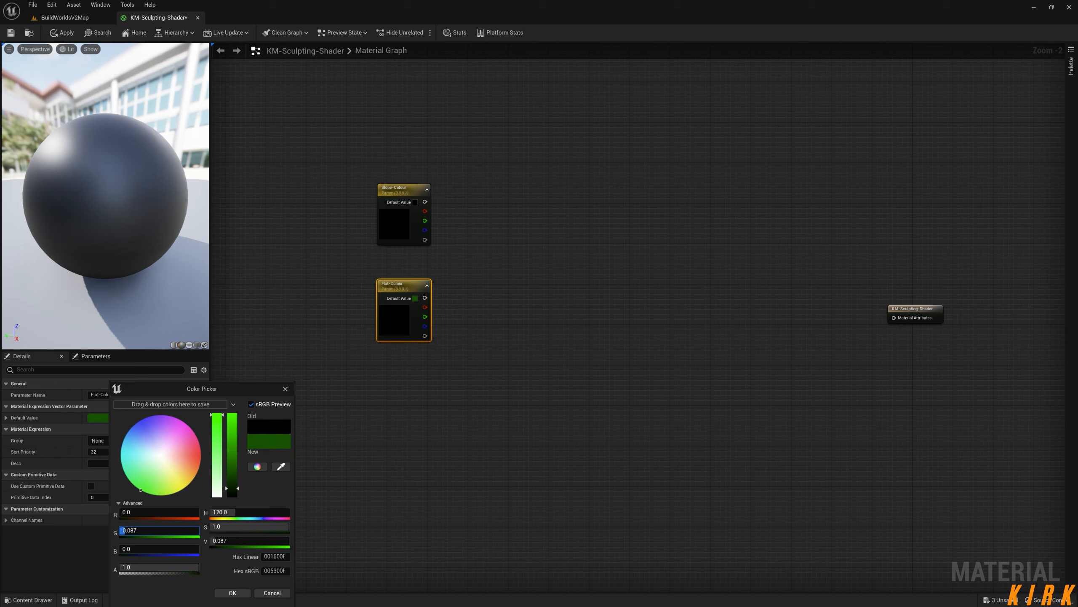
pyautogui.click(232, 593)
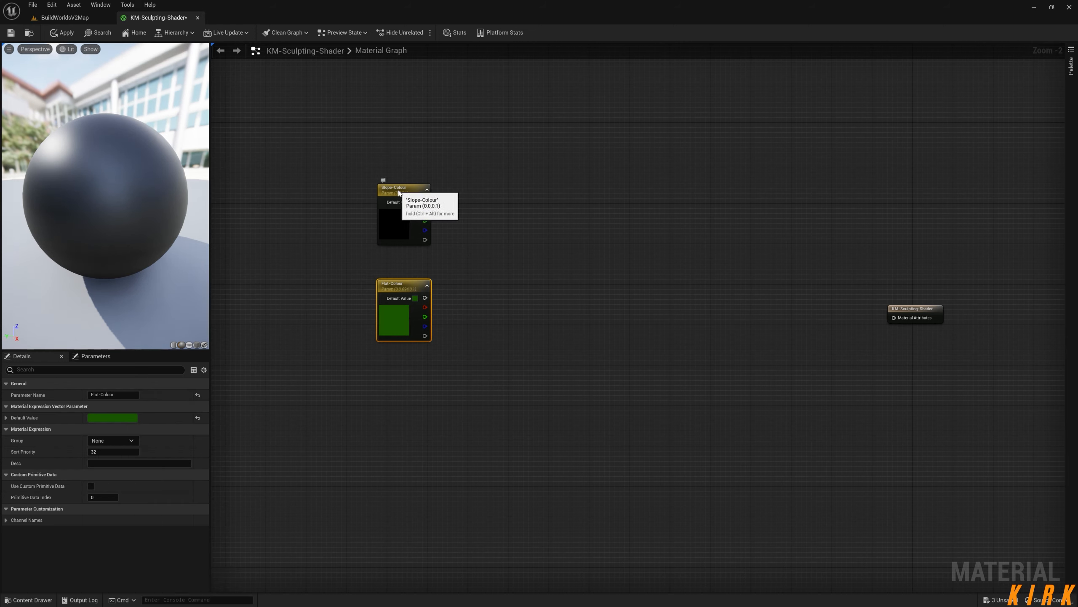
# Set the Slope-Colour parameter's default value to a brown with R 0.152777, G 0.098877 and B 0.032421
pyautogui.click(399, 202)
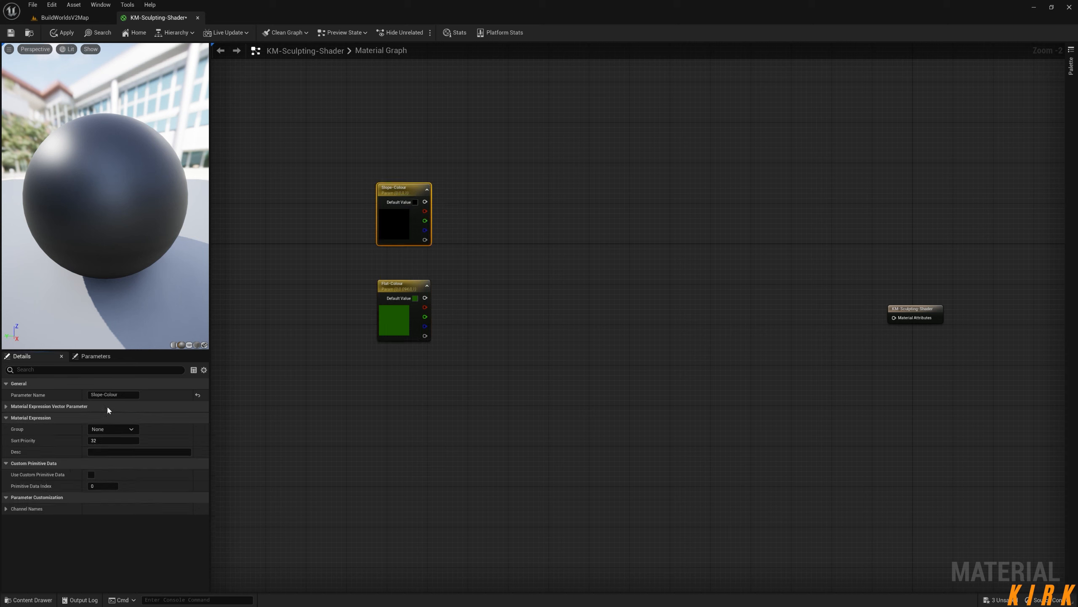
pyautogui.click(107, 405)
pyautogui.click(111, 417)
pyautogui.click(179, 468)
pyautogui.moveTo(179, 469); pyautogui.dragTo(185, 476)
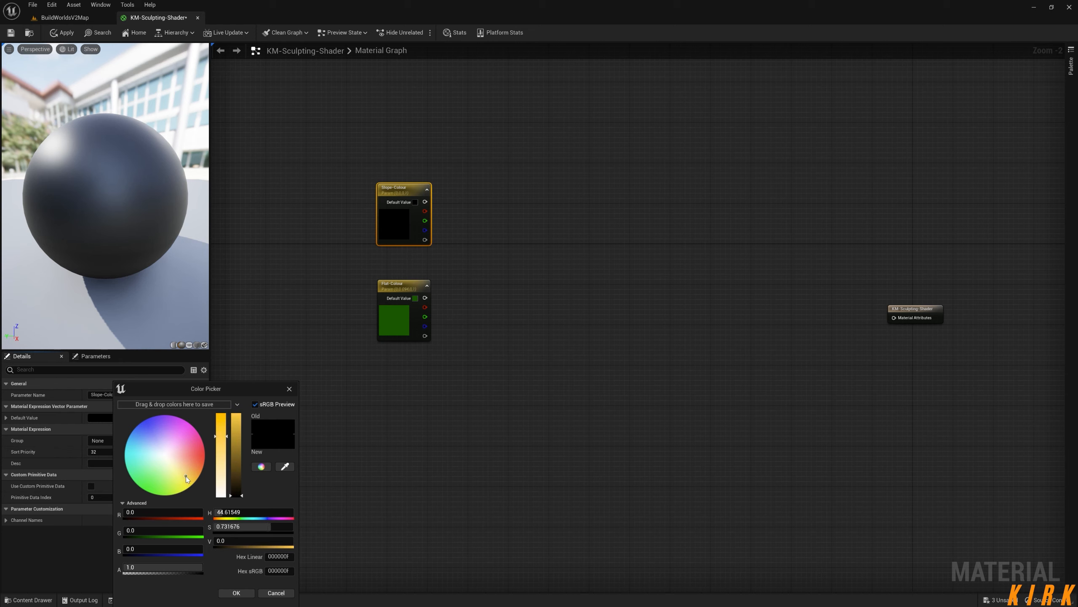
pyautogui.click(236, 483)
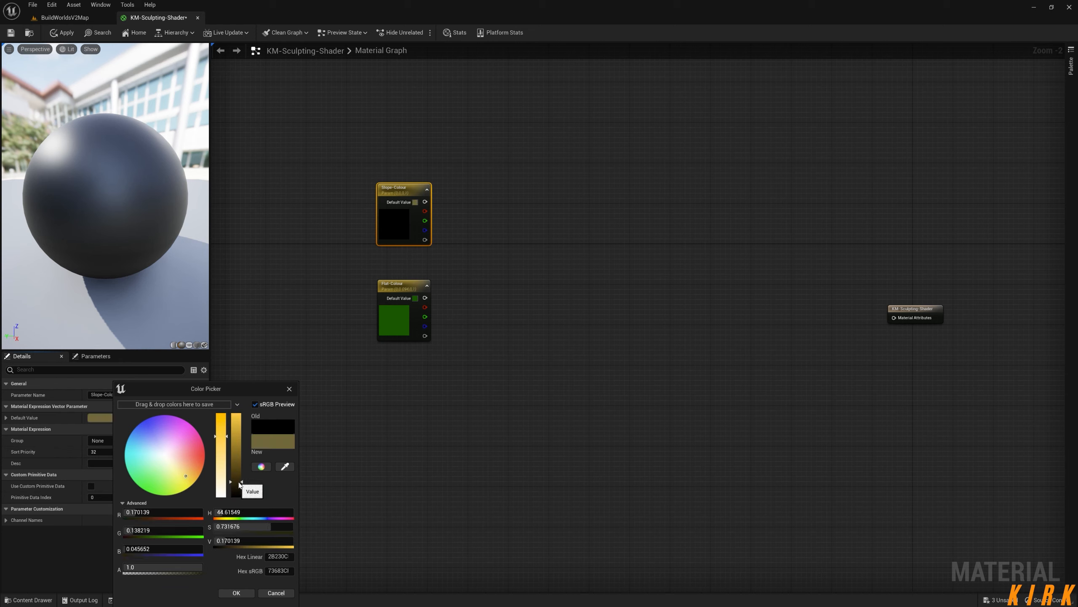
pyautogui.click(237, 486)
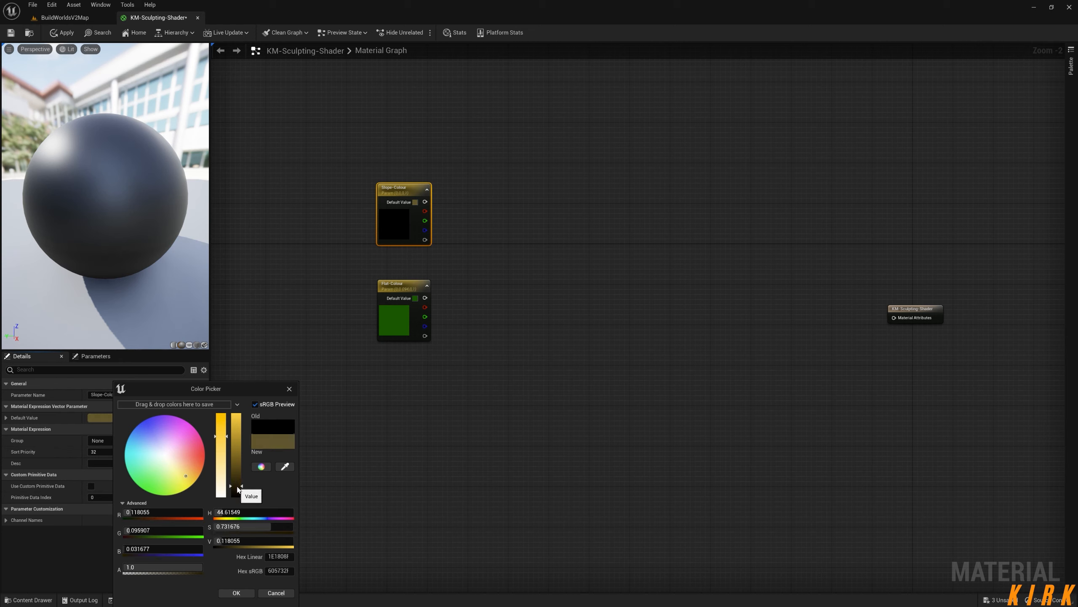
pyautogui.moveTo(187, 474); pyautogui.dragTo(192, 471)
pyautogui.click(235, 479)
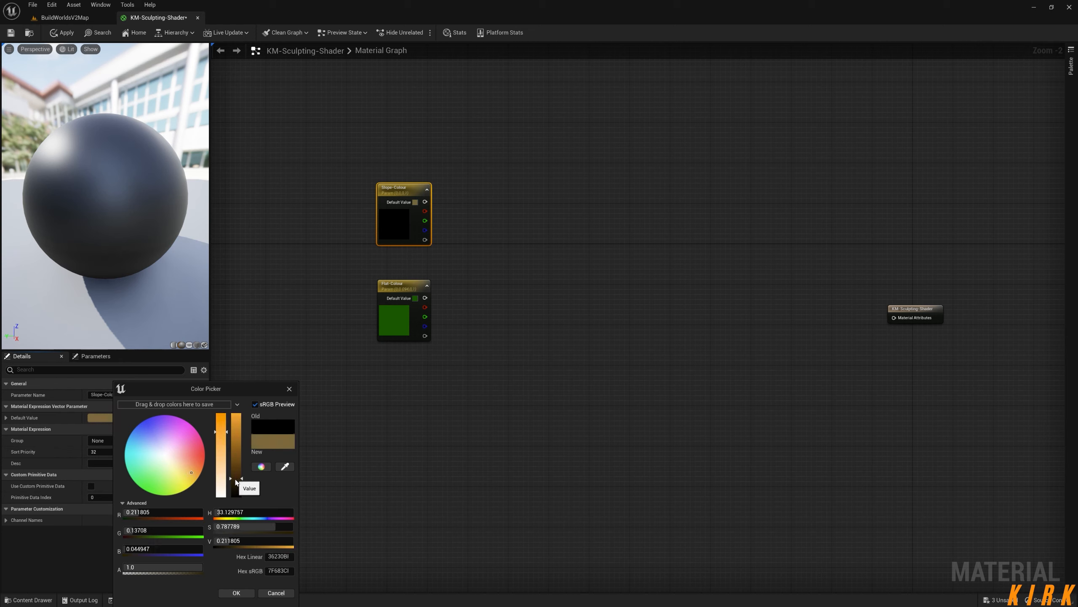
pyautogui.click(235, 484)
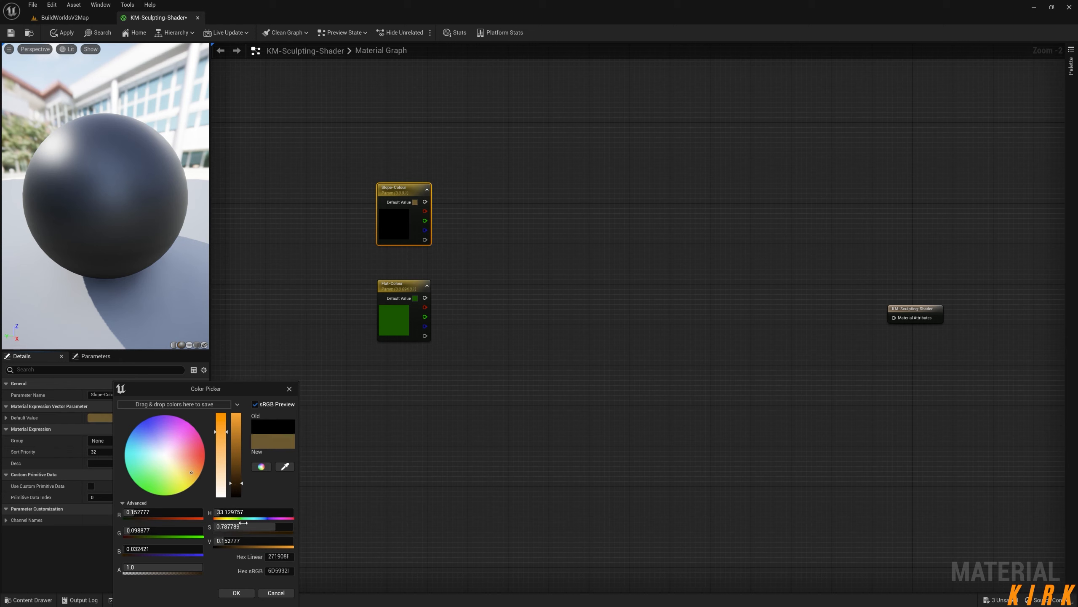
pyautogui.click(236, 592)
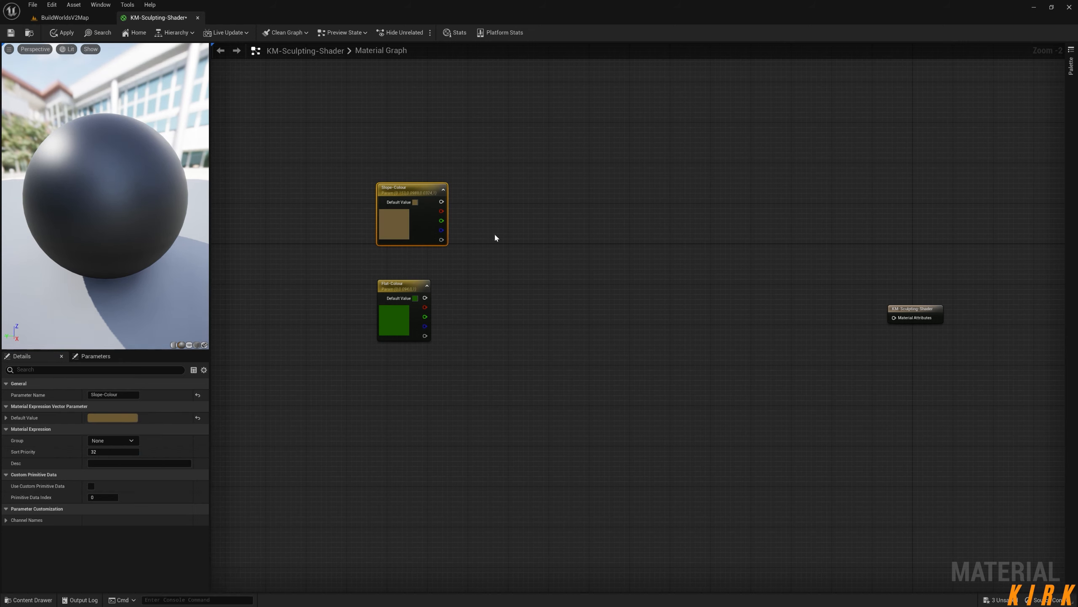
pyautogui.moveTo(488, 164); pyautogui.dragTo(332, 337)
pyautogui.click(533, 354)
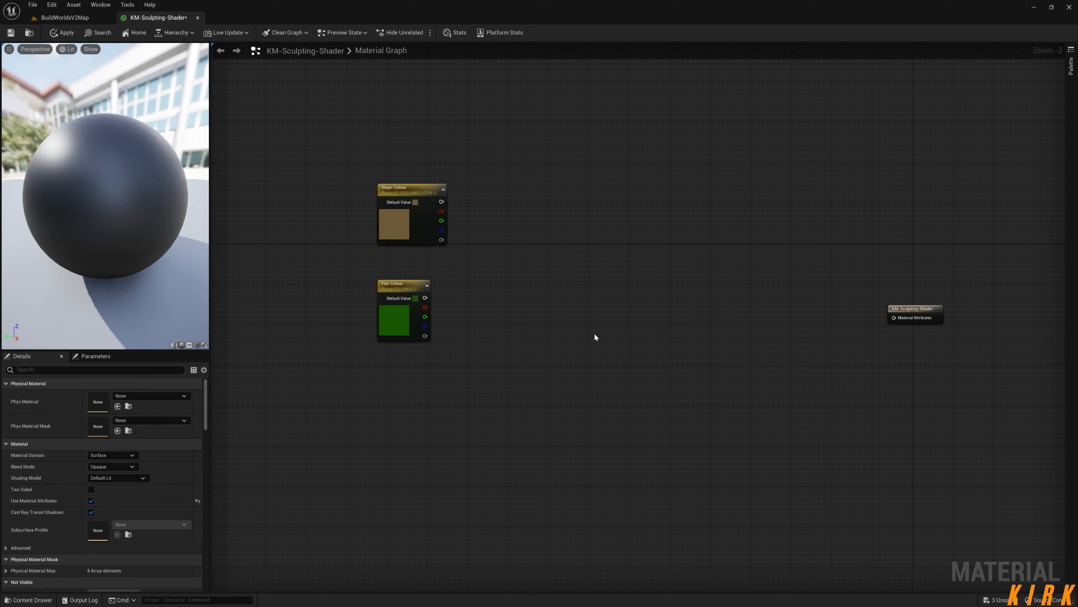
pyautogui.click(380, 338)
pyautogui.moveTo(498, 159); pyautogui.dragTo(311, 256)
pyautogui.click(555, 293)
pyautogui.moveTo(577, 282); pyautogui.dragTo(512, 288, button='right')
pyautogui.rightClick(563, 245)
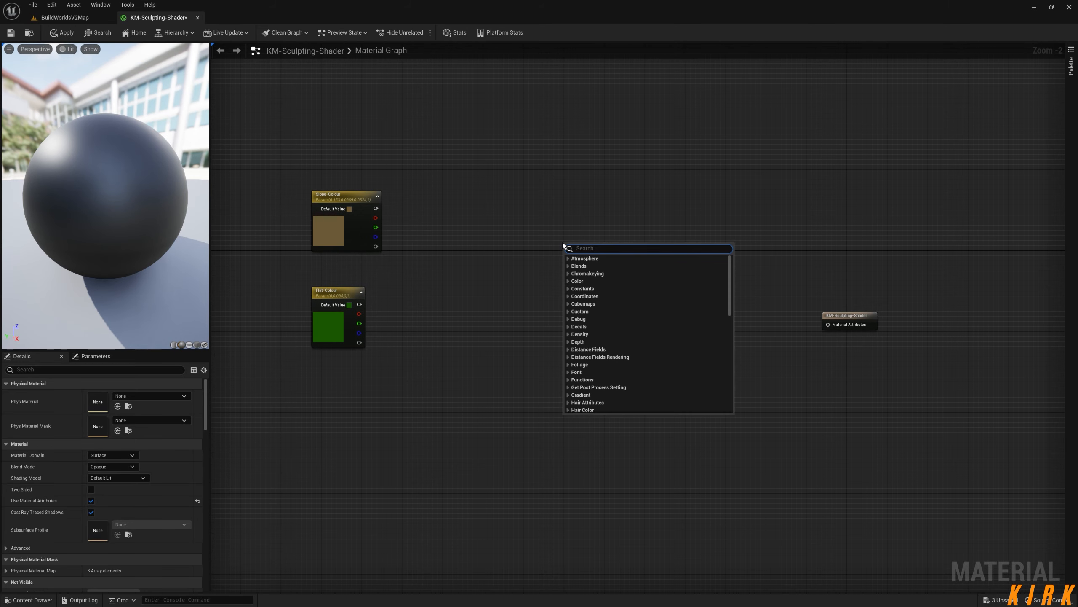
pyautogui.write('blnedm')
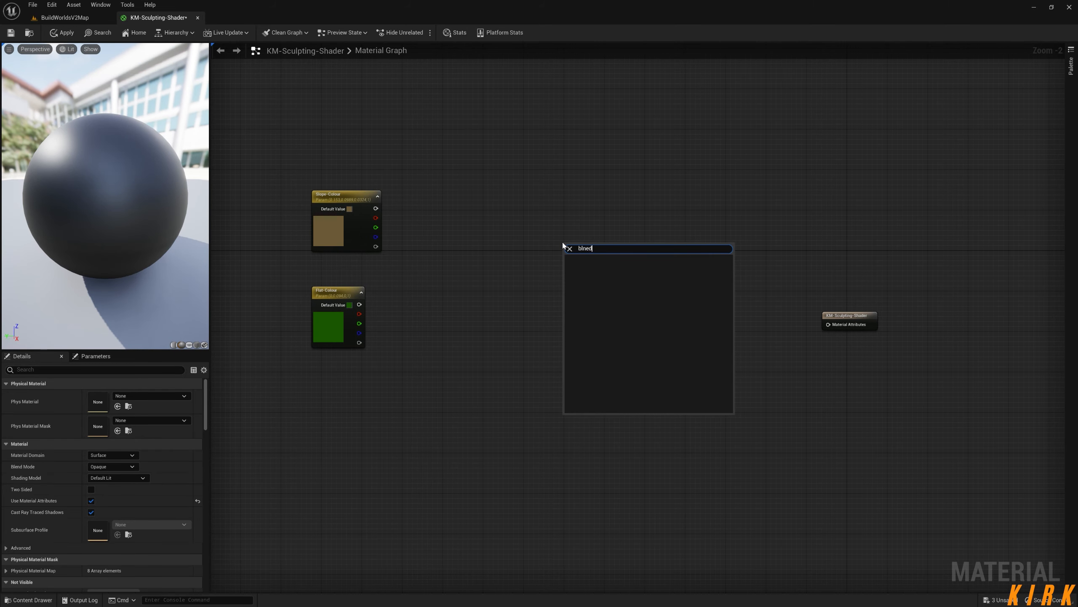
pyautogui.press('BackSpace')
pyautogui.press('BackSpace')
pyautogui.press('BackSpace')
pyautogui.press('BackSpace')
pyautogui.press('BackSpace')
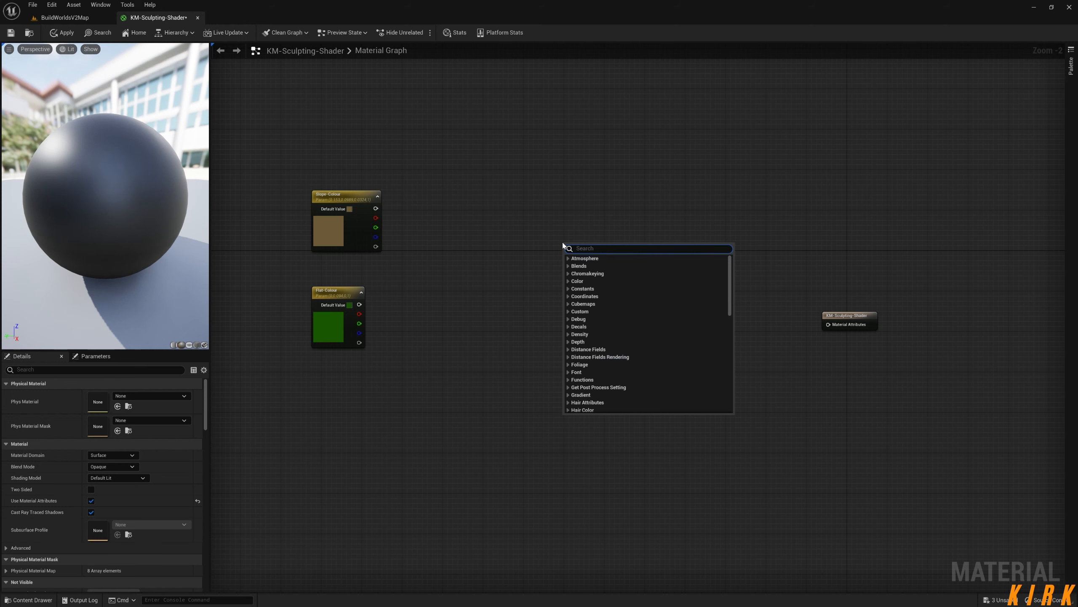
pyautogui.click(611, 205)
# Add a BlendMaterialAttributes node between the two colour parameters and the material's result node
pyautogui.moveTo(595, 251); pyautogui.dragTo(593, 248, button='right')
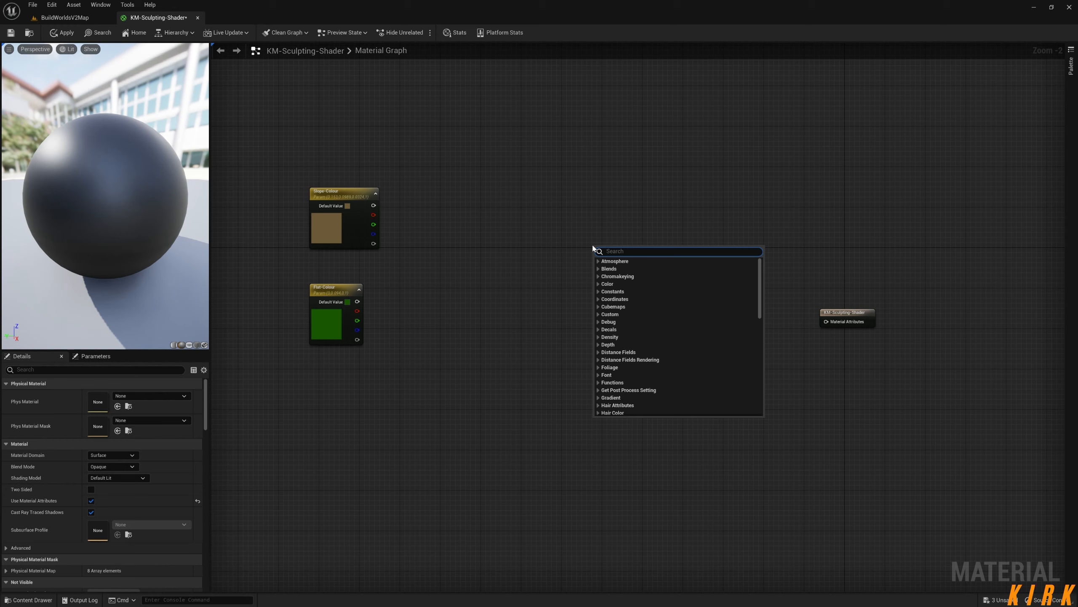
pyautogui.write('Blend')
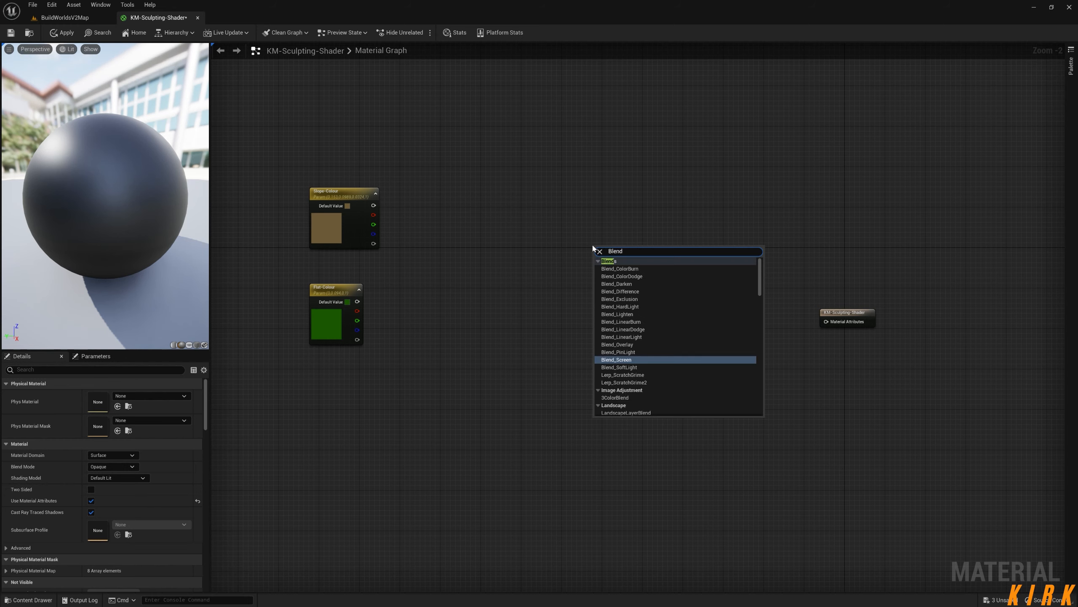
pyautogui.write('mat')
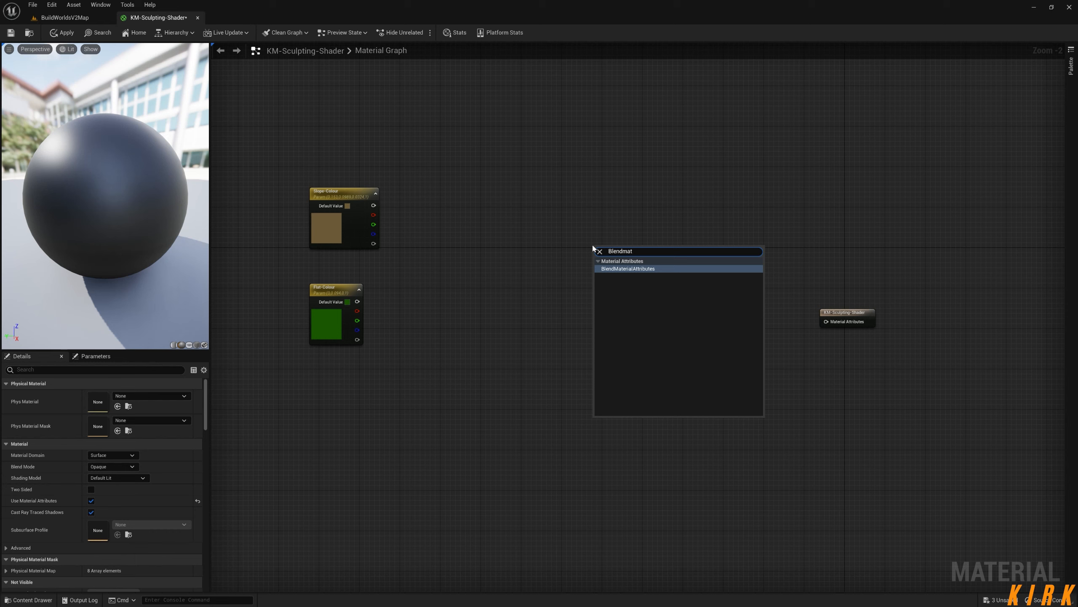
pyautogui.press('Return')
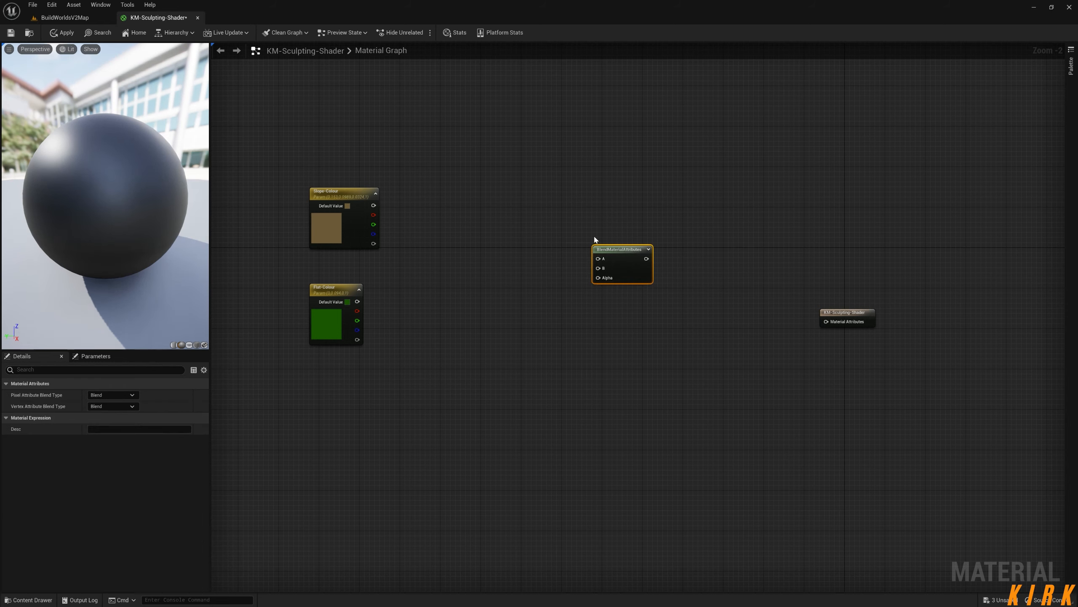
pyautogui.moveTo(613, 250); pyautogui.dragTo(562, 253)
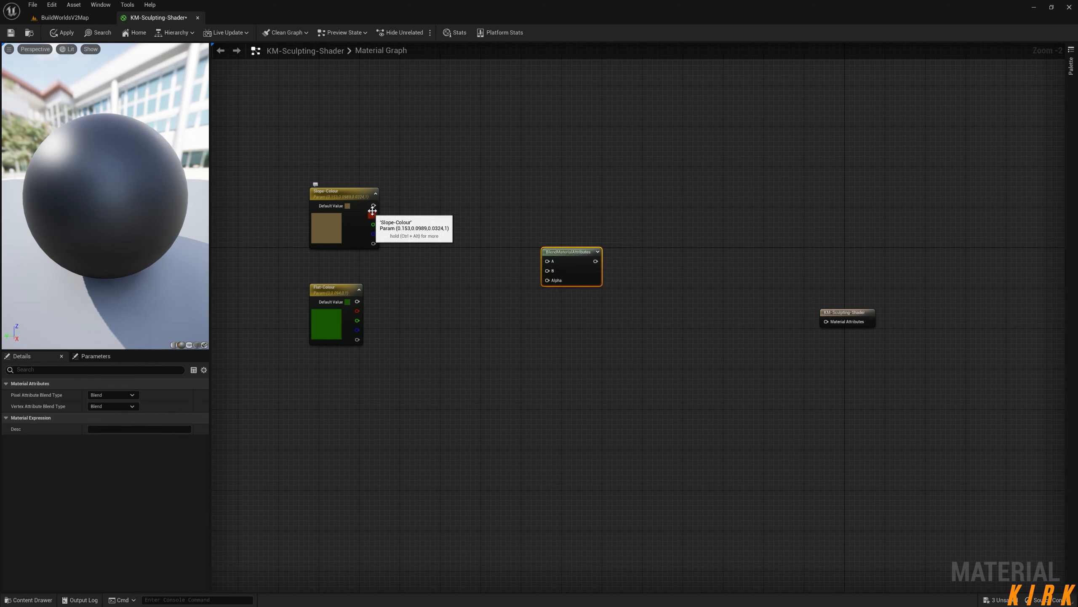
# Move the BlendMaterialAttributes node closer to the result node, leaving more space after the colour parameters
pyautogui.moveTo(374, 205); pyautogui.dragTo(442, 214)
pyautogui.click(442, 174)
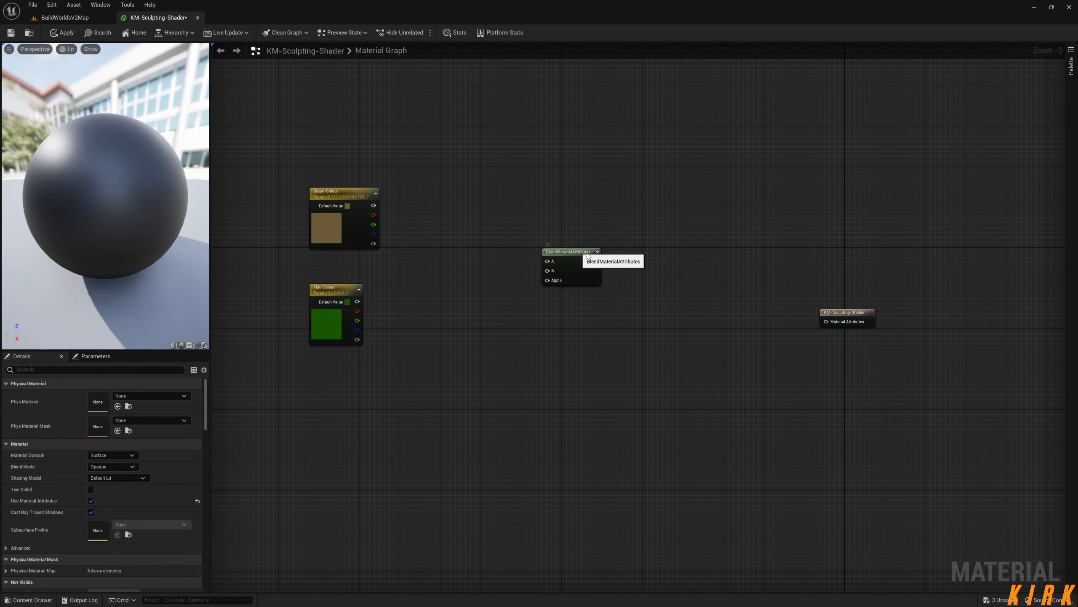
pyautogui.moveTo(587, 255); pyautogui.dragTo(646, 257)
pyautogui.moveTo(453, 241); pyautogui.dragTo(372, 239, button='right')
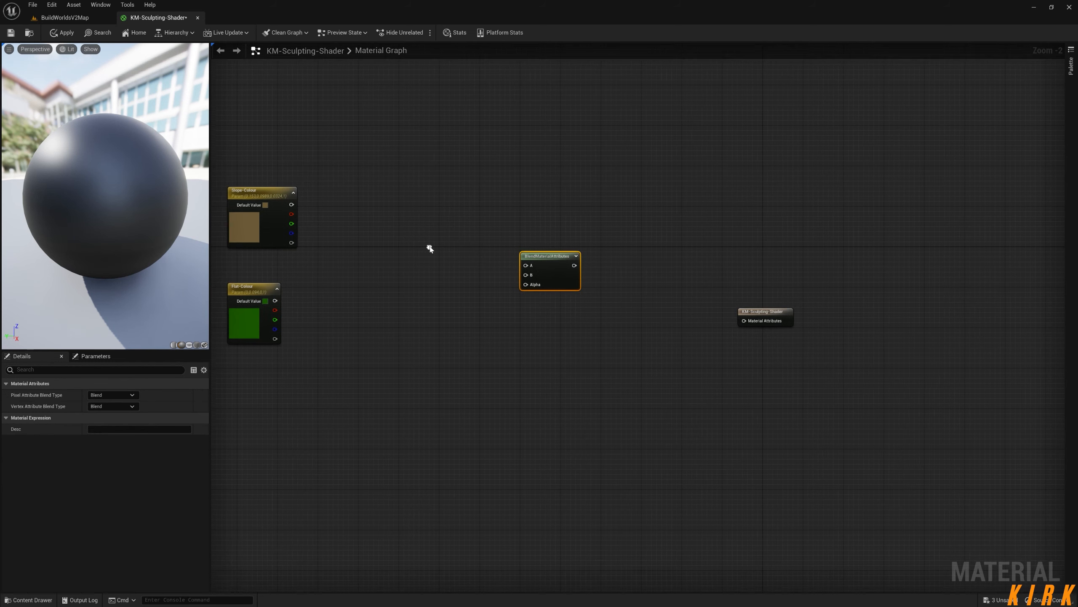
pyautogui.click(545, 268)
pyautogui.moveTo(550, 252); pyautogui.dragTo(560, 258)
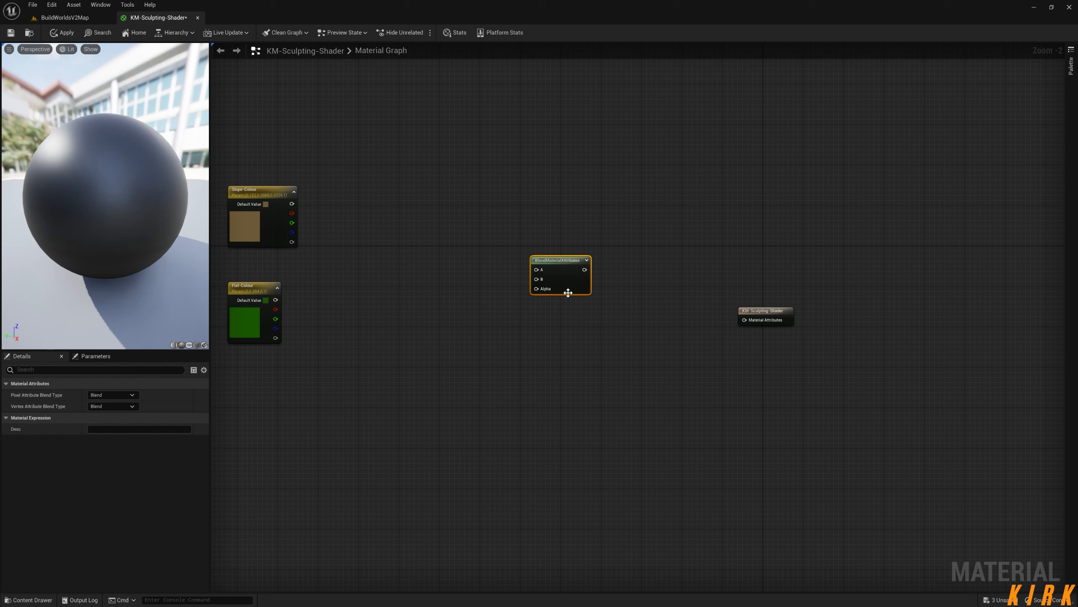
pyautogui.click(543, 332)
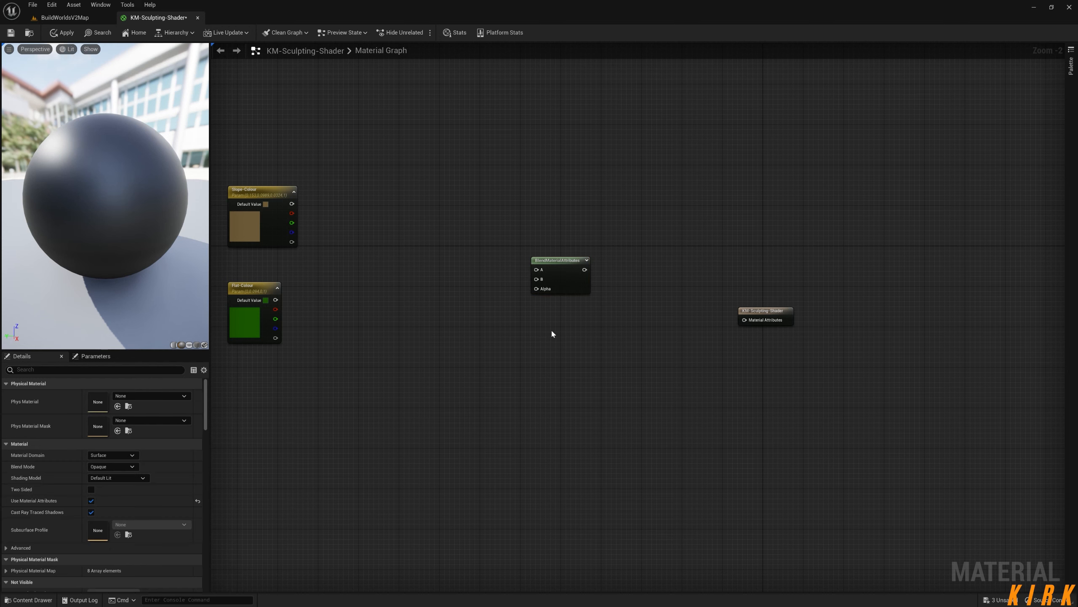
# Place a MatLayerBlend_Standard node below the BlendMaterialAttributes node as an alternative, and delete it again
pyautogui.rightClick(524, 329)
pyautogui.write('stand')
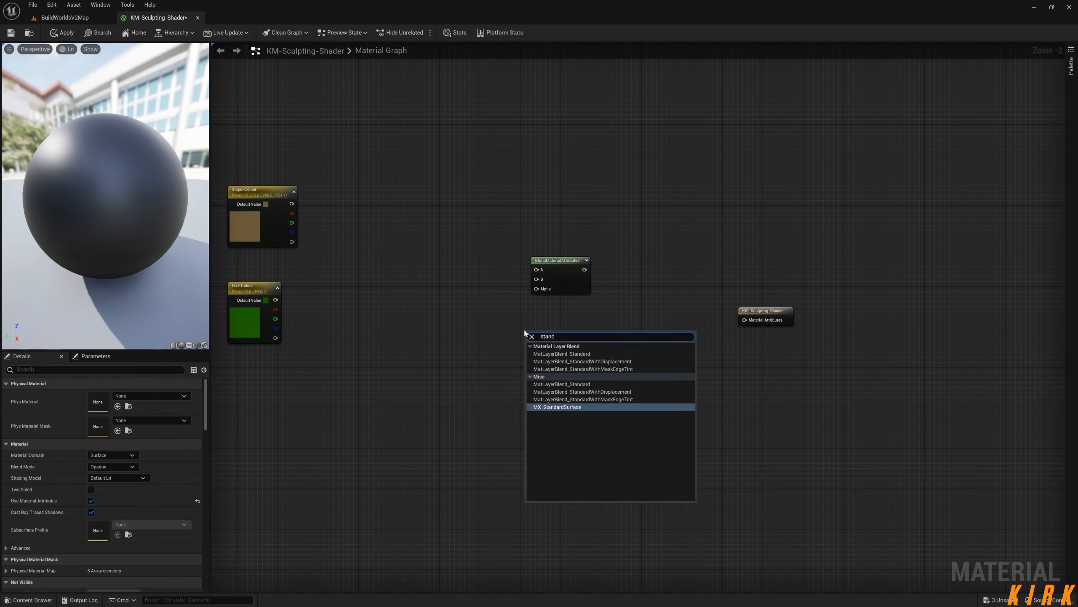
pyautogui.click(560, 353)
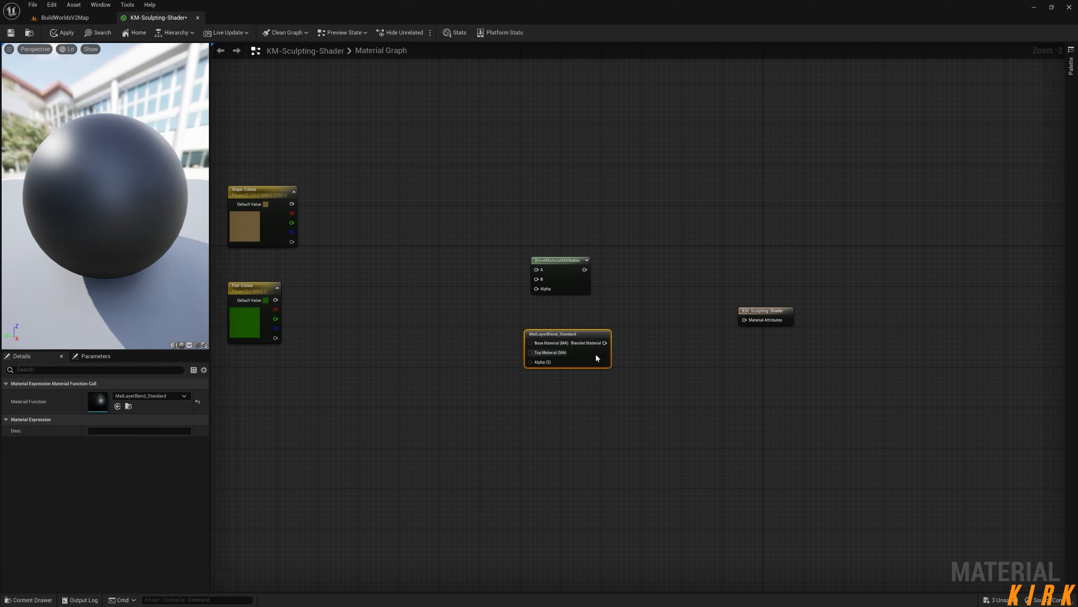
pyautogui.click(602, 323)
pyautogui.moveTo(570, 335)
pyautogui.mouseDown()
pyautogui.moveTo(553, 317)
pyautogui.moveTo(568, 339)
pyautogui.mouseUp()
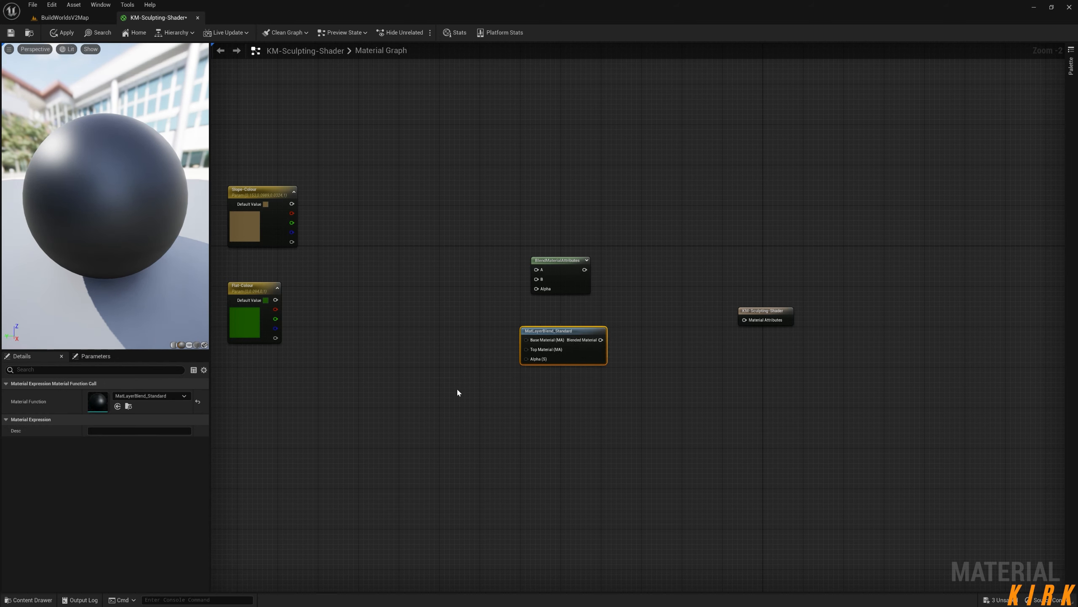
pyautogui.press('Delete')
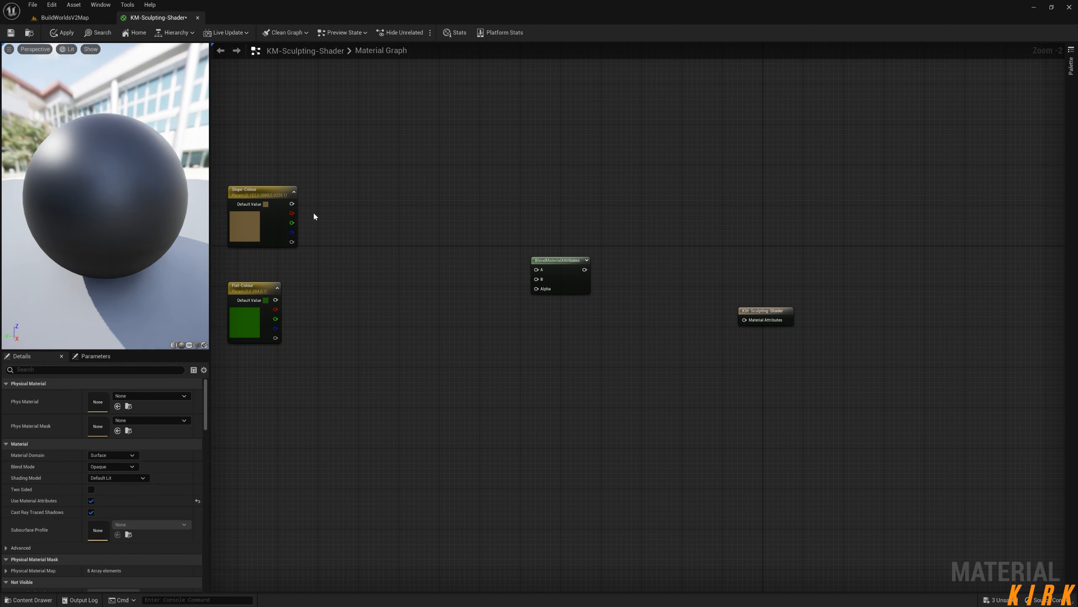
pyautogui.moveTo(291, 203); pyautogui.dragTo(367, 175)
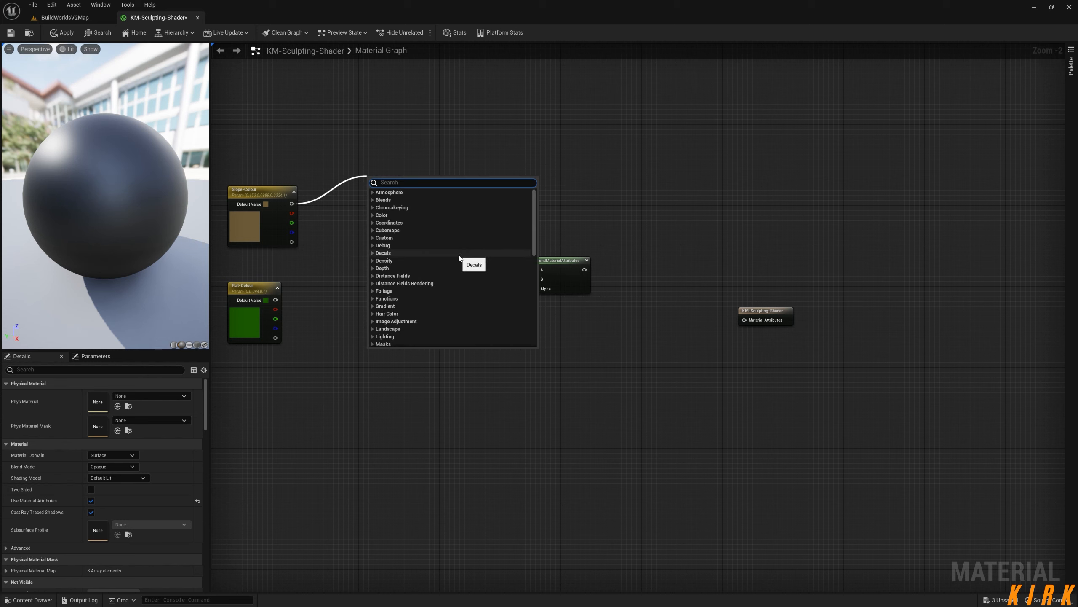
pyautogui.write('setma')
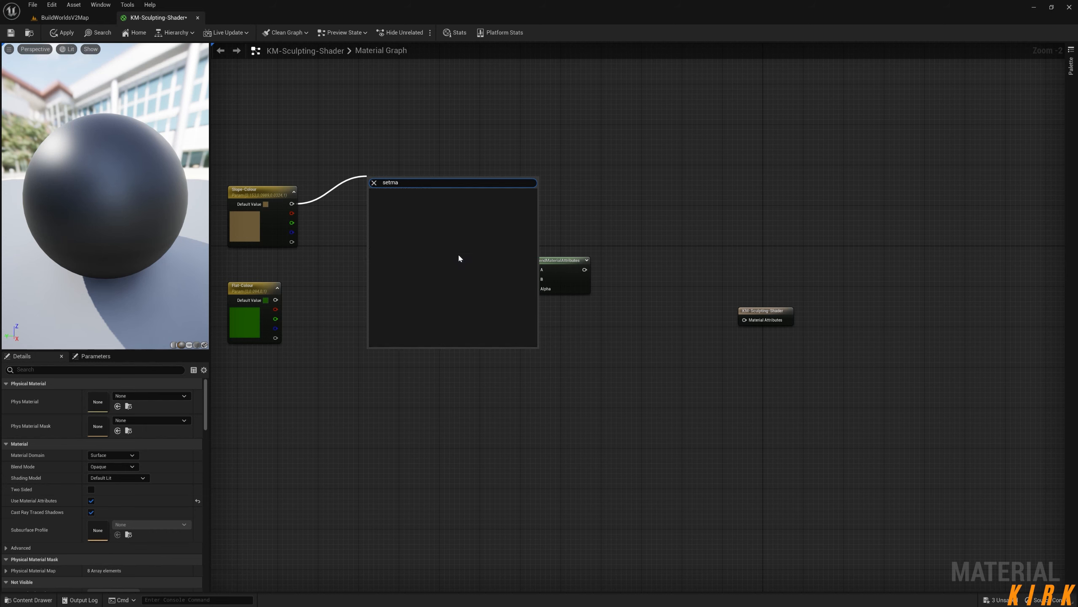
pyautogui.click(313, 286)
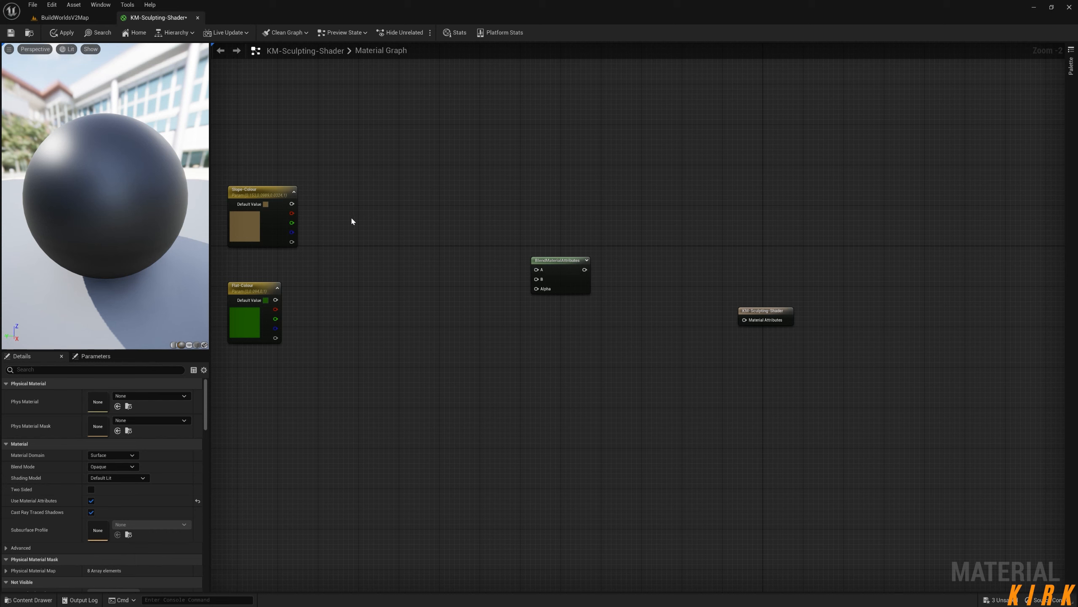
# Try out a SetMaterialAttributes node with BaseColor, Metallic, Specular, Roughness and Anisotropy attributes, and delete it again
pyautogui.rightClick(390, 190)
pyautogui.write('setma')
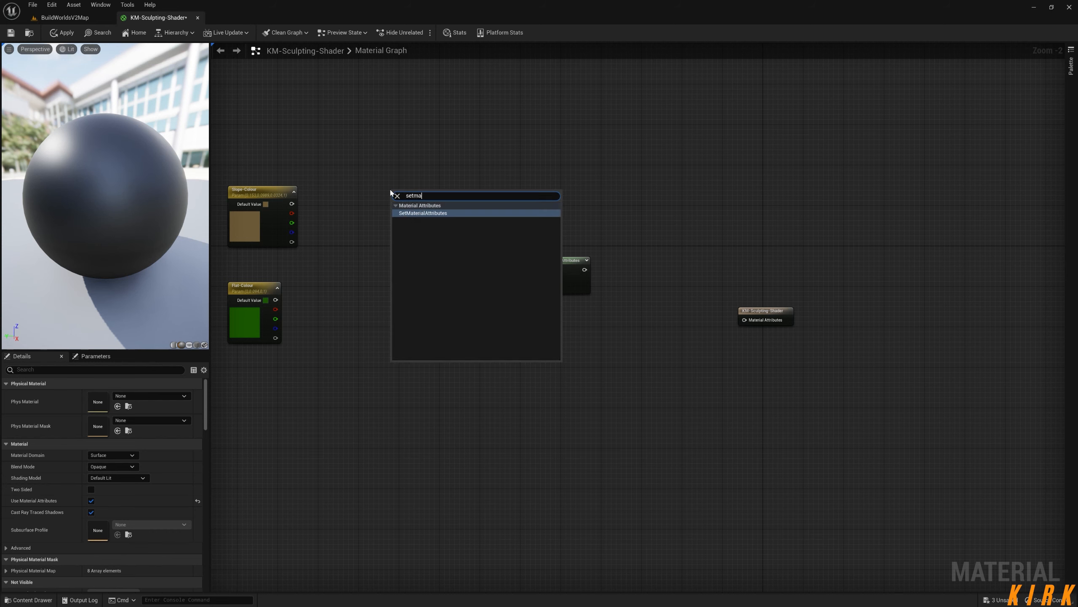
pyautogui.click(442, 214)
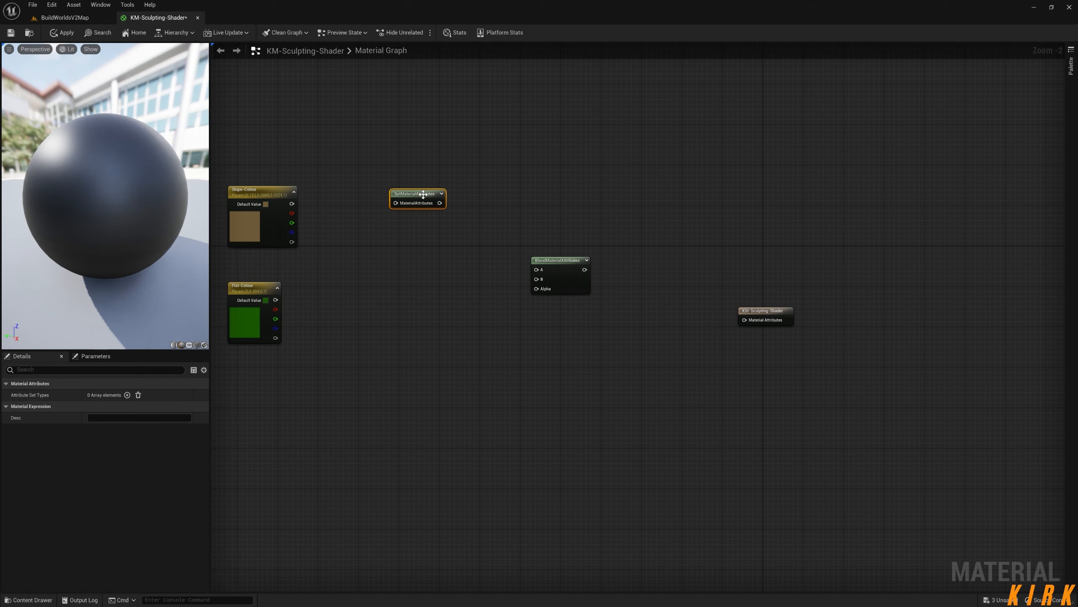
pyautogui.moveTo(423, 189)
pyautogui.mouseDown()
pyautogui.moveTo(473, 206)
pyautogui.moveTo(412, 191)
pyautogui.mouseUp()
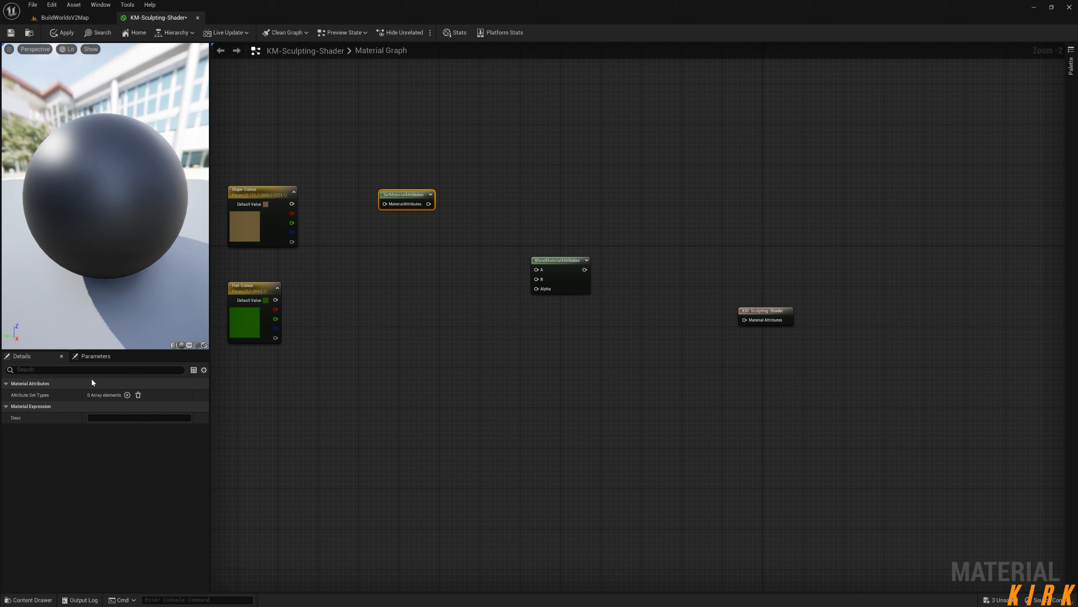
pyautogui.click(127, 395)
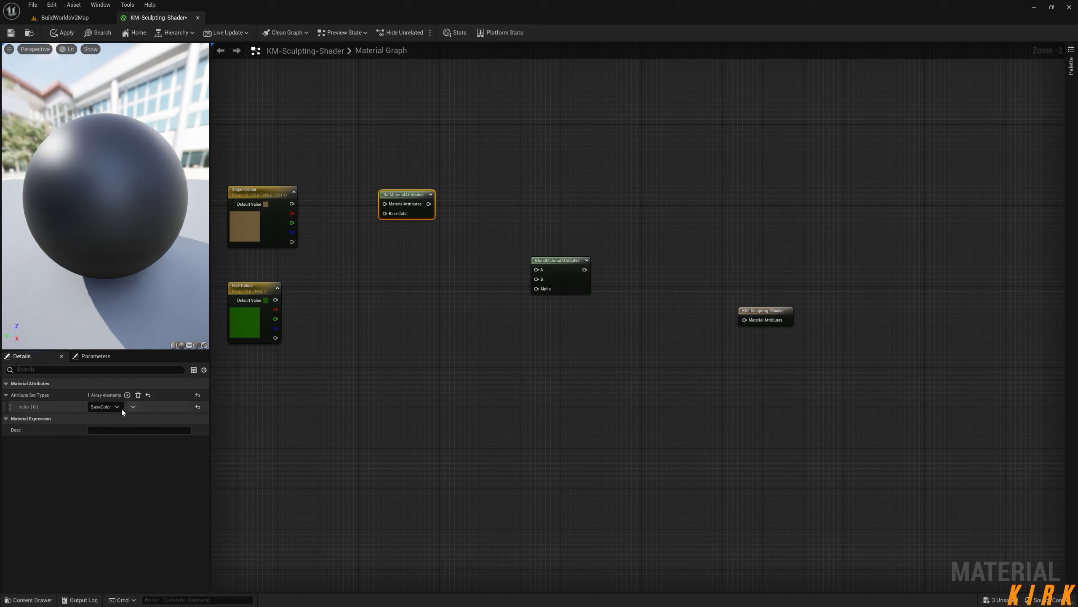
pyautogui.click(127, 395)
pyautogui.click(127, 395)
pyautogui.click(126, 395)
pyautogui.click(127, 396)
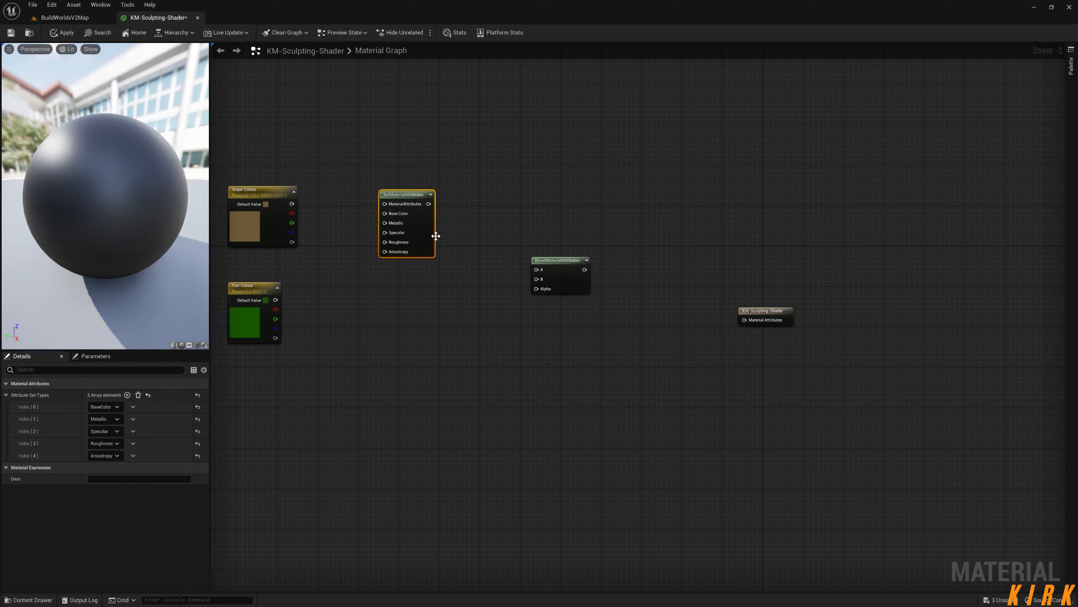
pyautogui.moveTo(465, 165); pyautogui.dragTo(364, 301)
pyautogui.press('Delete')
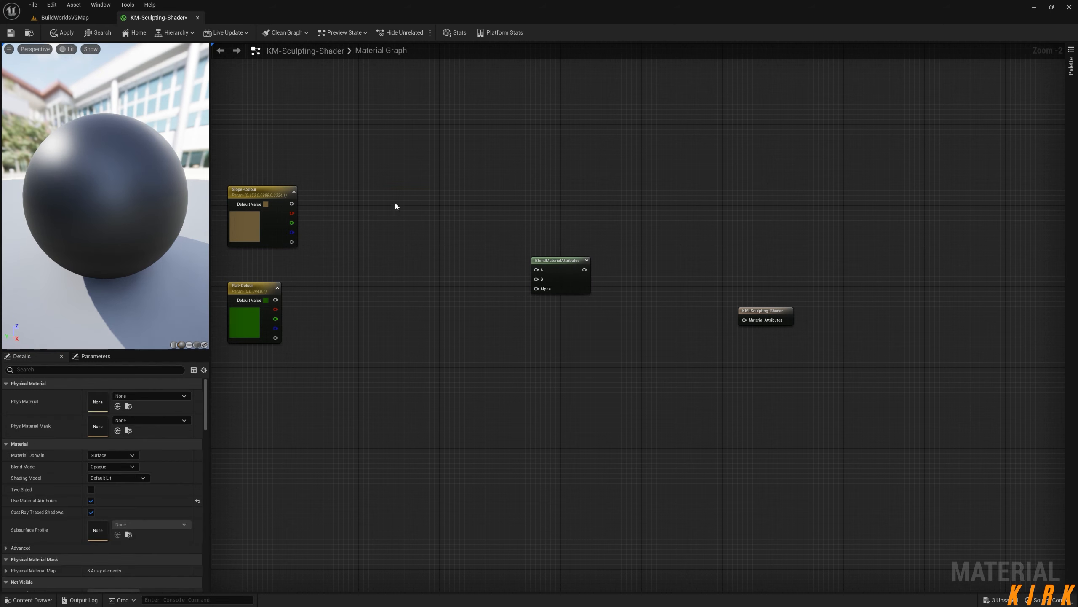
# Add a SetMaterialAttributes node beside the Slope-Colour parameter with a single BaseColor attribute
pyautogui.rightClick(396, 198)
pyautogui.write('setm')
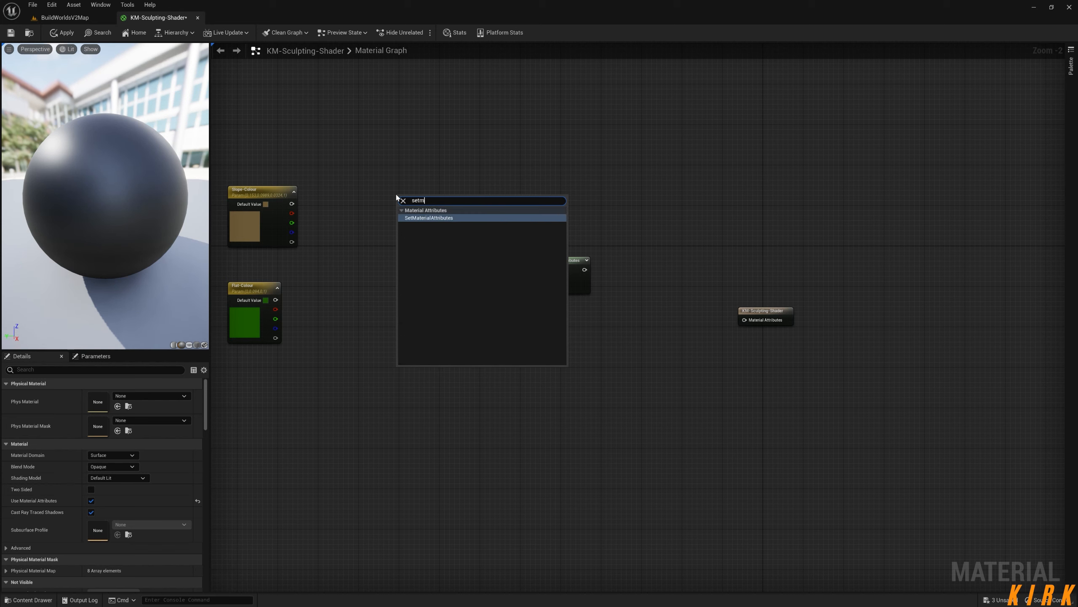
pyautogui.write('at')
pyautogui.press('Return')
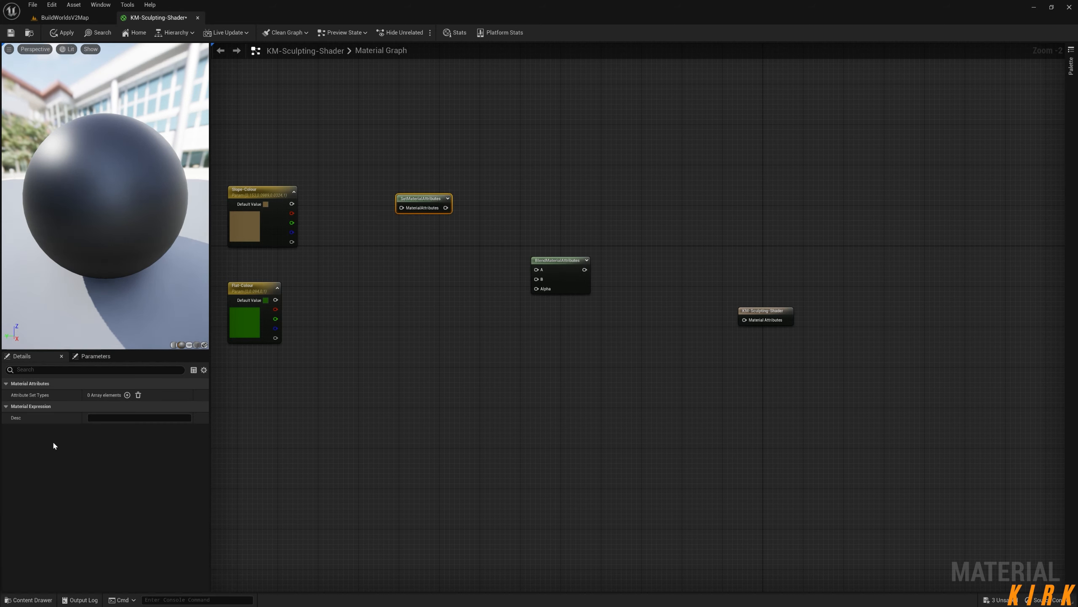
pyautogui.click(127, 394)
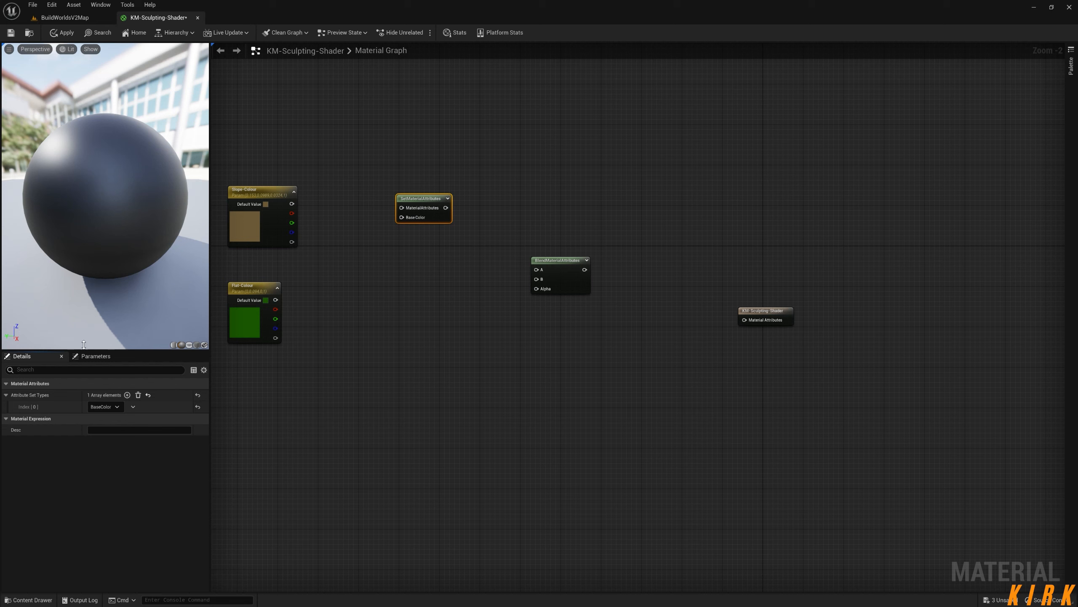
pyautogui.moveTo(429, 199); pyautogui.dragTo(412, 179)
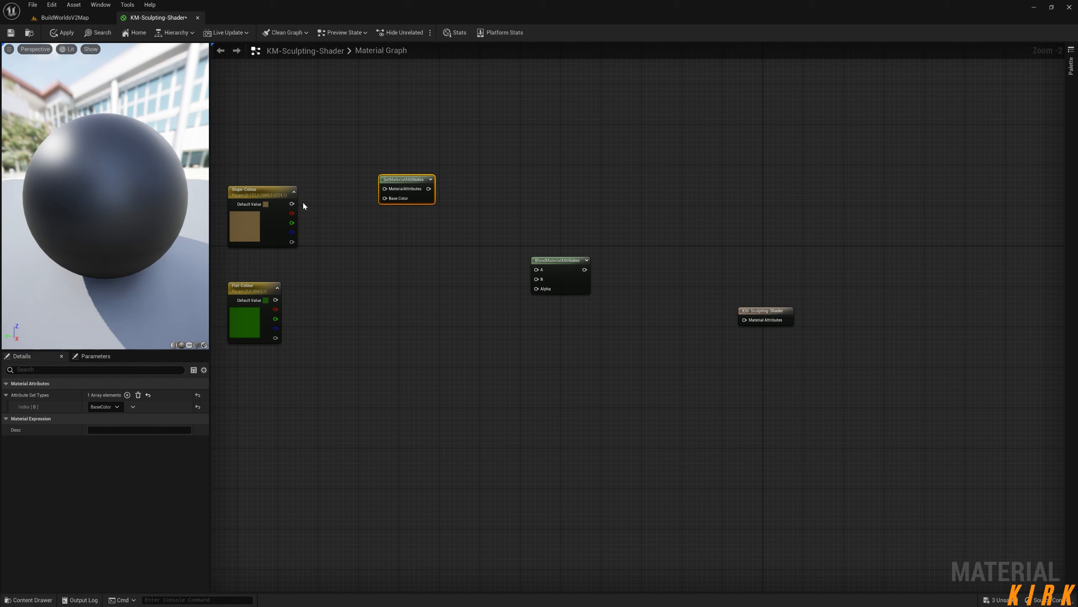
# Wire Slope-Colour through the SetMaterialAttributes Base Color into blend input A, and connect the blend output to the material's result node
pyautogui.moveTo(291, 204); pyautogui.dragTo(536, 269)
pyautogui.moveTo(671, 294); pyautogui.dragTo(602, 260, button='right')
pyautogui.moveTo(546, 223); pyautogui.dragTo(589, 234)
pyautogui.moveTo(474, 336); pyautogui.dragTo(595, 339, button='right')
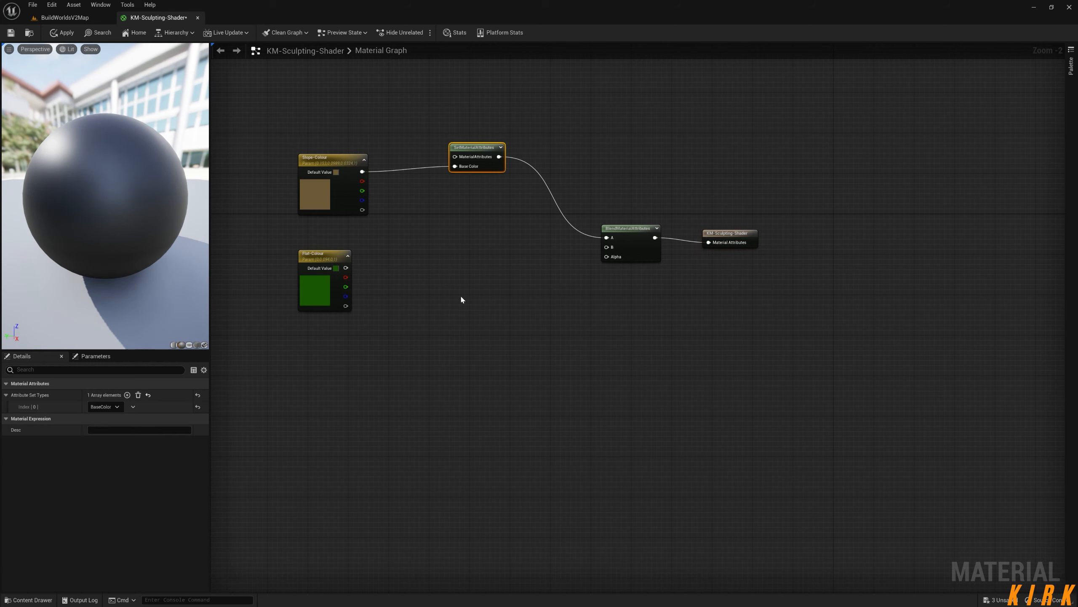
# Duplicate the SetMaterialAttributes node beside Flat-Colour and wire Flat-Colour through its Base Color into blend input B
pyautogui.hotkey('ctrl', 'd')
pyautogui.moveTo(501, 298); pyautogui.dragTo(485, 268)
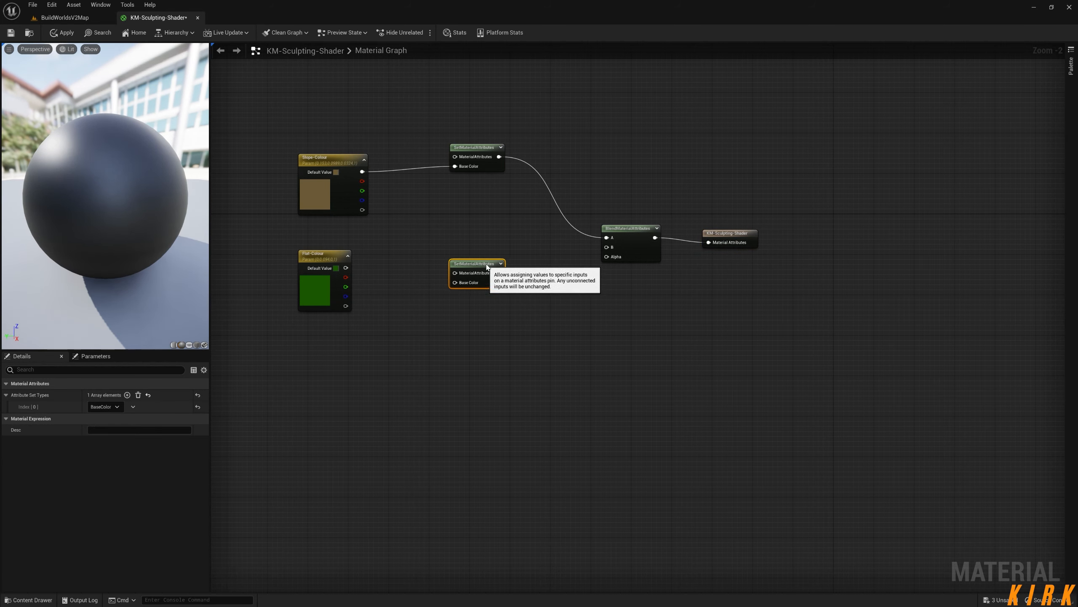
pyautogui.moveTo(346, 267); pyautogui.dragTo(607, 248)
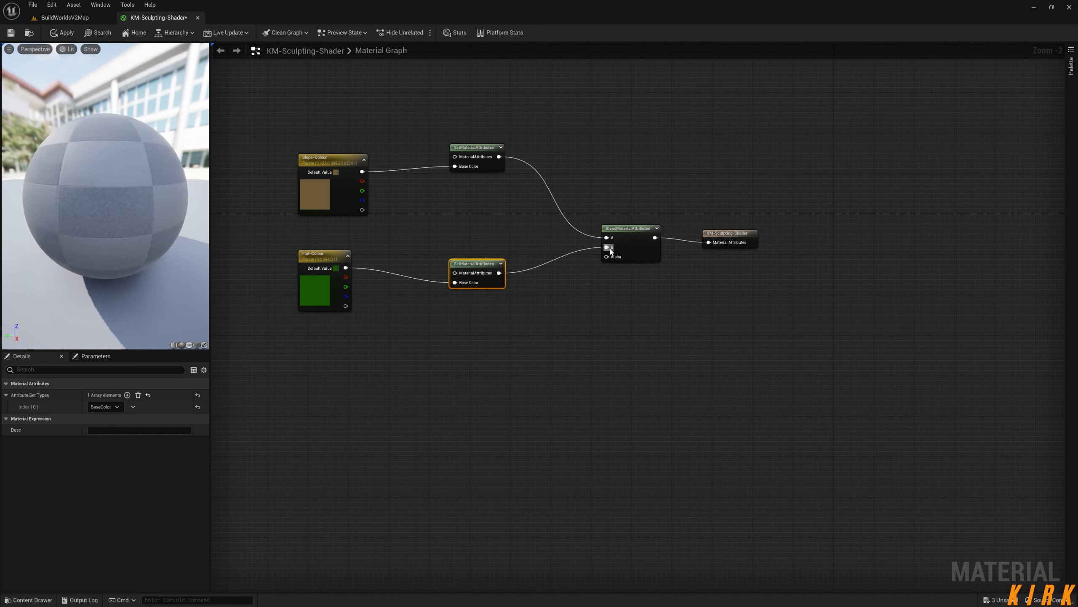
pyautogui.moveTo(479, 267); pyautogui.dragTo(479, 257)
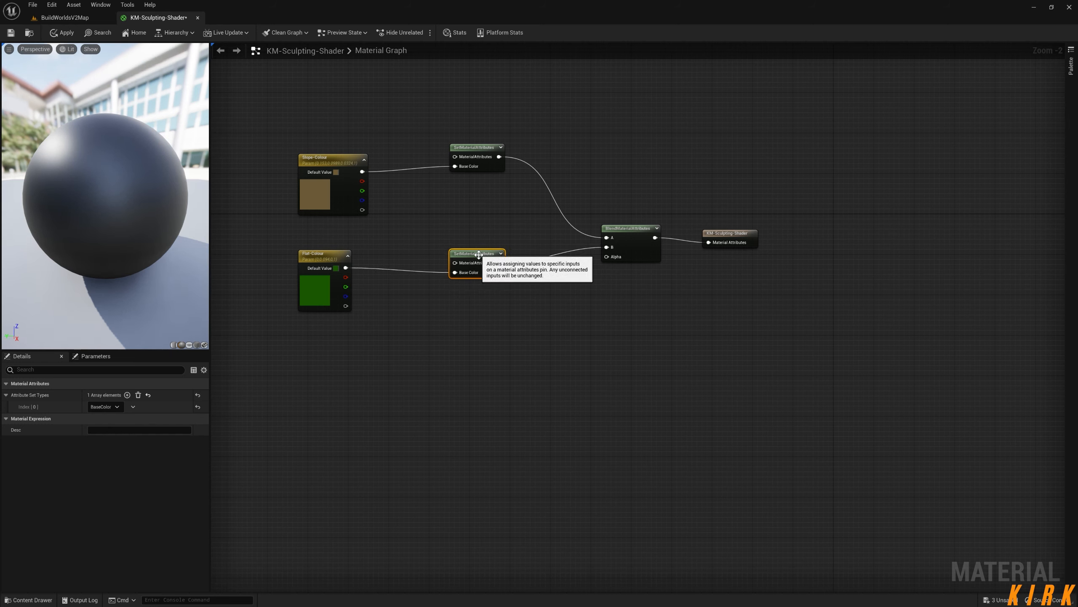
# Add a constant below the BlendMaterialAttributes node and connect it to the Alpha input
pyautogui.moveTo(127, 238); pyautogui.dragTo(100, 225)
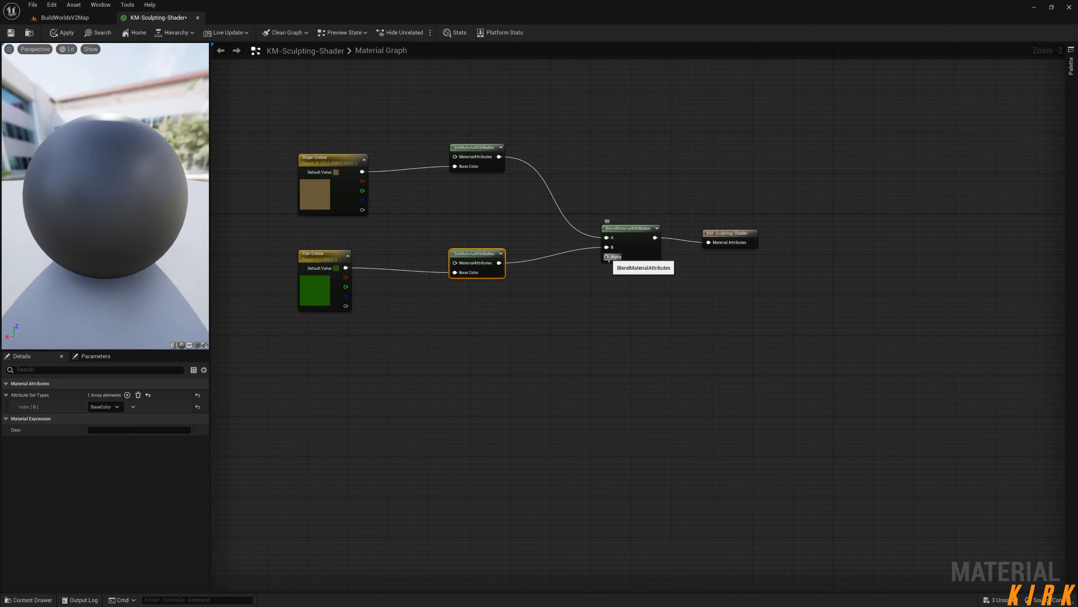
pyautogui.click(631, 251)
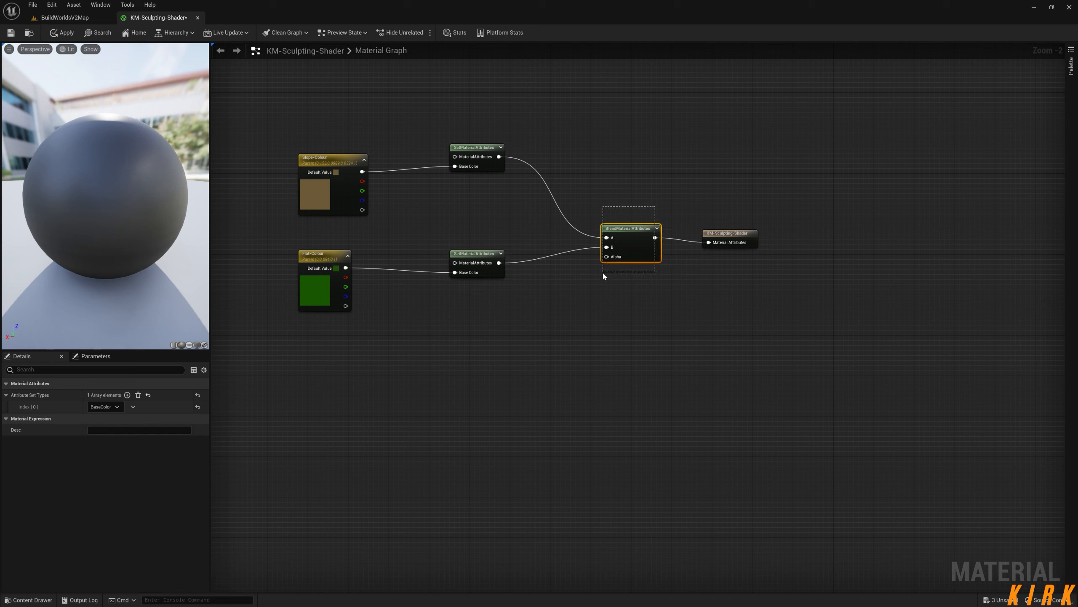
pyautogui.click(608, 316)
pyautogui.moveTo(608, 260)
pyautogui.mouseDown()
pyautogui.moveTo(587, 344)
pyautogui.moveTo(563, 354)
pyautogui.moveTo(551, 342)
pyautogui.moveTo(551, 300)
pyautogui.moveTo(516, 320)
pyautogui.moveTo(597, 284)
pyautogui.moveTo(607, 256)
pyautogui.mouseUp()
pyautogui.press('1')
pyautogui.click(532, 332)
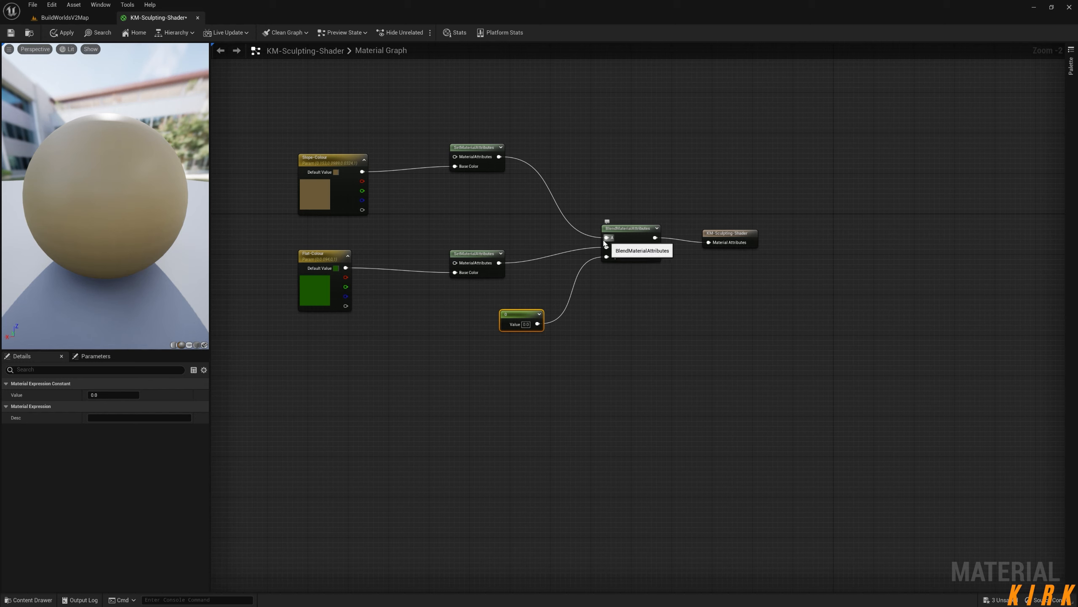
# Test the blend with the Alpha constant at 10 and at 1, and remove the constant
pyautogui.click(525, 324)
pyautogui.write('10')
pyautogui.click(543, 347)
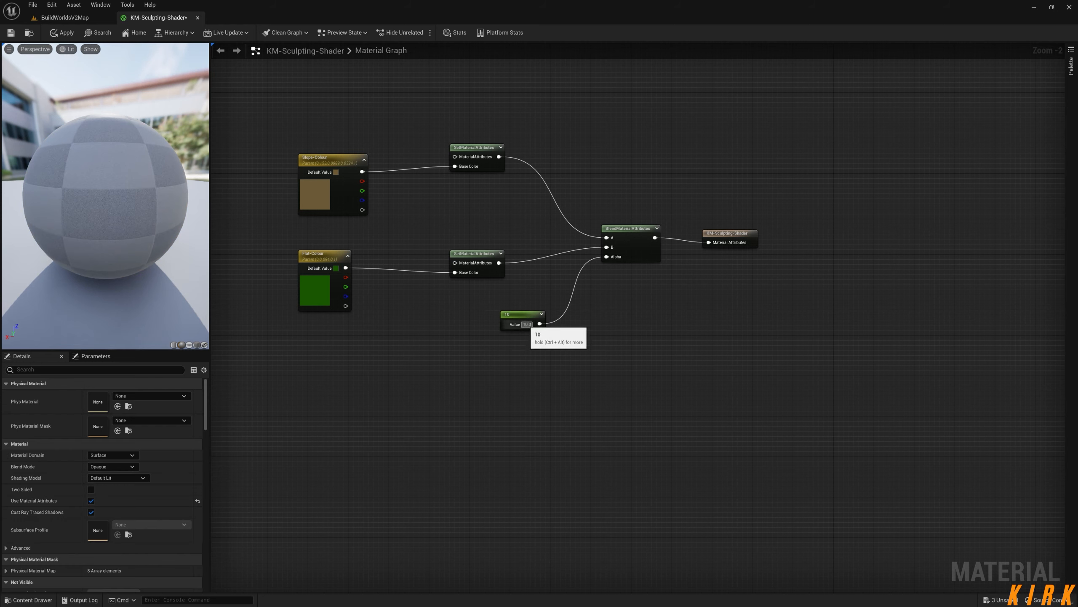
pyautogui.click(527, 324)
pyautogui.write('1')
pyautogui.click(550, 340)
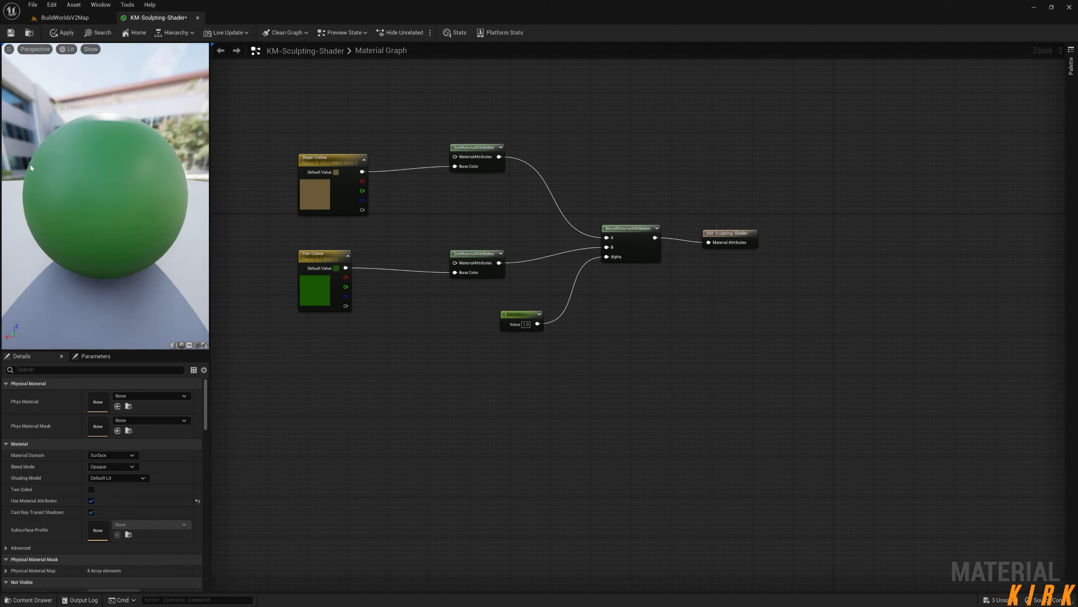
pyautogui.moveTo(144, 210); pyautogui.dragTo(202, 233)
pyautogui.click(331, 311)
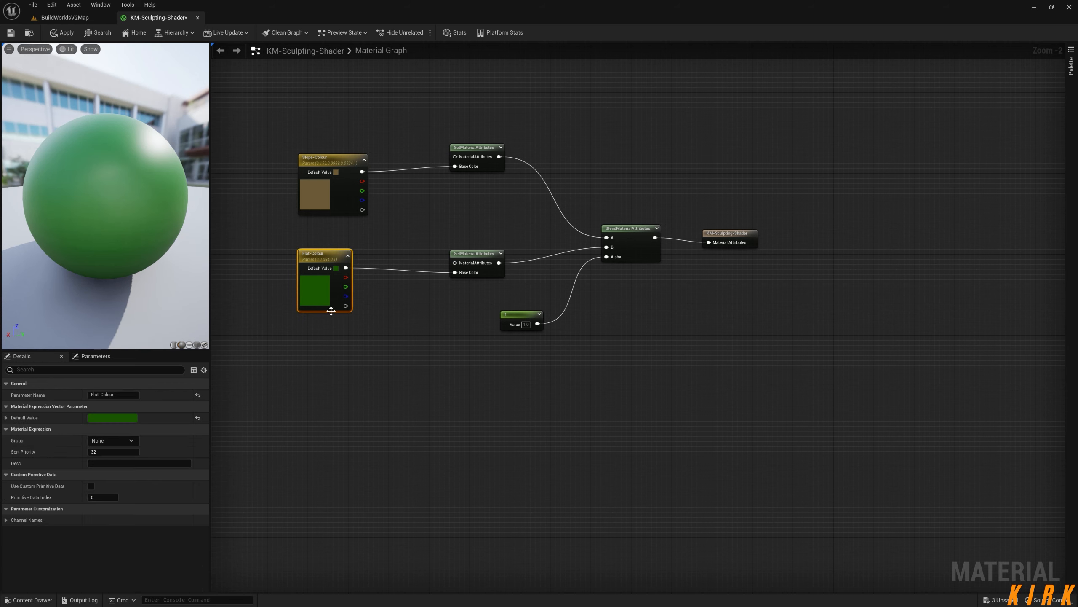
pyautogui.moveTo(520, 314); pyautogui.dragTo(521, 335)
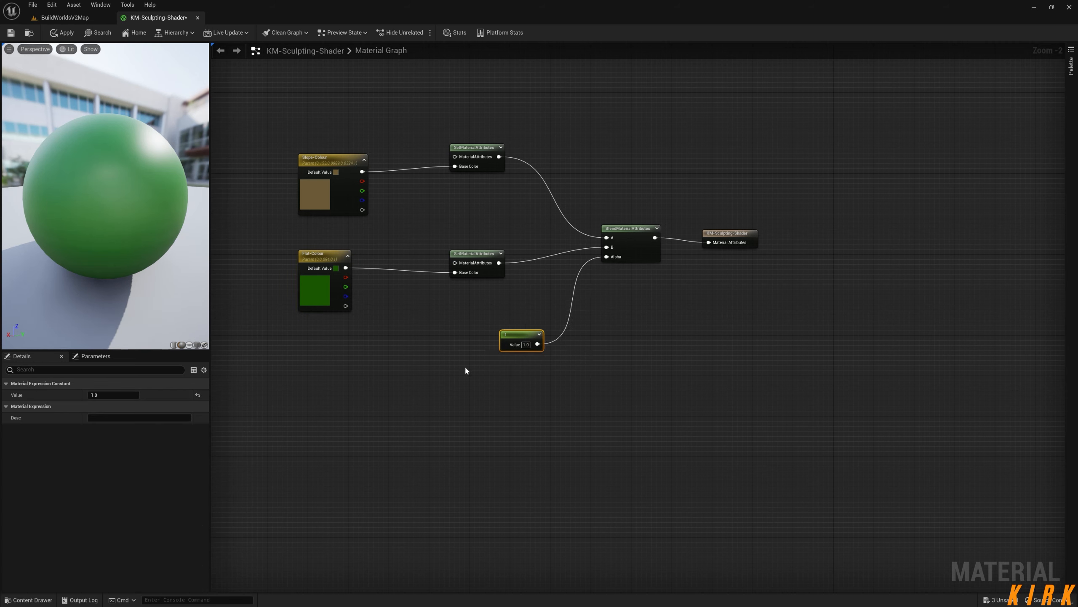
pyautogui.press('Delete')
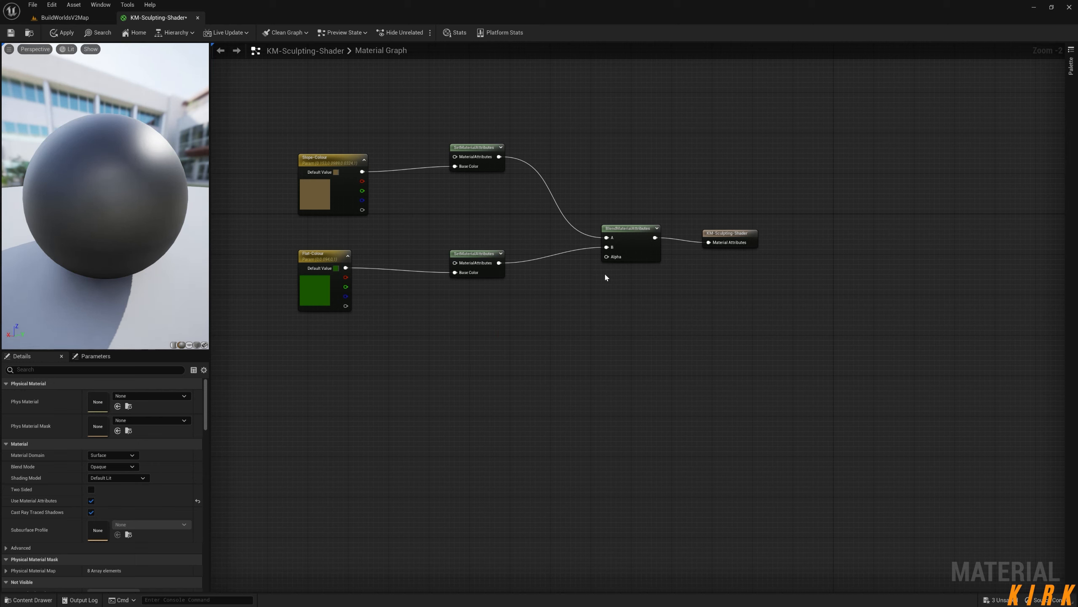
# Add a SlopeMask node feeding the blend's Alpha input and place it below the Flat-Colour SetMaterialAttributes node
pyautogui.moveTo(603, 258); pyautogui.dragTo(530, 324)
pyautogui.write('slo')
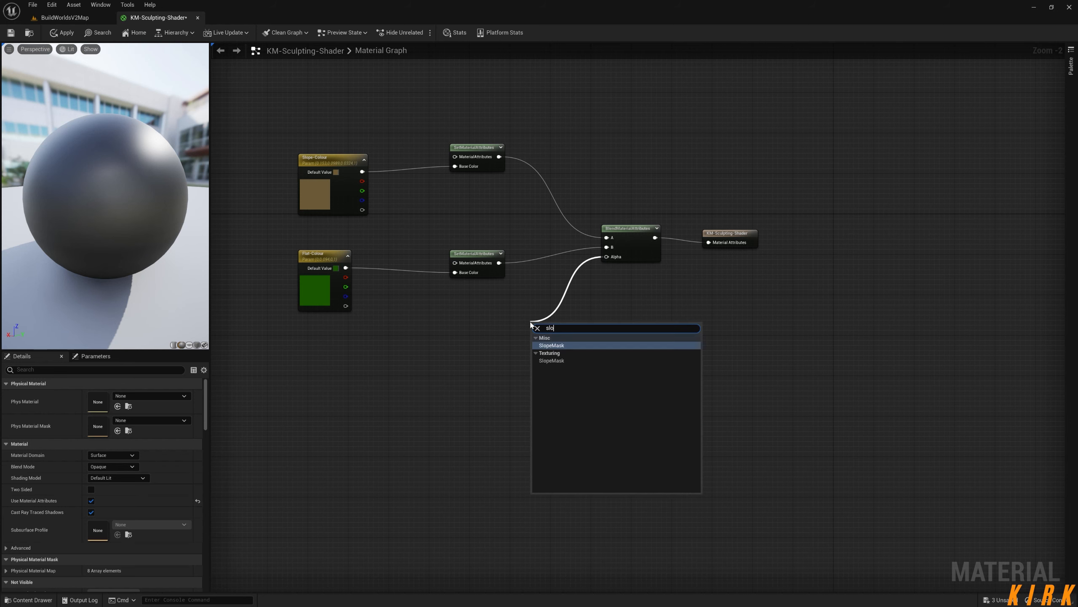
pyautogui.write('pe')
pyautogui.press('Return')
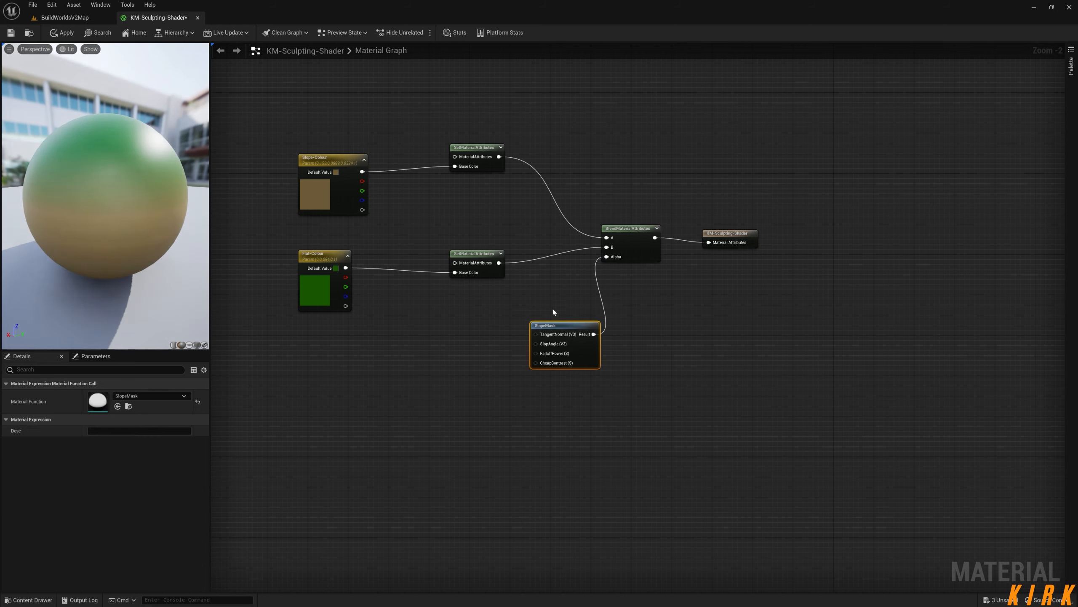
pyautogui.moveTo(571, 327); pyautogui.dragTo(520, 321)
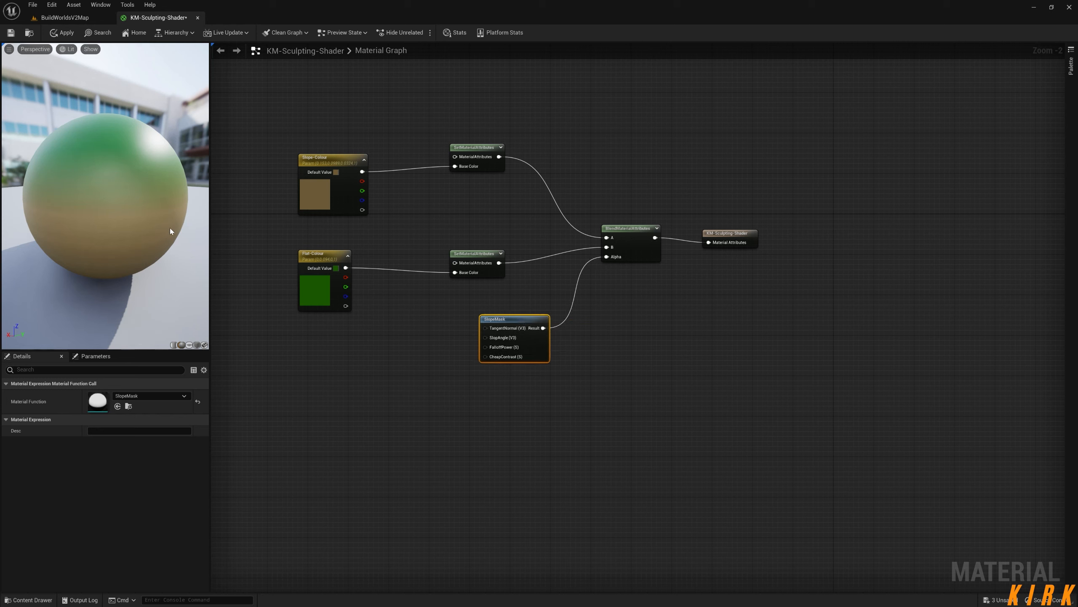
# Glance at the landscape in BuildWorldsV2Map and shift the SlopeMask node slightly lower in the KM-Sculpting-Shader graph
pyautogui.click(68, 17)
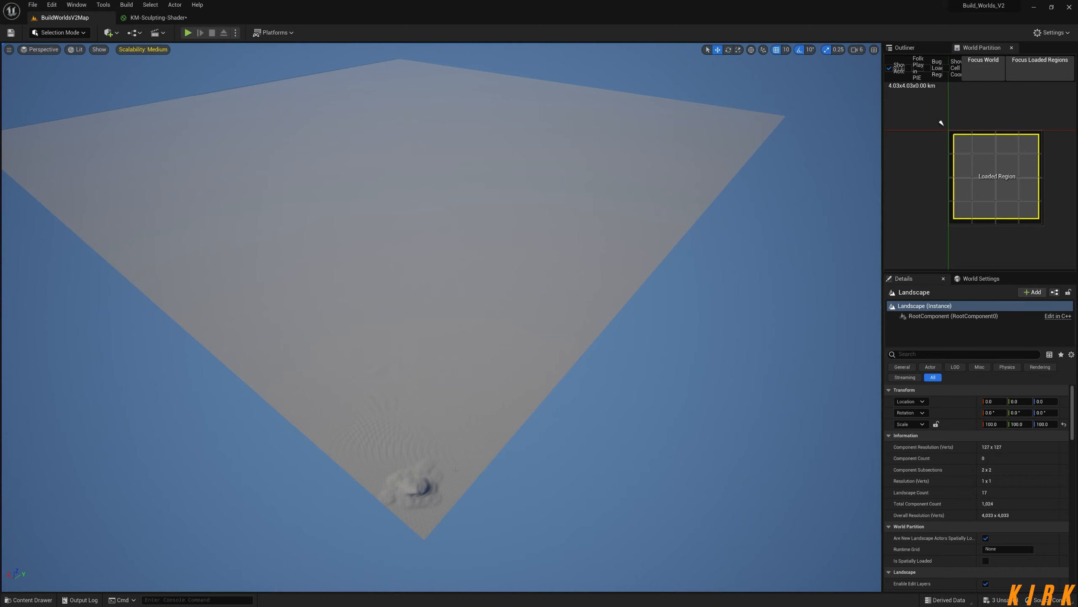
pyautogui.click(168, 20)
pyautogui.moveTo(423, 360); pyautogui.dragTo(530, 338, button='right')
pyautogui.scroll(2, 550, 327)
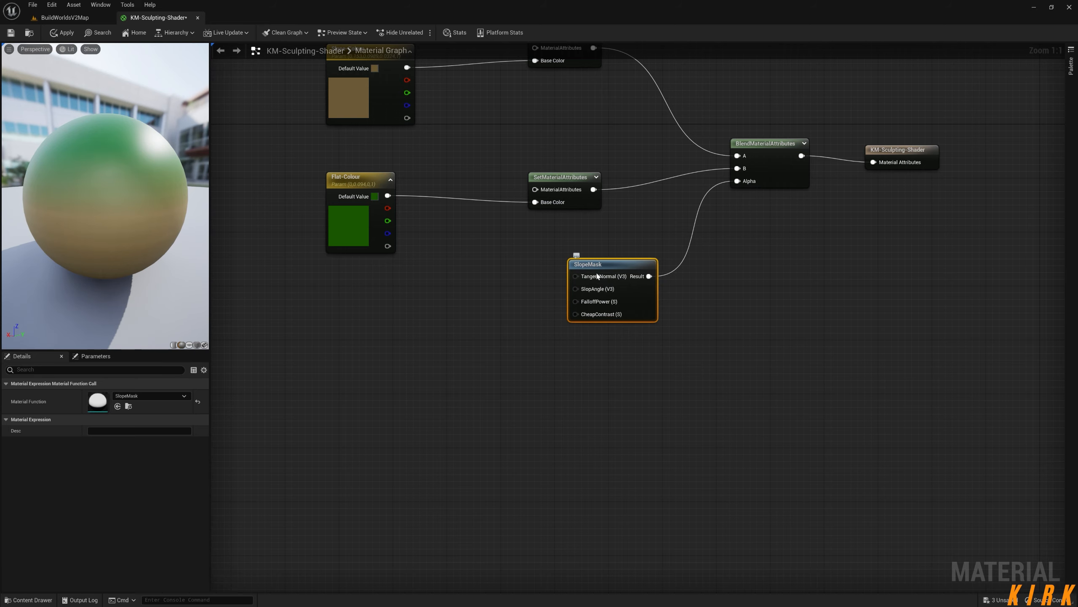
pyautogui.moveTo(455, 257); pyautogui.dragTo(490, 291, button='right')
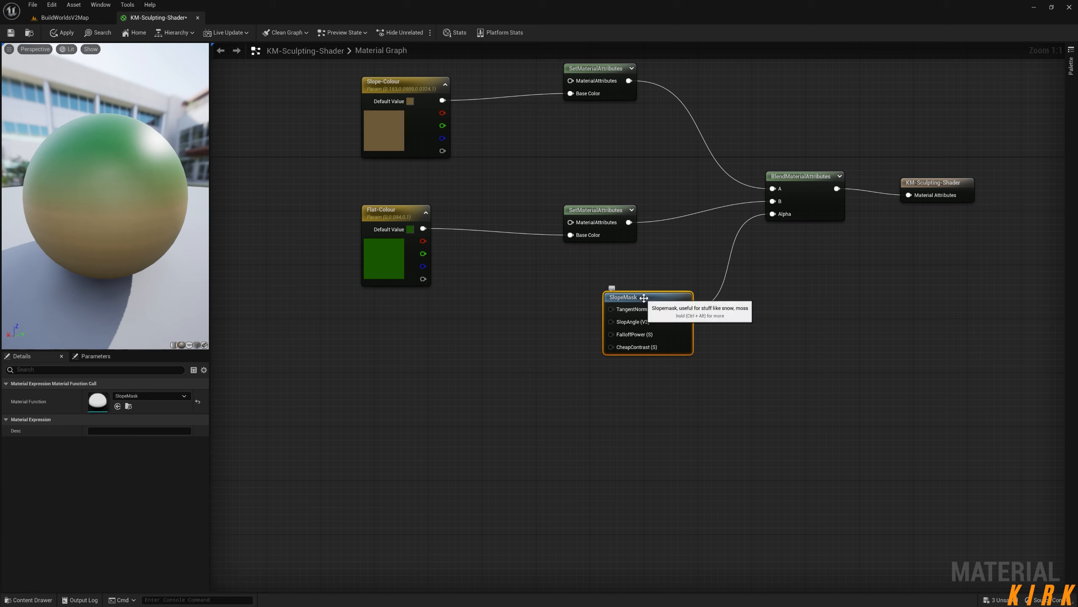
pyautogui.moveTo(616, 324); pyautogui.dragTo(603, 338)
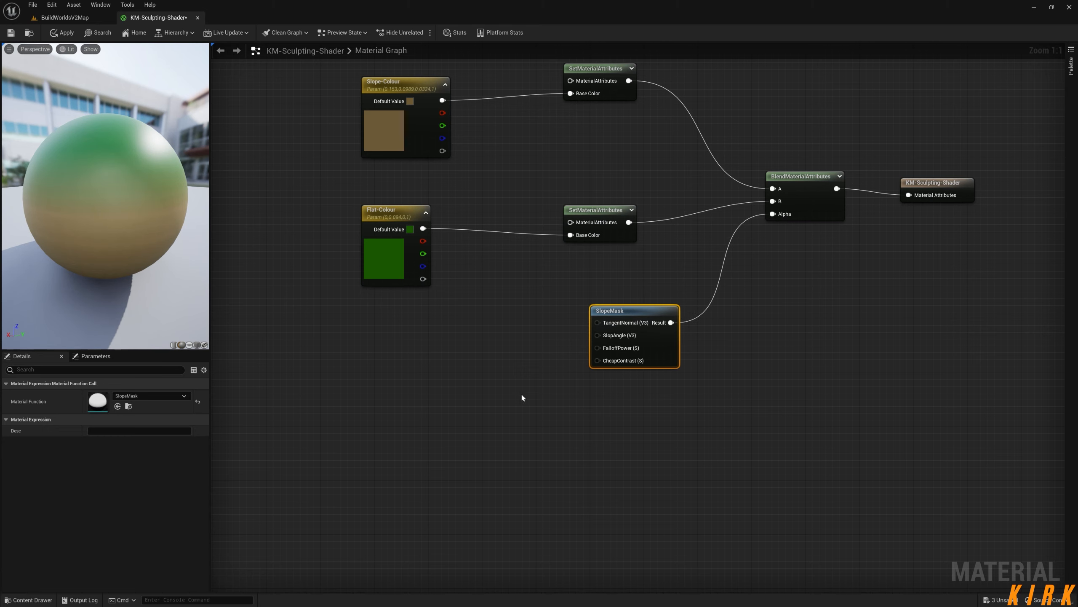
# Inspect the SlopeMask material function's internal graph and return to the KM-Sculpting-Shader graph
pyautogui.moveTo(607, 339)
pyautogui.moveTo(608, 339); pyautogui.dragTo(647, 338, button='right')
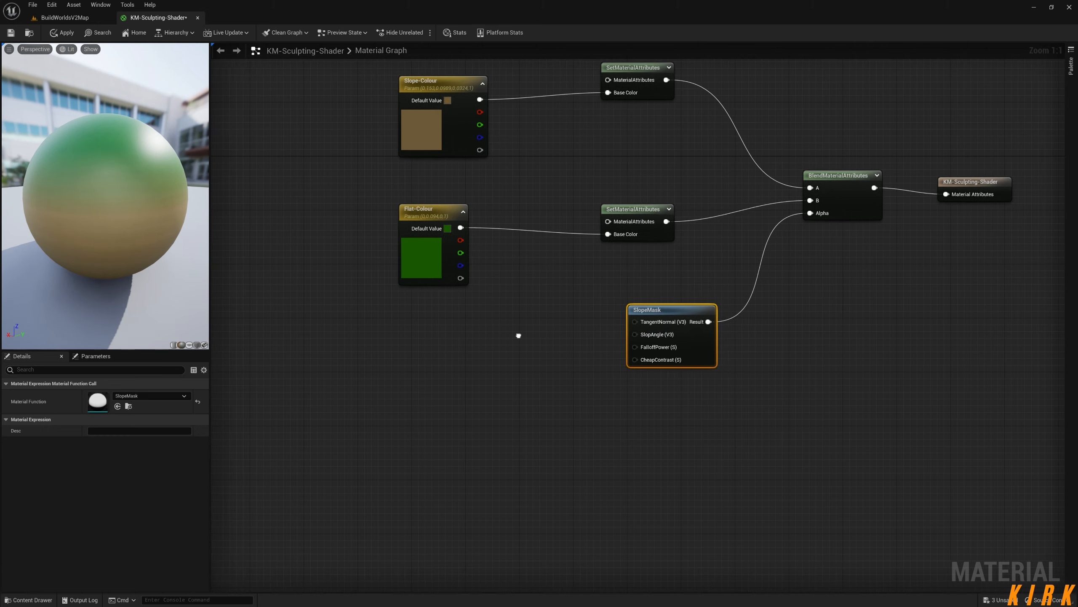
pyautogui.doubleClick(682, 309)
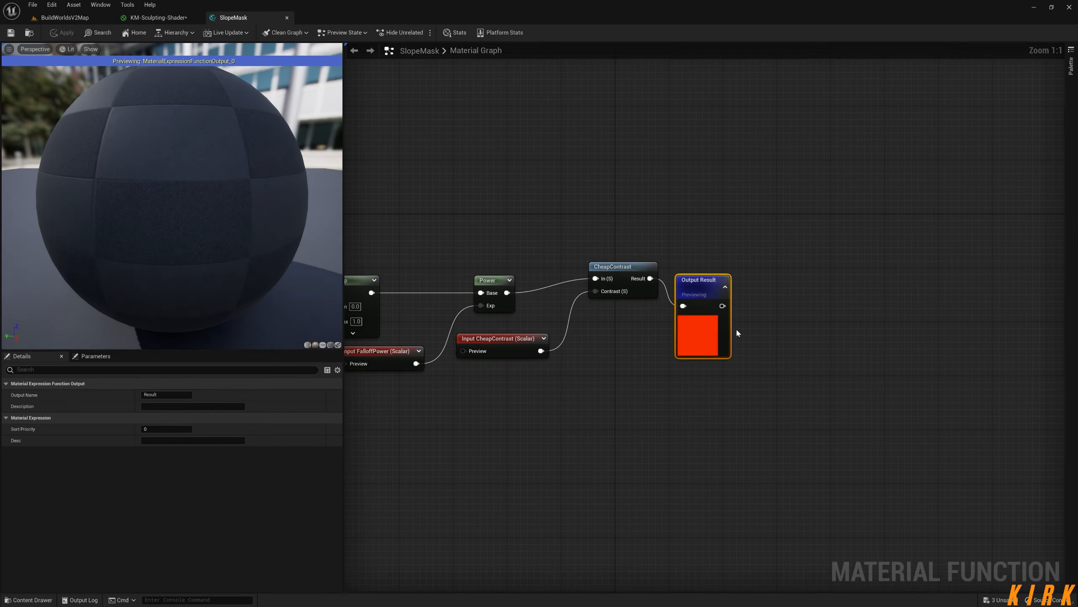
pyautogui.scroll(4, 603, 340)
pyautogui.moveTo(581, 322)
pyautogui.mouseDown()
pyautogui.moveTo(602, 410)
pyautogui.moveTo(578, 341)
pyautogui.moveTo(594, 328)
pyautogui.mouseUp()
pyautogui.click(176, 18)
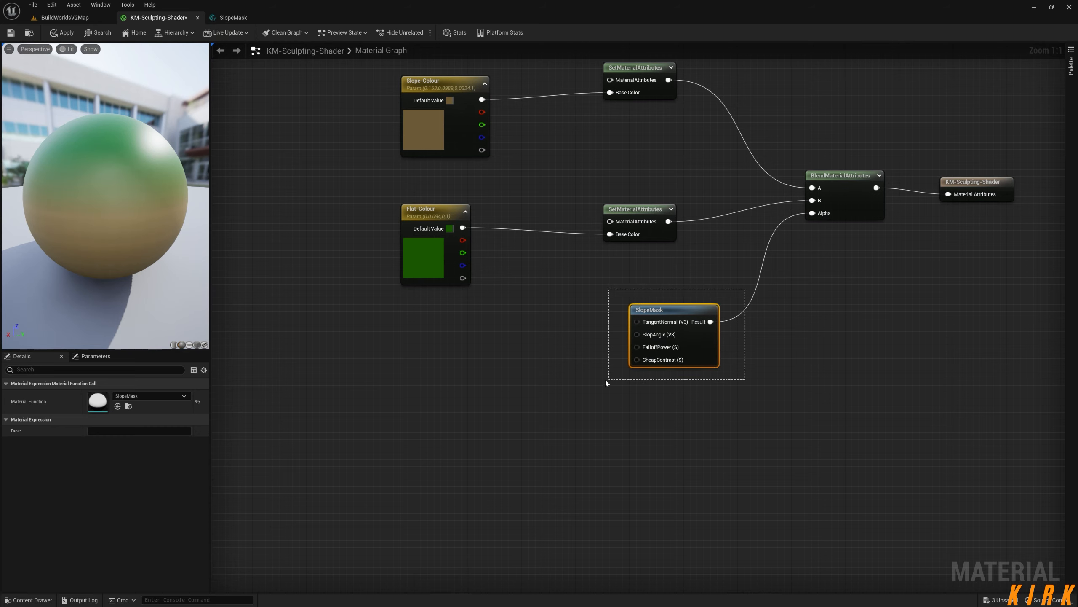
# Examine the SlopeMask function's node chain and the preview value of its SlopAngle input
pyautogui.click(249, 18)
pyautogui.scroll(-2, 972, 361)
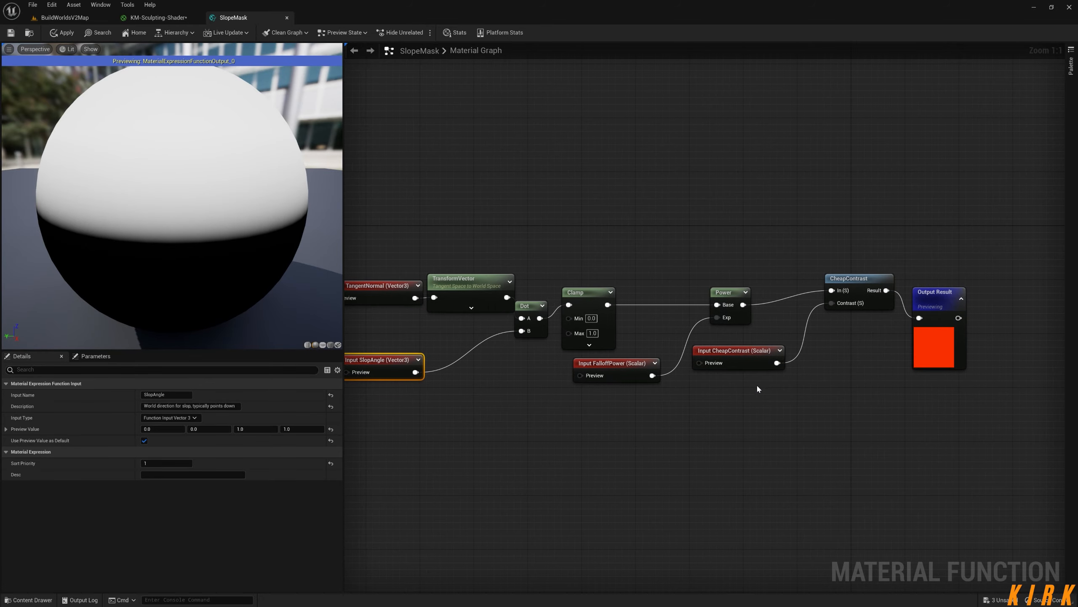
pyautogui.moveTo(987, 224); pyautogui.dragTo(548, 341)
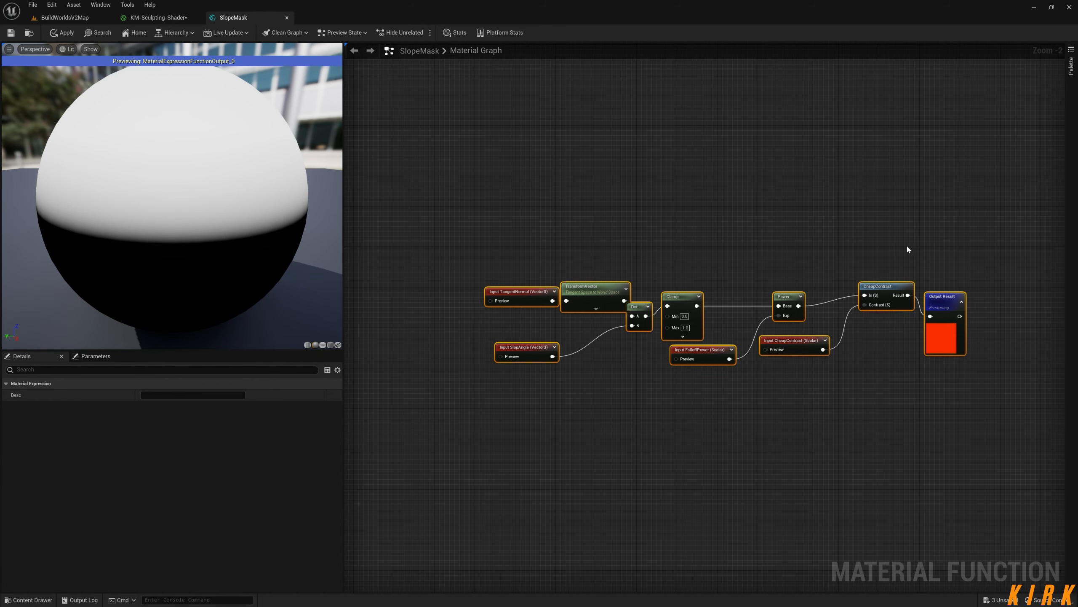
pyautogui.click(531, 348)
pyautogui.moveTo(531, 349); pyautogui.dragTo(520, 338)
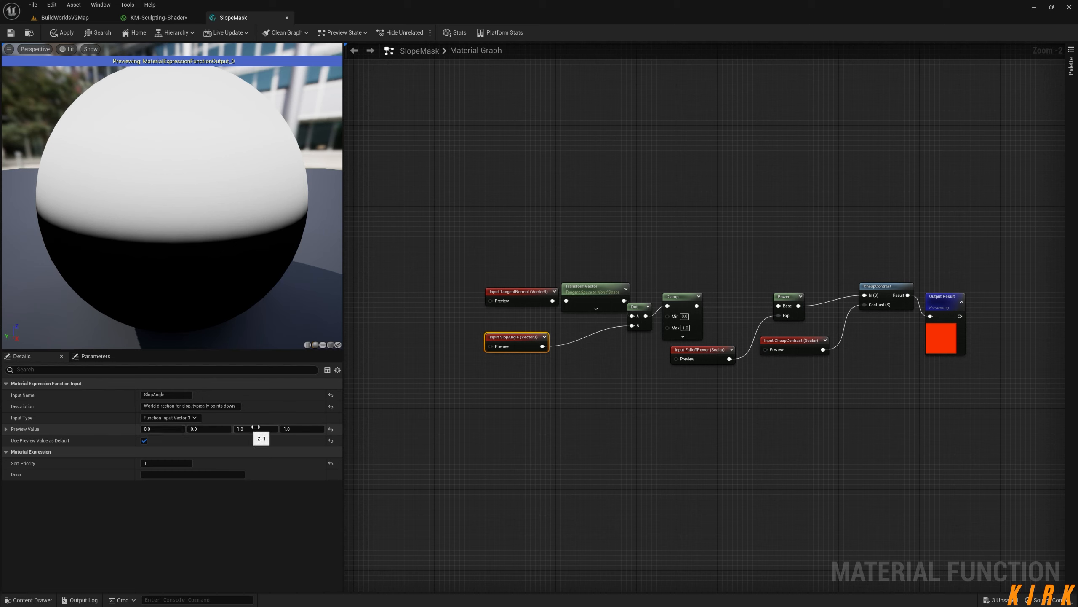
pyautogui.click(505, 403)
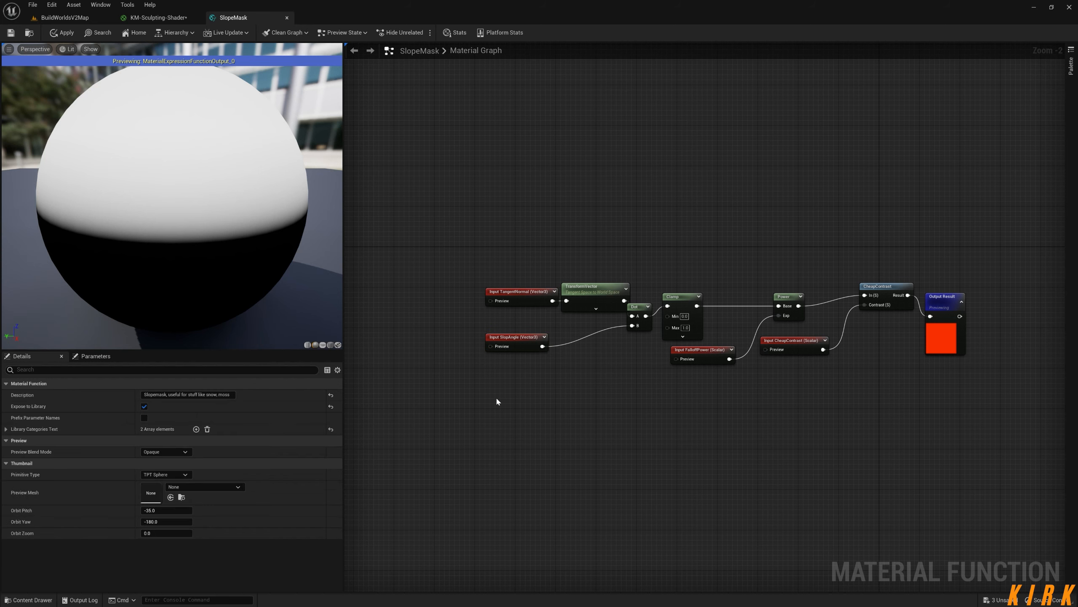
# Place a Constant3Vector node below the SlopAngle input in the SlopeMask function graph
pyautogui.click(467, 389)
pyautogui.moveTo(509, 412); pyautogui.dragTo(486, 390)
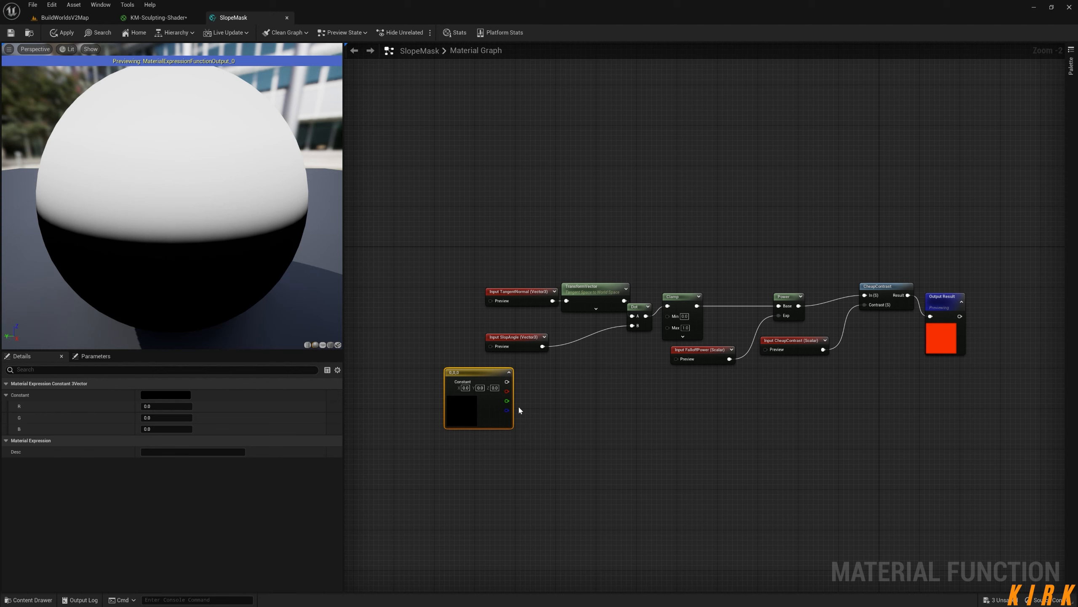
pyautogui.click(520, 348)
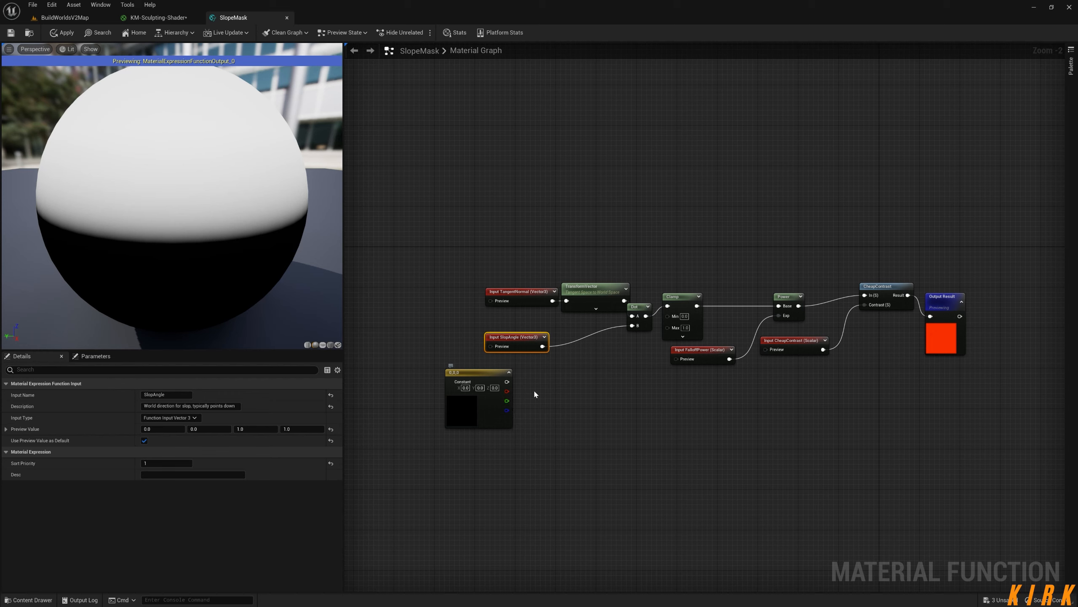
# Check the landscape's axis directions in BuildWorldsV2Map and return to the SlopeMask function graph
pyautogui.click(64, 18)
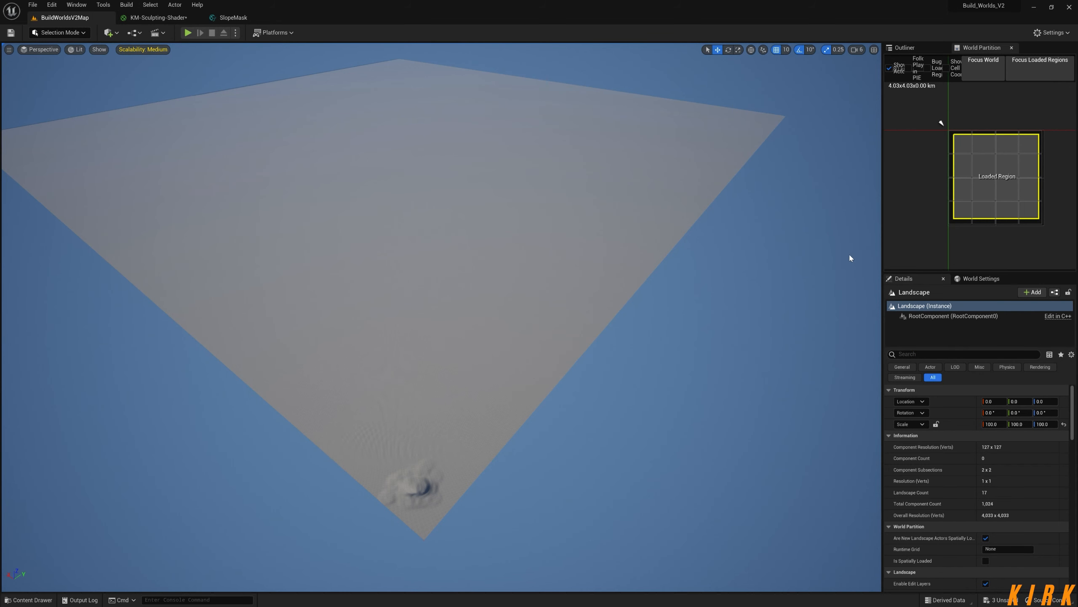
pyautogui.click(917, 47)
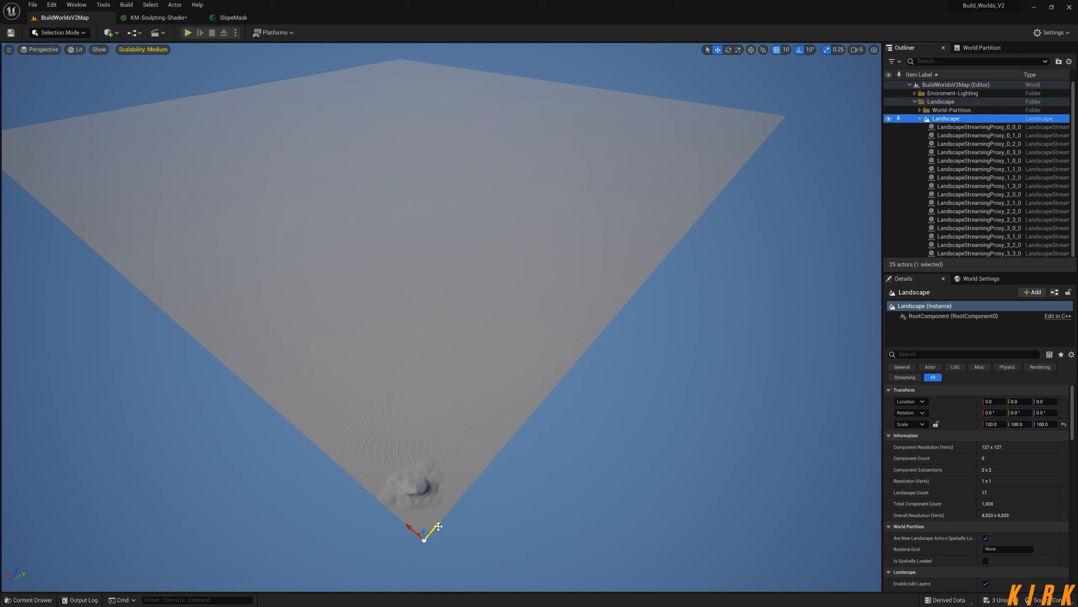
pyautogui.moveTo(437, 533); pyautogui.dragTo(452, 503, button='right')
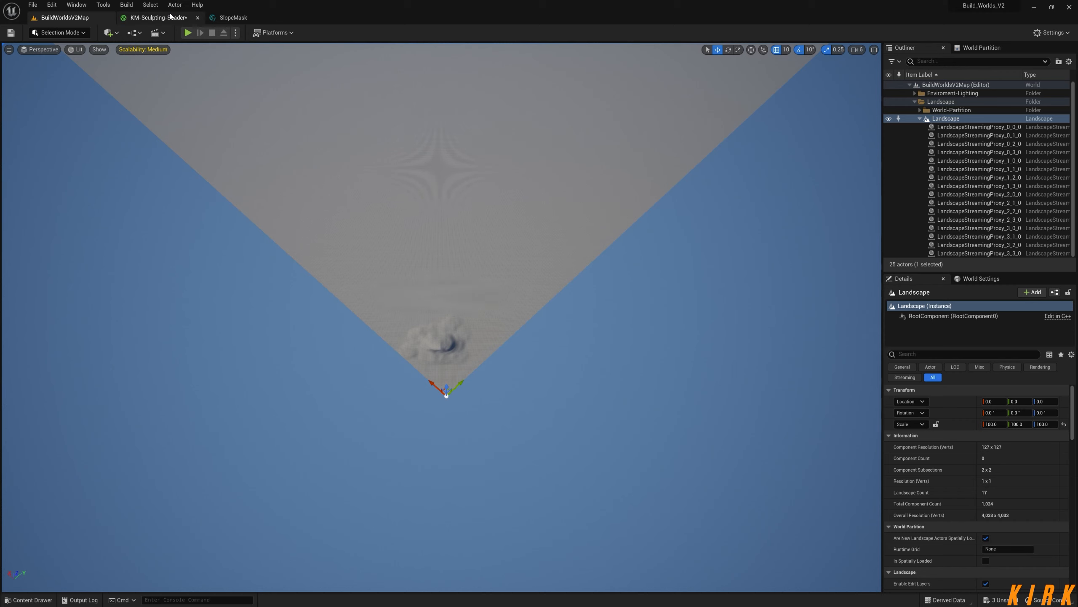
pyautogui.click(238, 19)
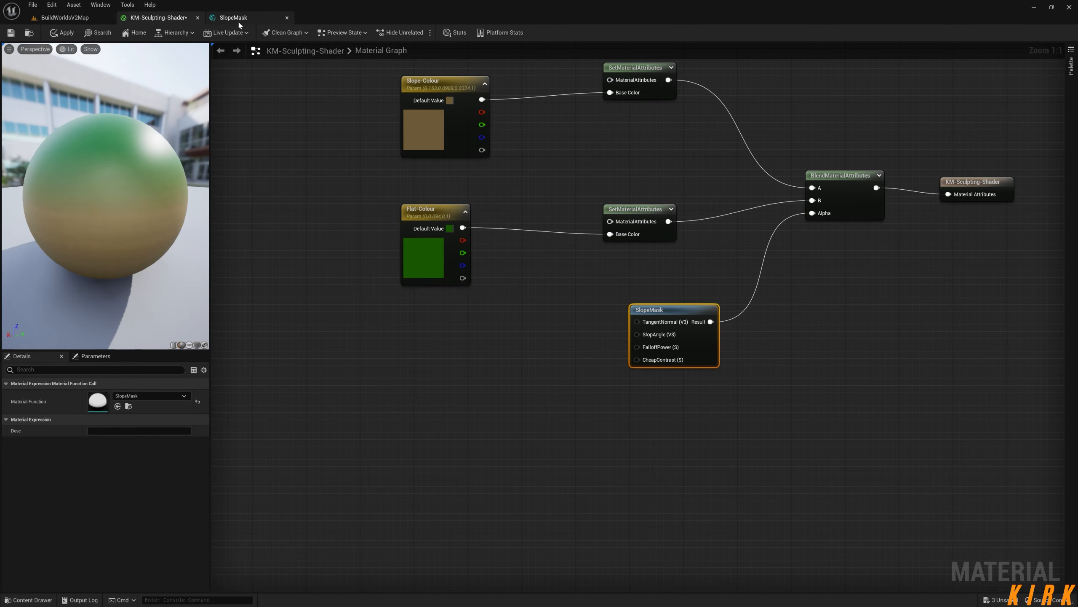
pyautogui.click(239, 19)
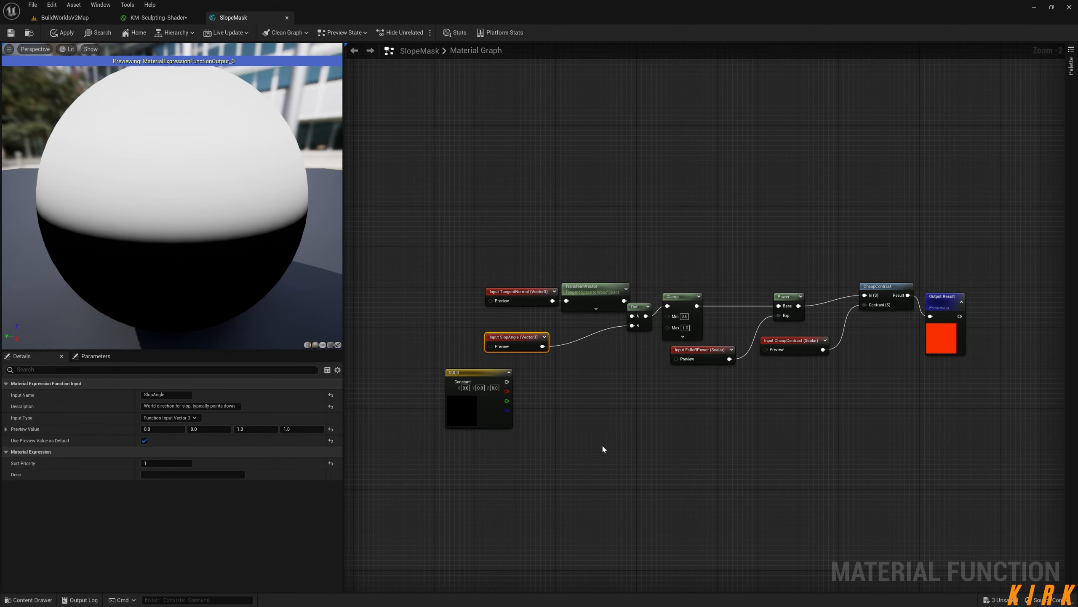
# Compare the Constant3Vector's channels with the preview's axis directions and the SlopAngle input's preview value
pyautogui.click(467, 380)
pyautogui.moveTo(466, 380); pyautogui.dragTo(445, 395)
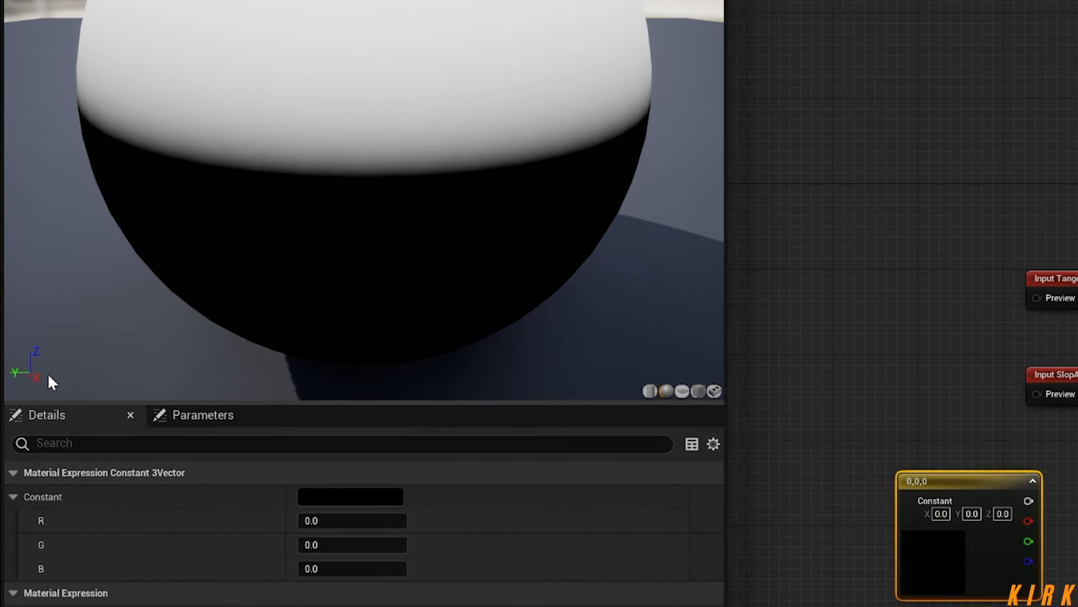
pyautogui.moveTo(48, 374)
pyautogui.mouseDown()
pyautogui.moveTo(60, 348)
pyautogui.moveTo(61, 382)
pyautogui.moveTo(70, 379)
pyautogui.moveTo(53, 375)
pyautogui.moveTo(65, 390)
pyautogui.mouseUp()
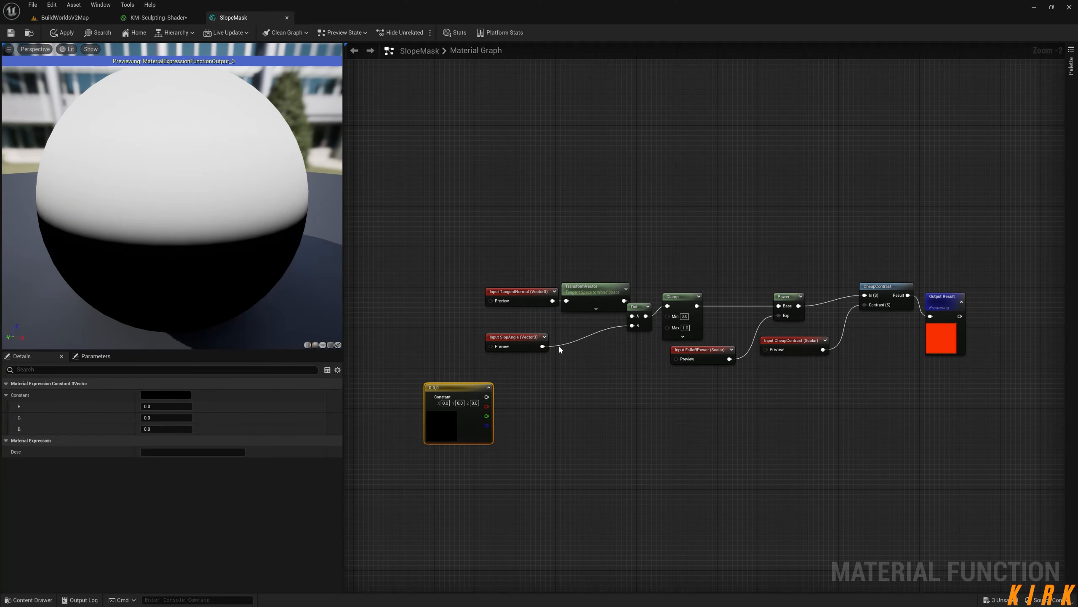
pyautogui.moveTo(463, 393); pyautogui.dragTo(432, 393)
pyautogui.click(512, 346)
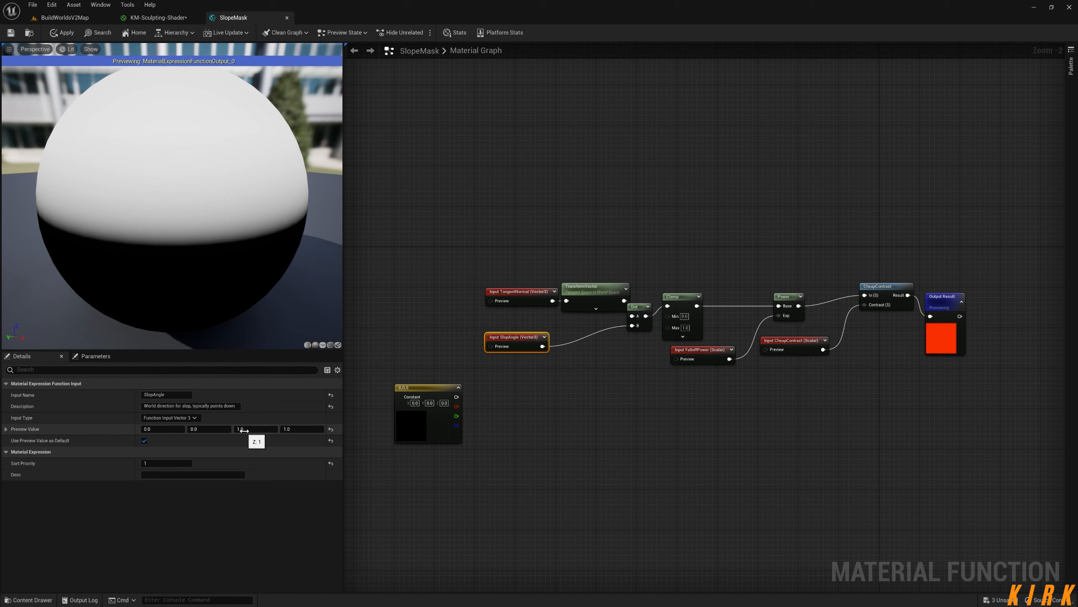
# Delete the Constant3Vector node and close the SlopeMask function without applying its changes
pyautogui.click(441, 393)
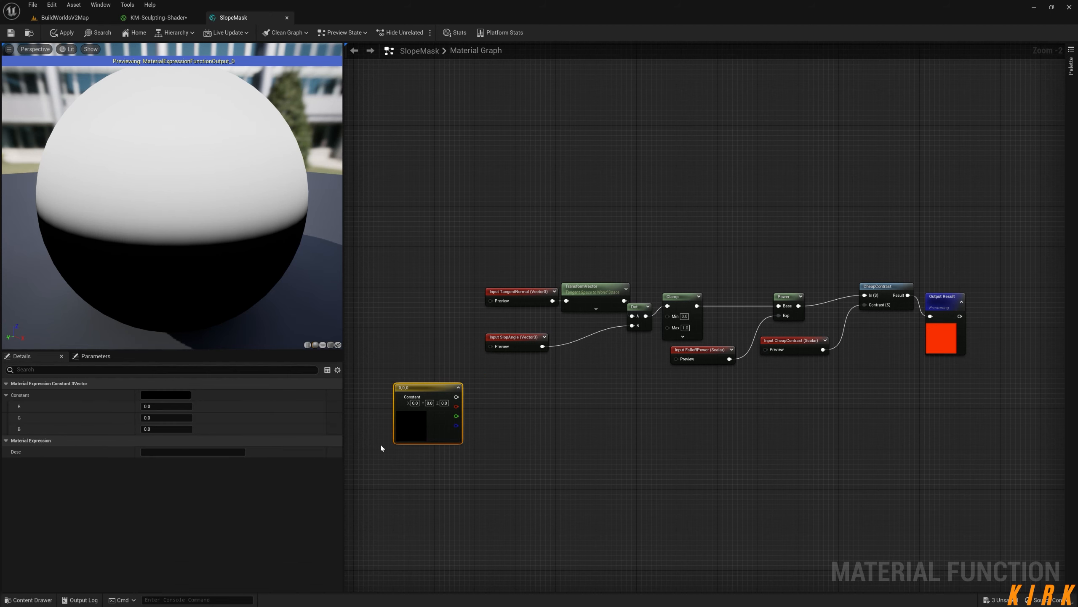
pyautogui.press('Delete')
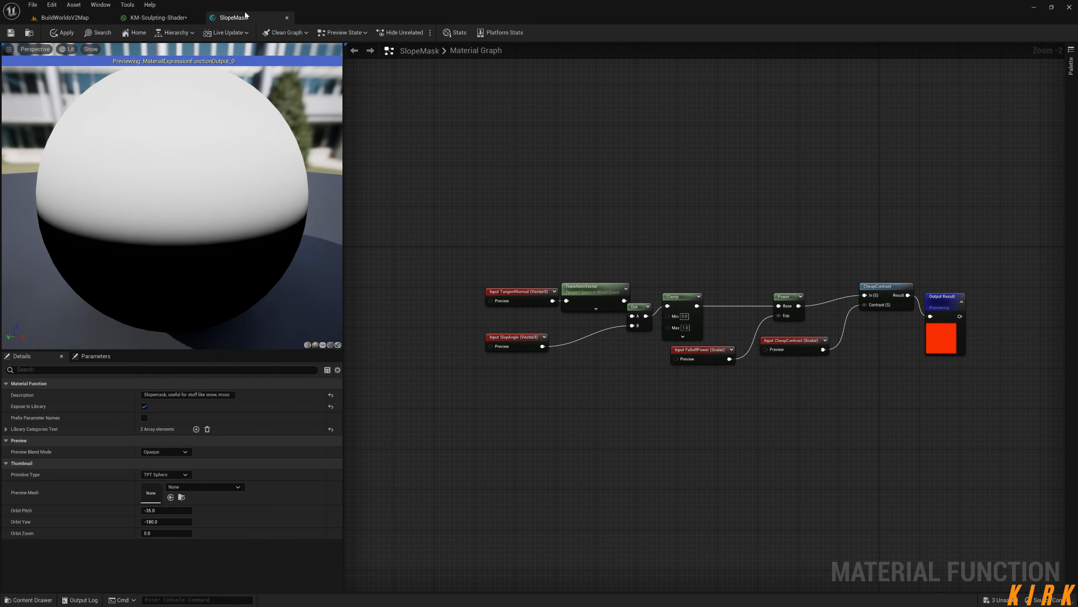
pyautogui.click(287, 19)
pyautogui.click(602, 332)
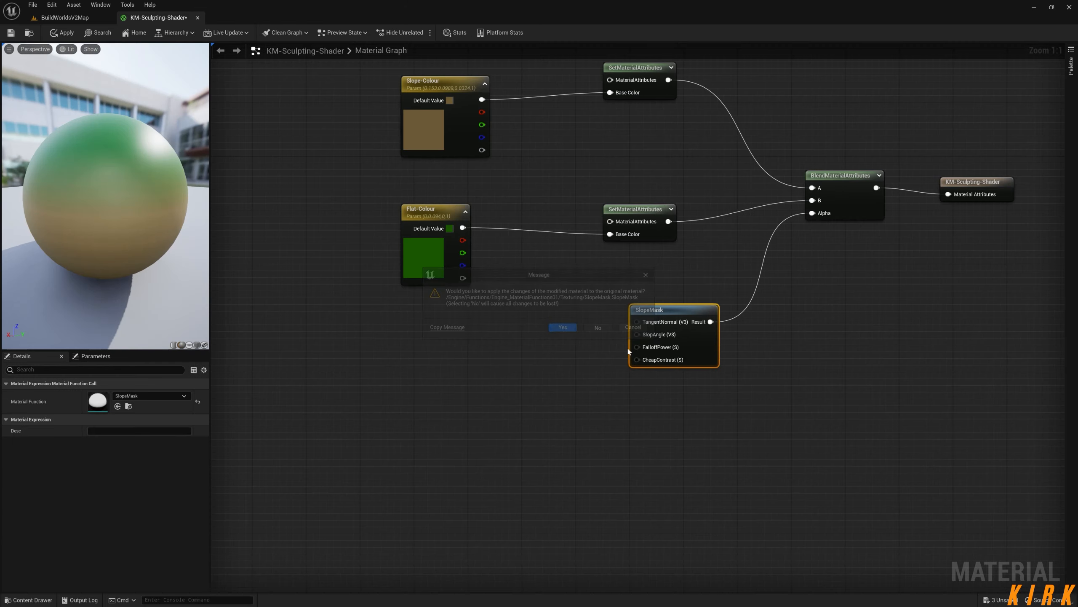
pyautogui.click(536, 304)
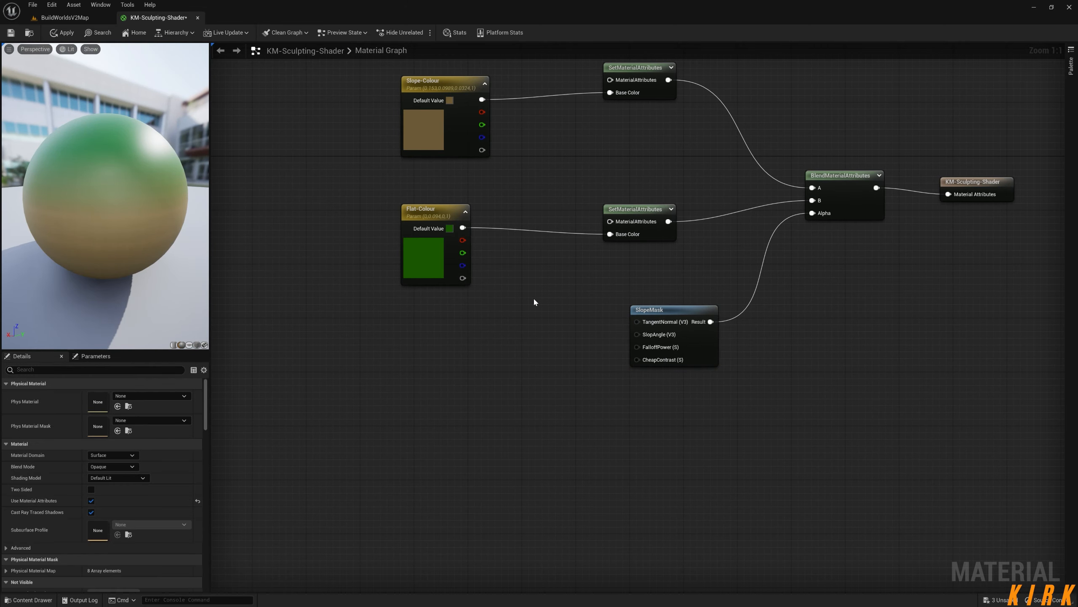
# Add a Constant3Vector node beside the SlopeMask node, collapse its preview and set its Z value to 1
pyautogui.click(533, 297)
pyautogui.moveTo(568, 314); pyautogui.dragTo(526, 289)
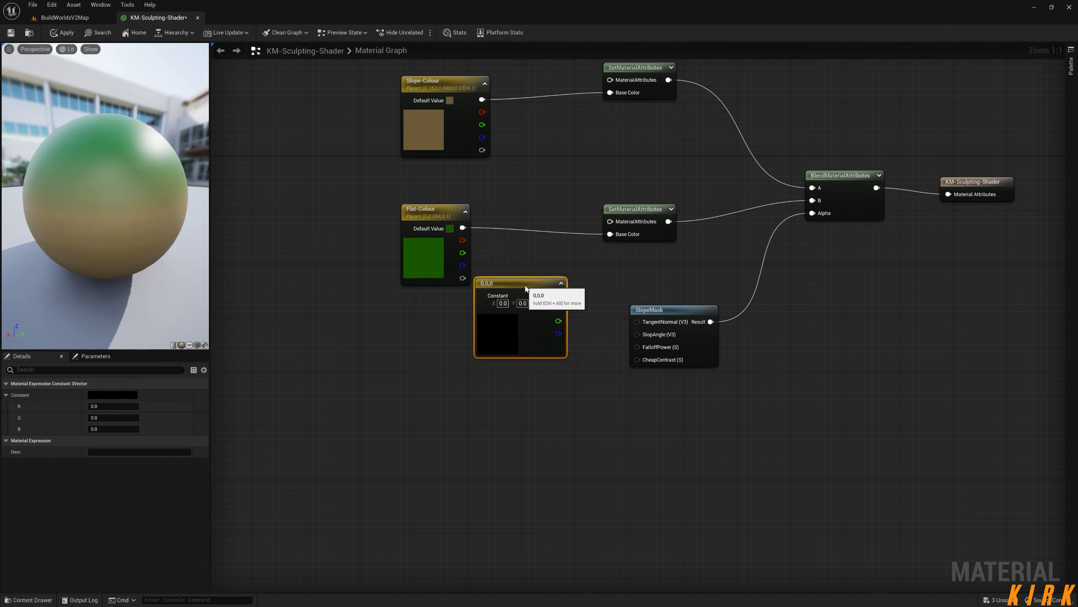
pyautogui.click(561, 283)
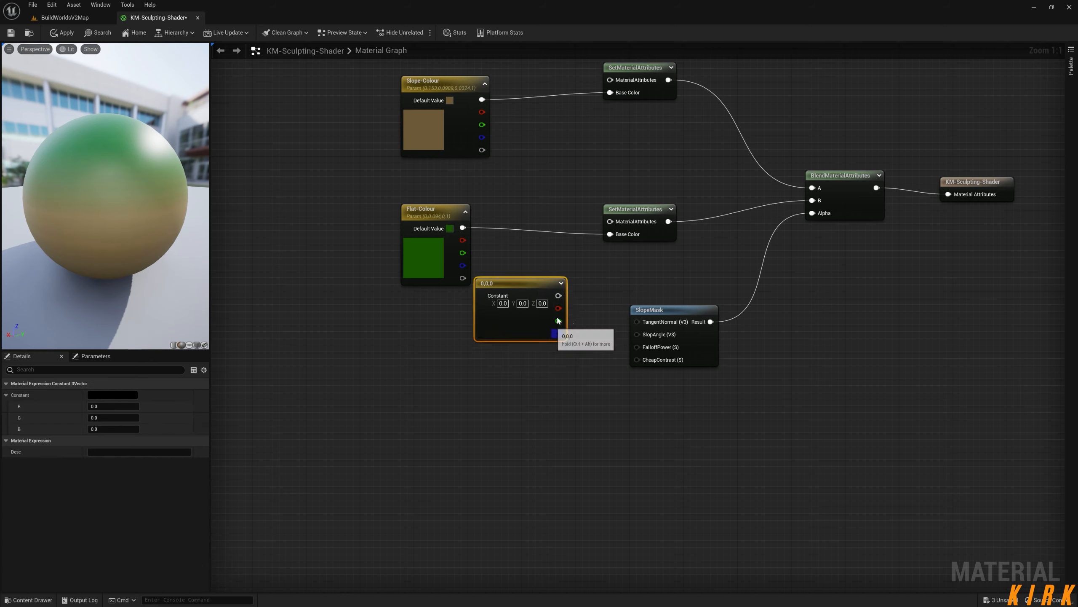
pyautogui.click(542, 303)
pyautogui.write('1')
pyautogui.press('Return')
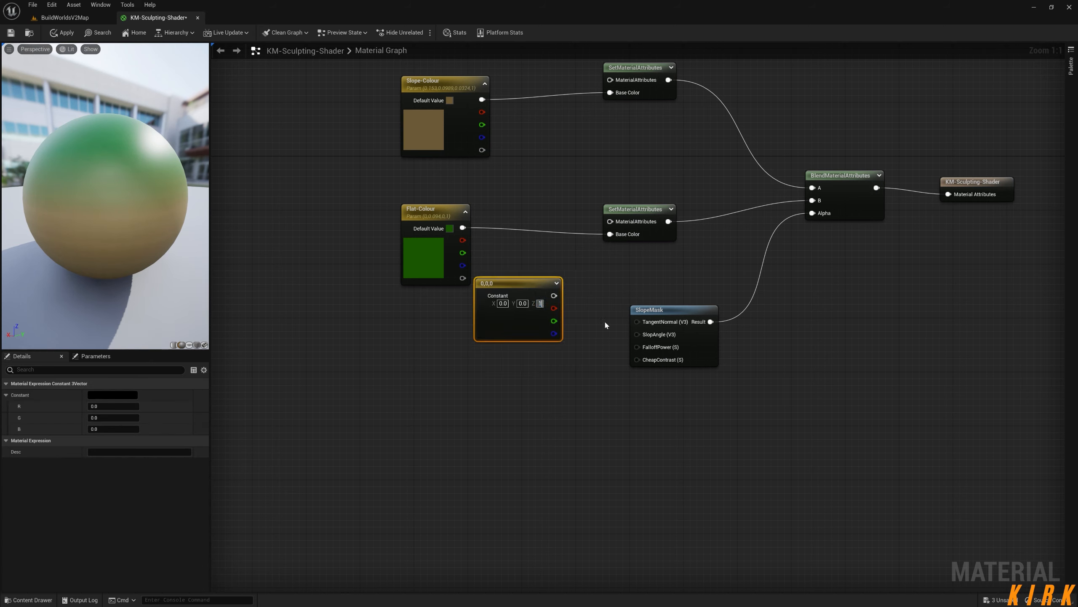
pyautogui.click(590, 315)
# Connect the 0,0,1 constant to SlopeMask's SlopAngle input and align both nodes below the Flat-Colour row
pyautogui.moveTo(558, 295); pyautogui.dragTo(603, 292)
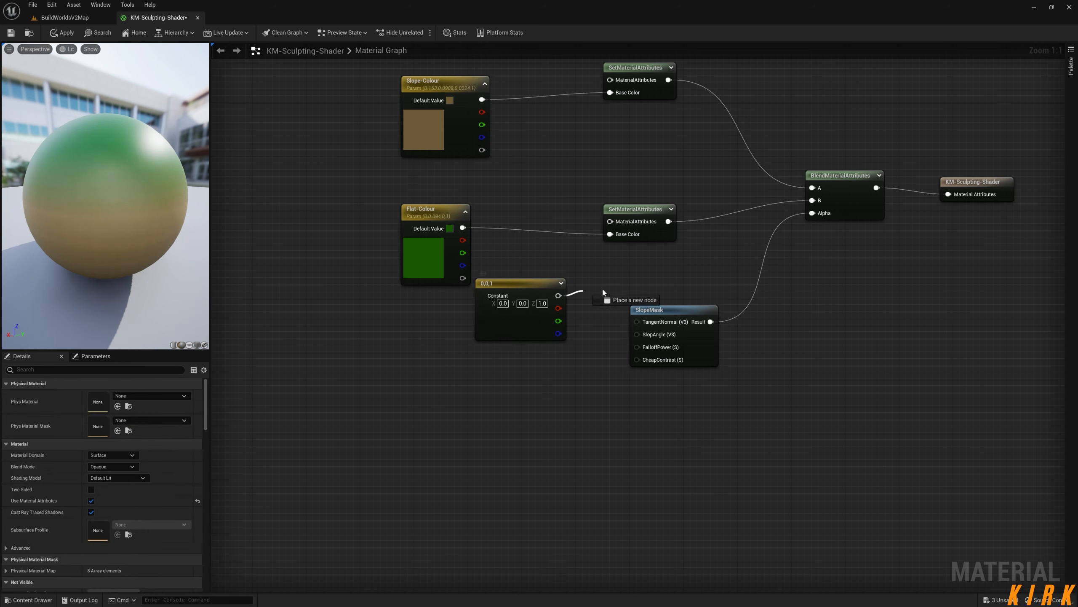
pyautogui.moveTo(642, 337); pyautogui.dragTo(640, 335)
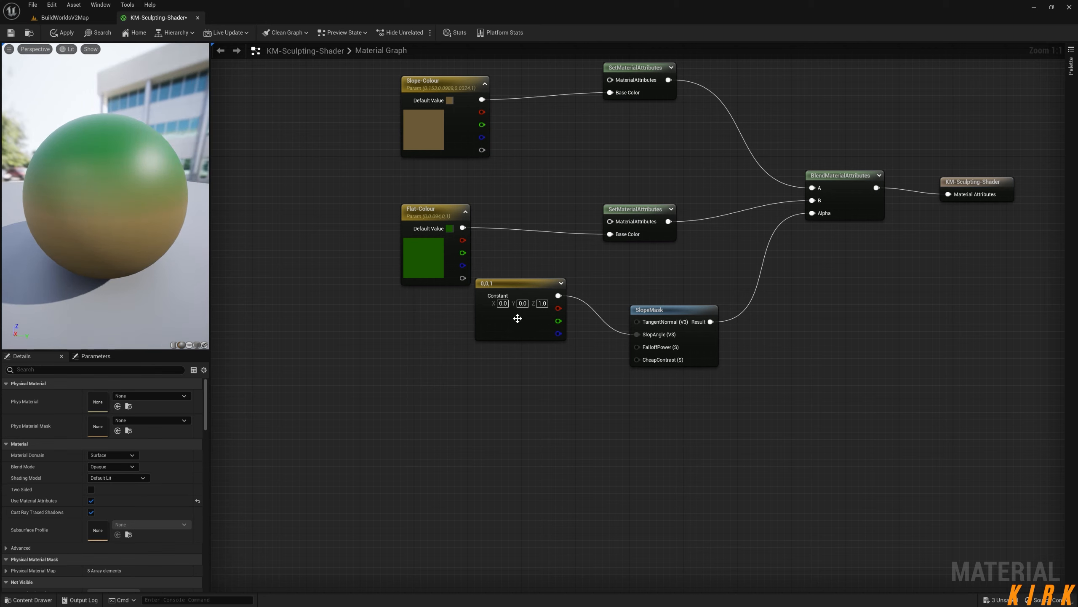
pyautogui.moveTo(515, 281); pyautogui.dragTo(474, 308)
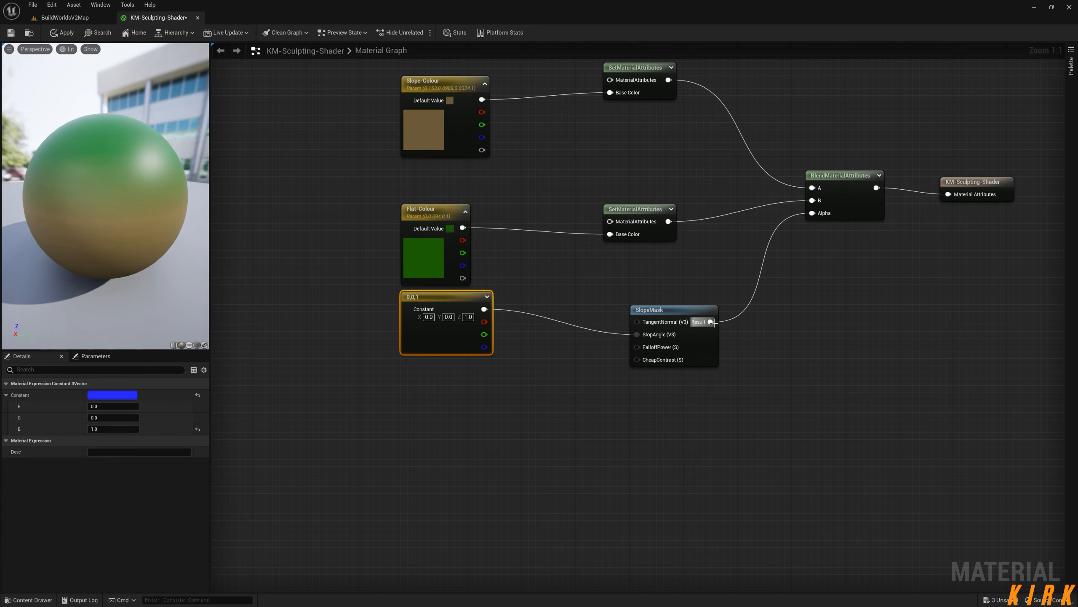
pyautogui.moveTo(686, 313); pyautogui.dragTo(622, 287)
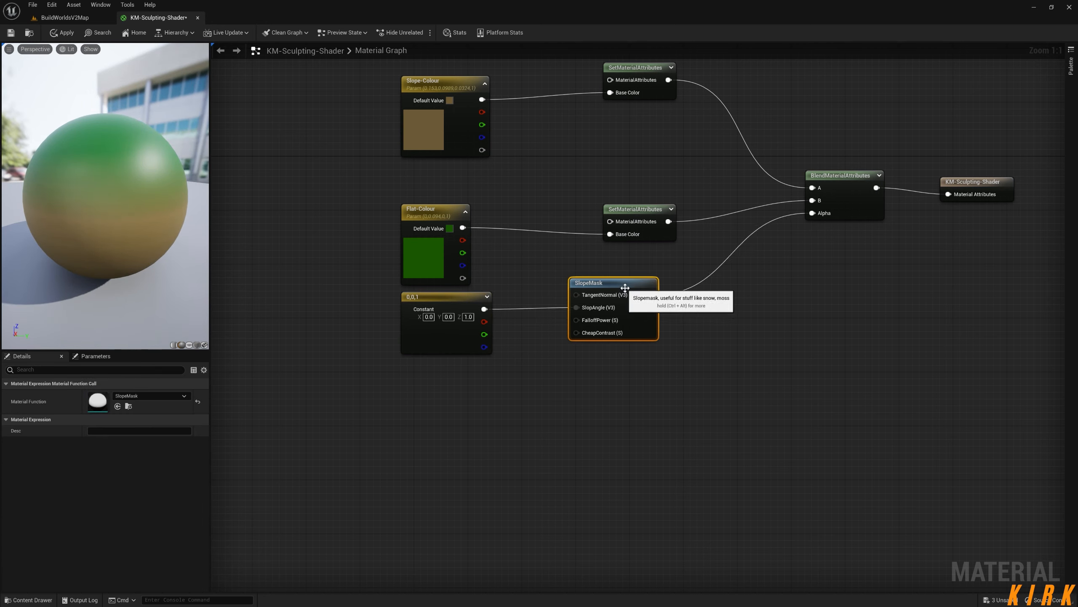
pyautogui.moveTo(152, 223); pyautogui.dragTo(155, 244)
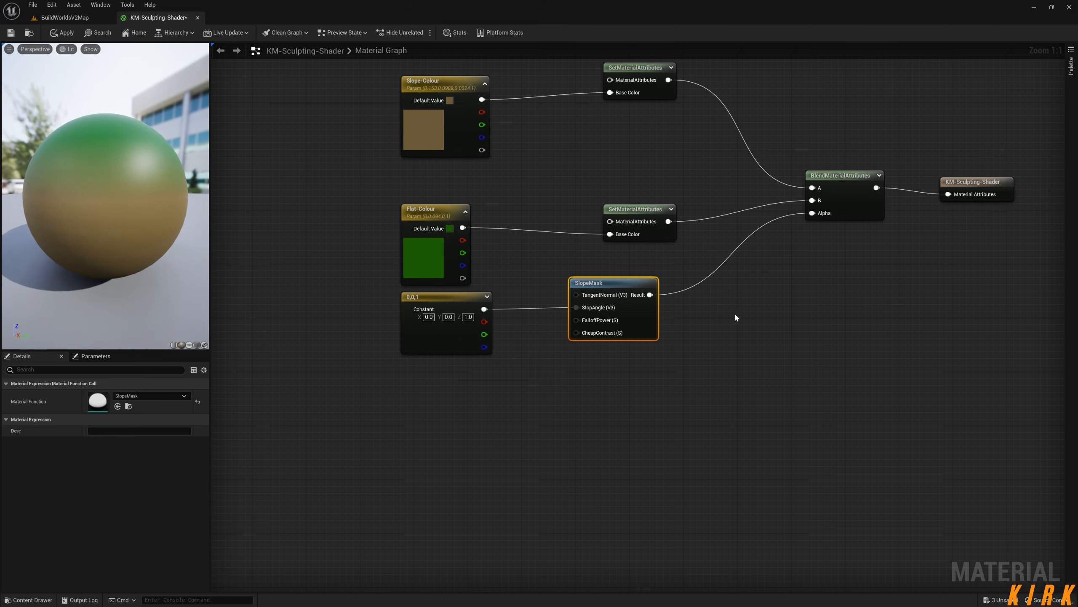
pyautogui.moveTo(619, 289); pyautogui.dragTo(680, 289)
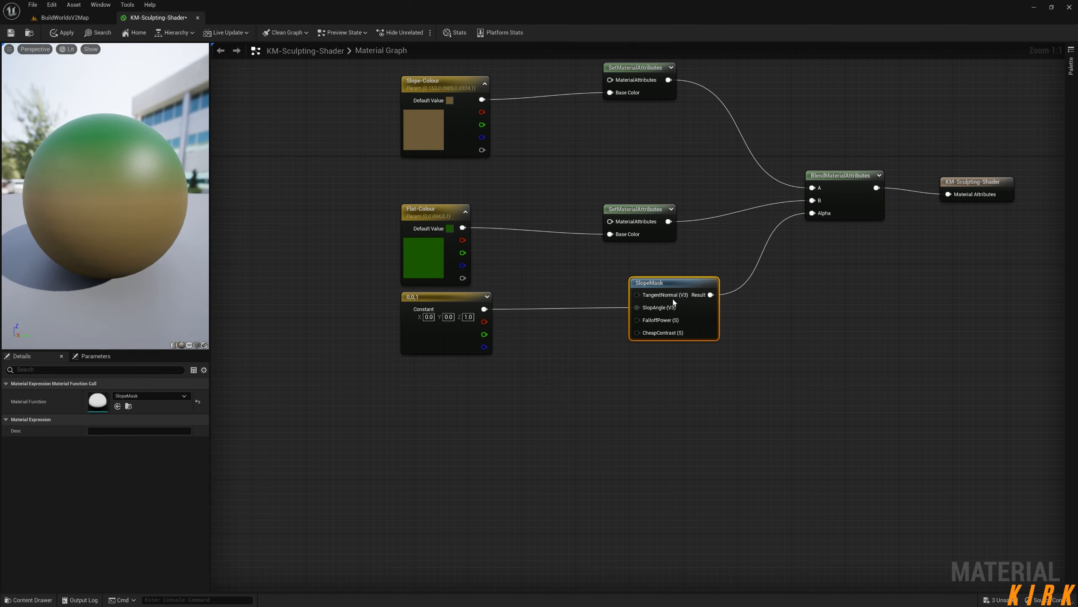
# Promote SlopeMask's FalloffPower input to a parameter named FalloffPower and place it between the constant and SlopeMask
pyautogui.rightClick(650, 323)
pyautogui.click(694, 374)
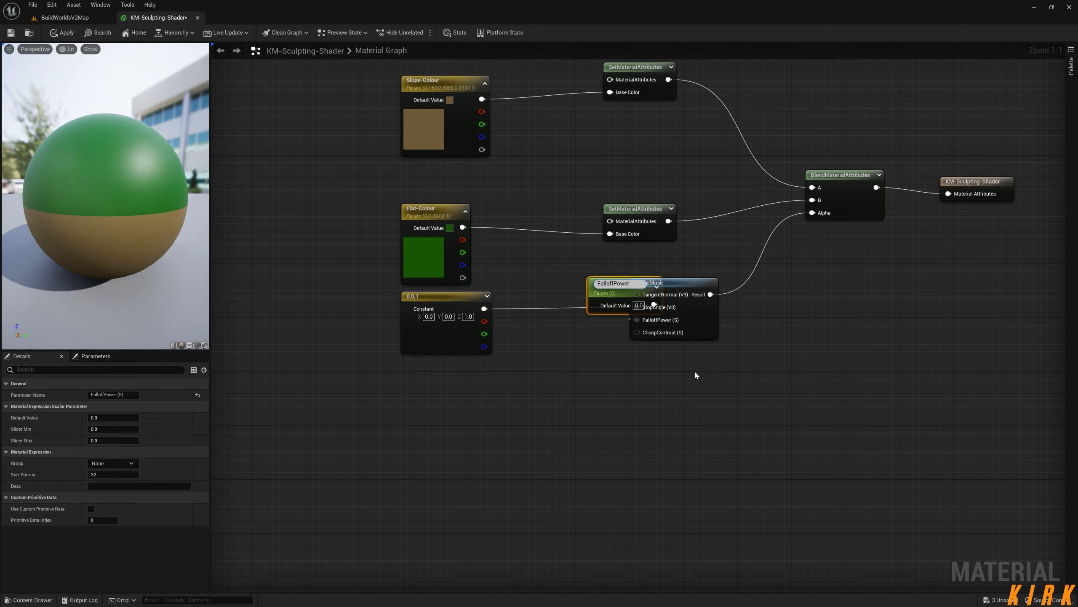
pyautogui.press('Return')
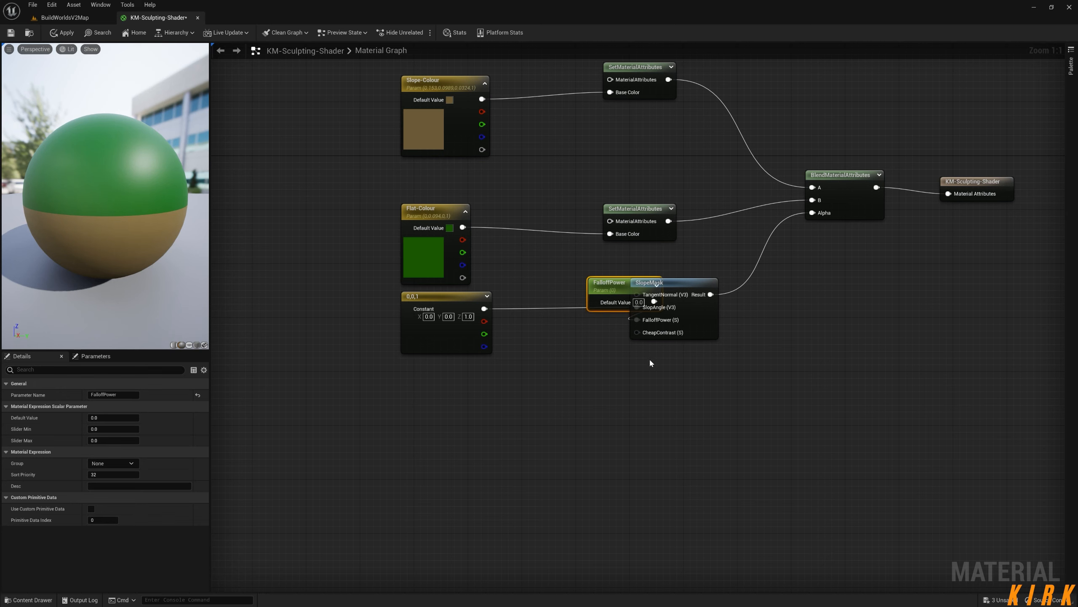
pyautogui.moveTo(624, 285); pyautogui.dragTo(544, 325)
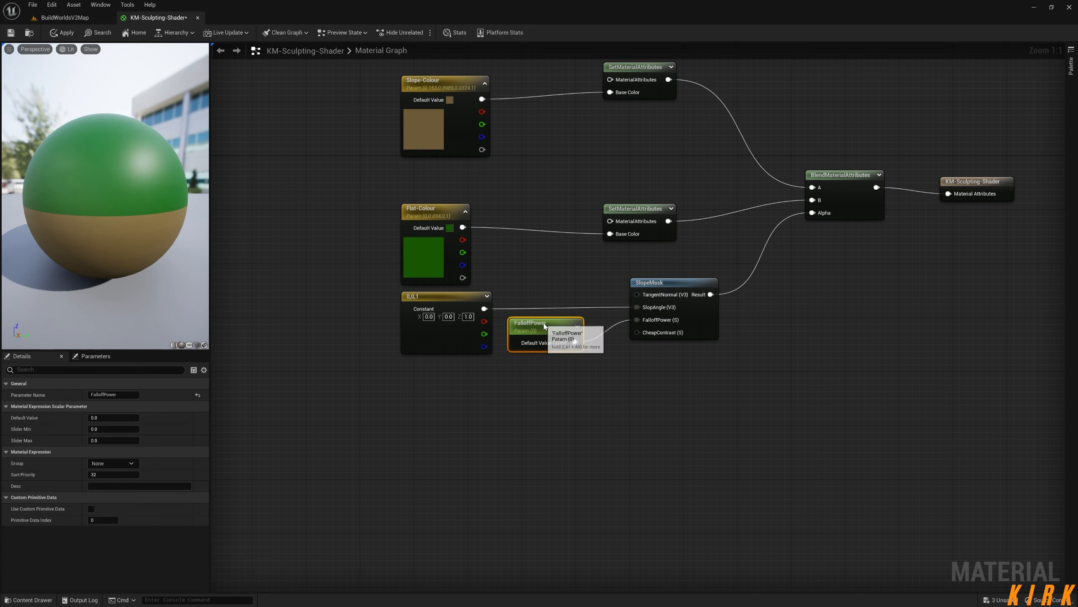
# Promote SlopeMask's CheapContrast input to a parameter named CheapContrast and place it directly below the FalloffPower node
pyautogui.rightClick(660, 335)
pyautogui.click(637, 351)
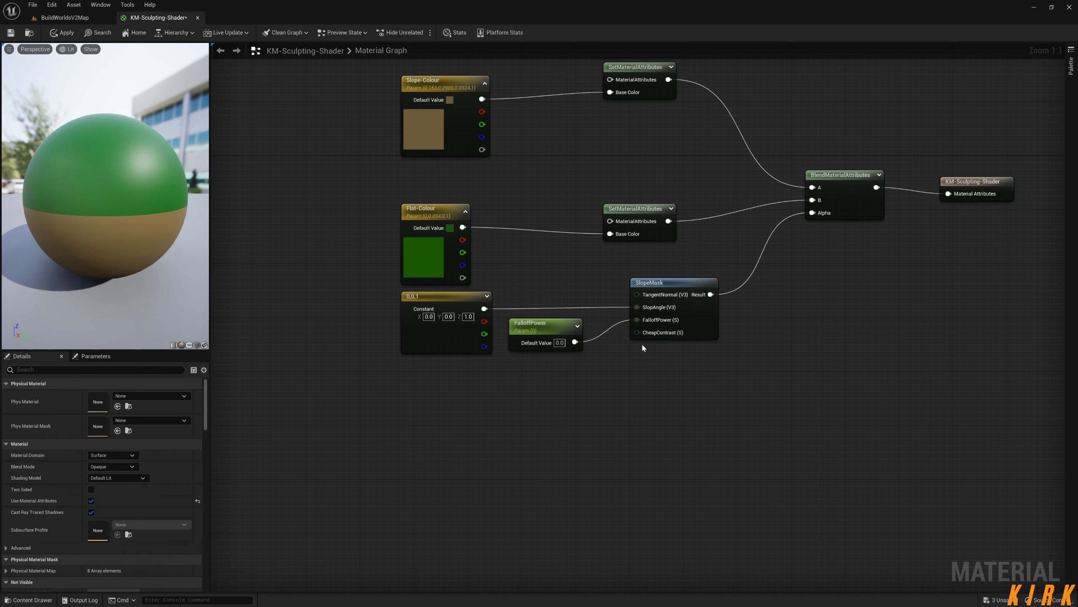
pyautogui.rightClick(660, 334)
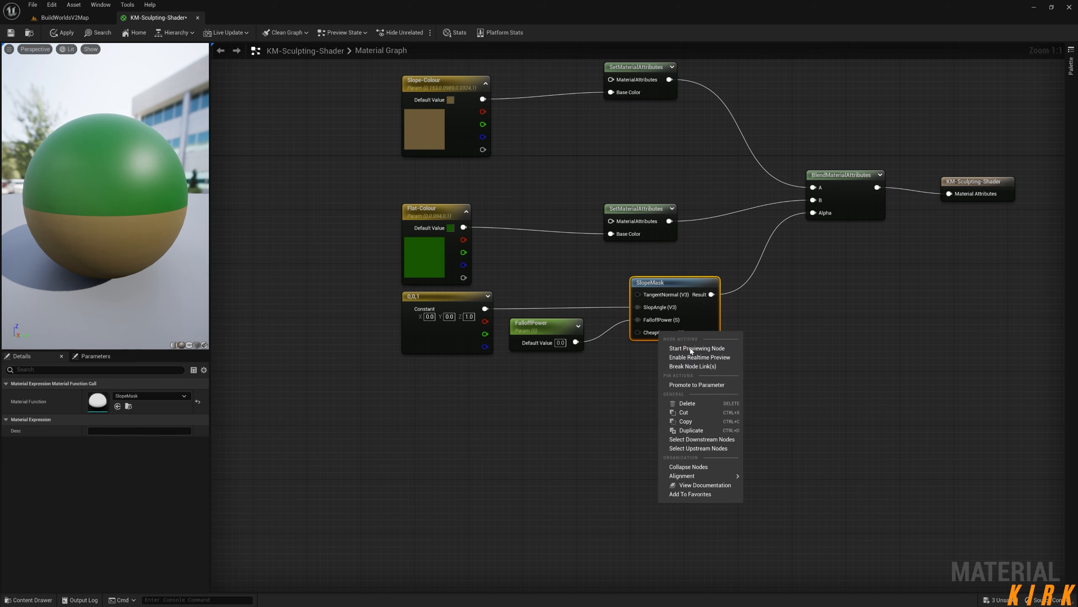
pyautogui.click(695, 385)
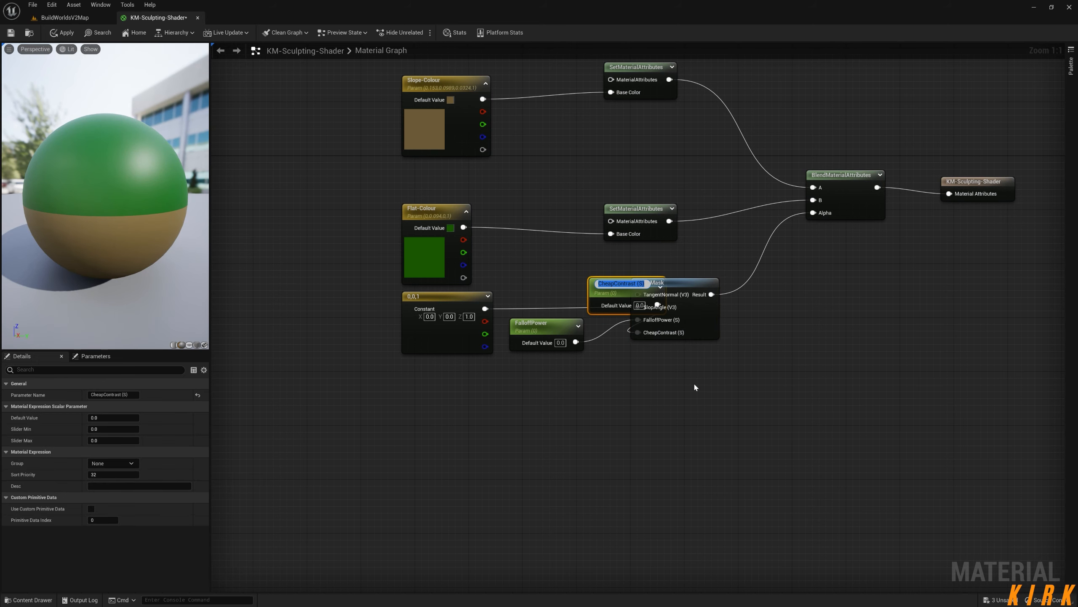
pyautogui.press('End')
pyautogui.press('BackSpace')
pyautogui.press('BackSpace')
pyautogui.press('BackSpace')
pyautogui.press('BackSpace')
pyautogui.press('Return')
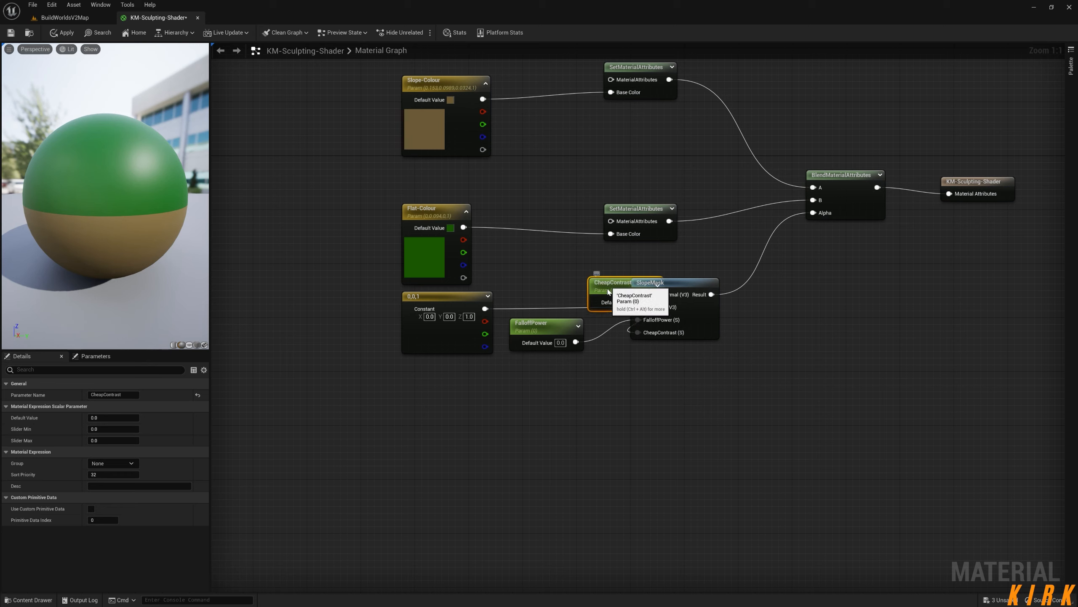
pyautogui.moveTo(609, 284); pyautogui.dragTo(531, 365)
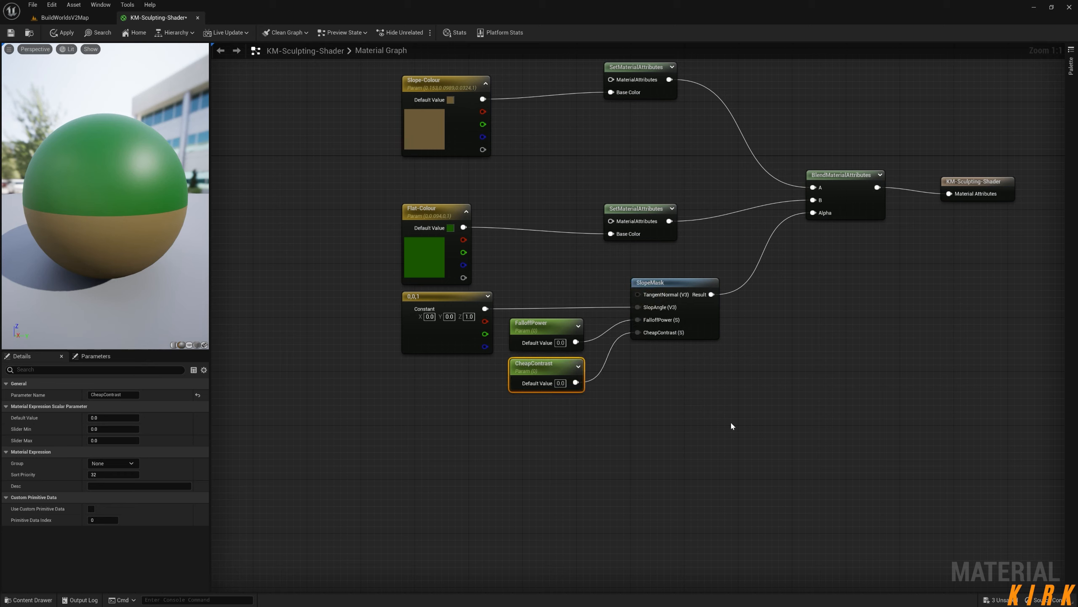
# Disconnect the FalloffPower and CheapContrast parameters from SlopeMask and reconnect only FalloffPower to compare the blend on the preview sphere
pyautogui.moveTo(140, 247); pyautogui.dragTo(121, 230)
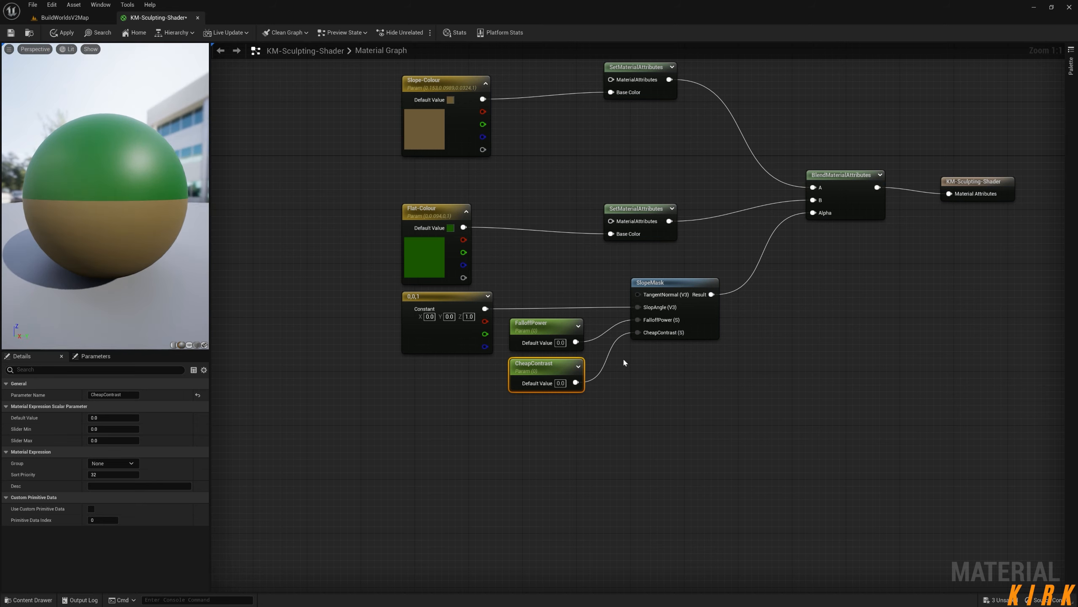
pyautogui.keyDown('alt'); pyautogui.click(638, 319); pyautogui.keyUp('alt')
pyautogui.keyDown('alt'); pyautogui.click(638, 332); pyautogui.keyUp('alt')
pyautogui.moveTo(140, 247); pyautogui.dragTo(112, 262)
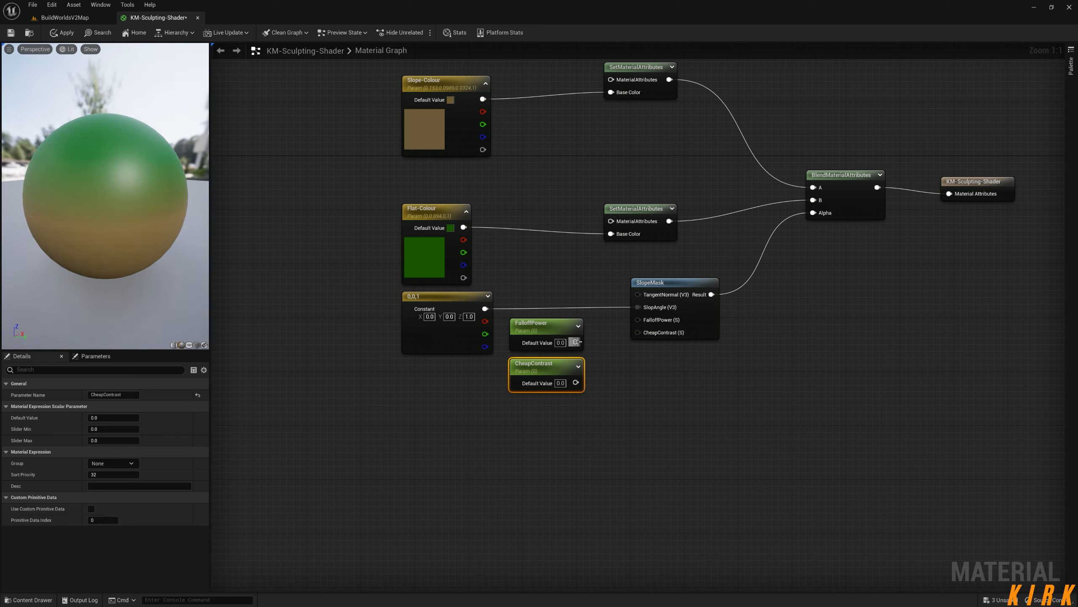
pyautogui.moveTo(576, 342); pyautogui.dragTo(638, 319)
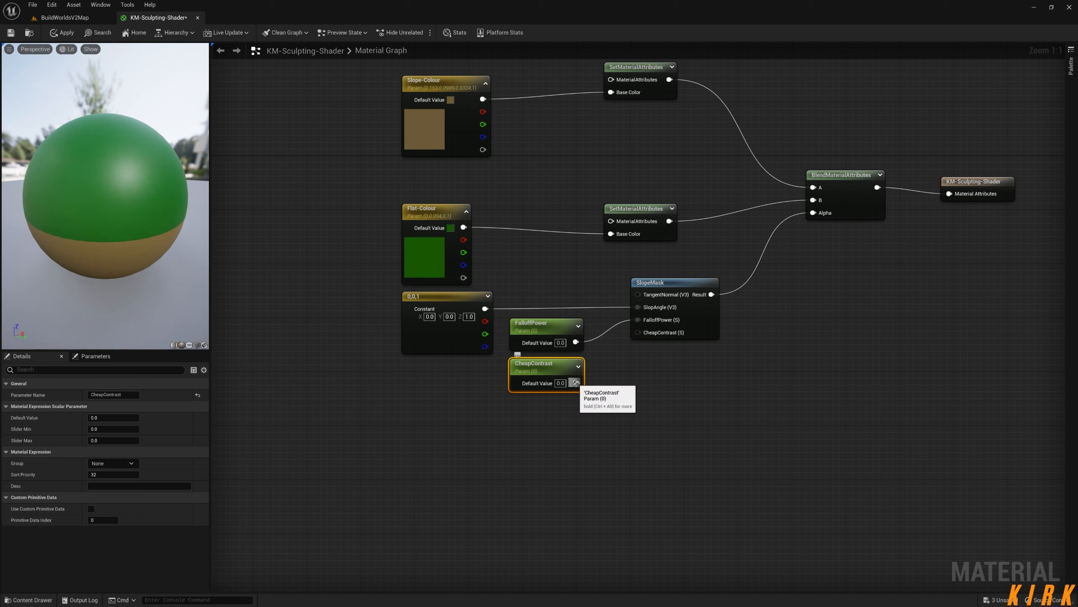
pyautogui.moveTo(183, 252); pyautogui.dragTo(186, 223)
# Set the CheapContrast parameter's default value to 1
pyautogui.moveTo(102, 418); pyautogui.dragTo(185, 418)
pyautogui.click(109, 418)
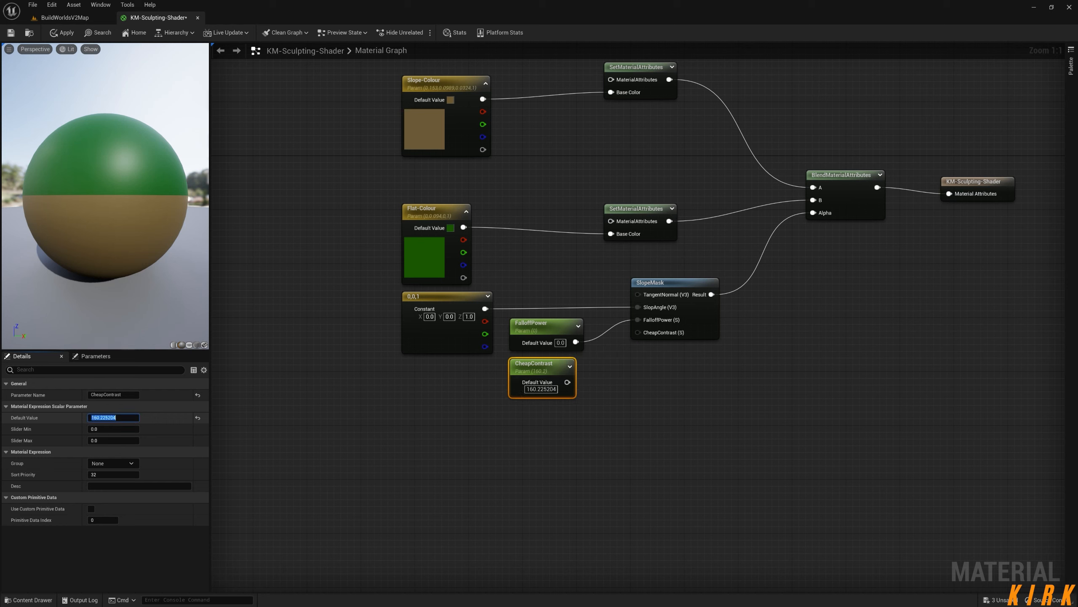
pyautogui.write('-5')
pyautogui.press('Return')
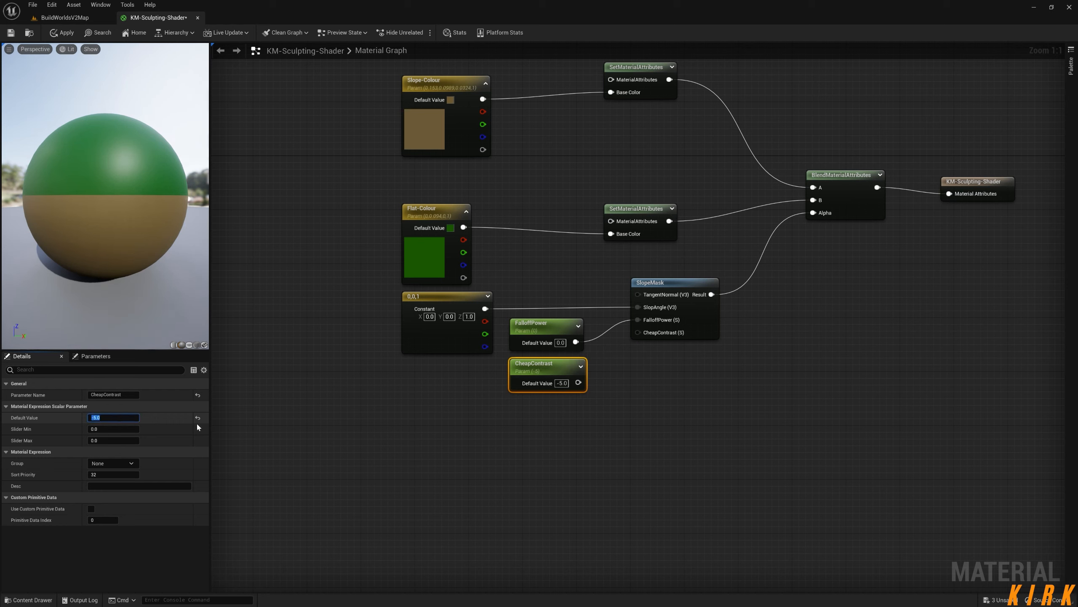
pyautogui.write('1')
pyautogui.press('Return')
pyautogui.click(544, 447)
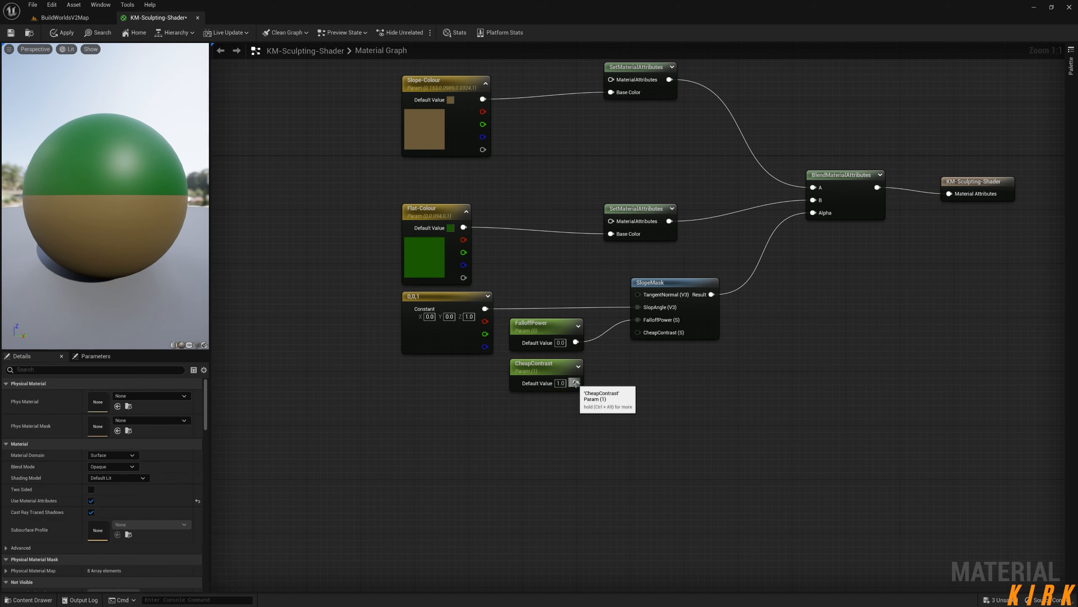
pyautogui.moveTo(576, 383); pyautogui.dragTo(633, 393)
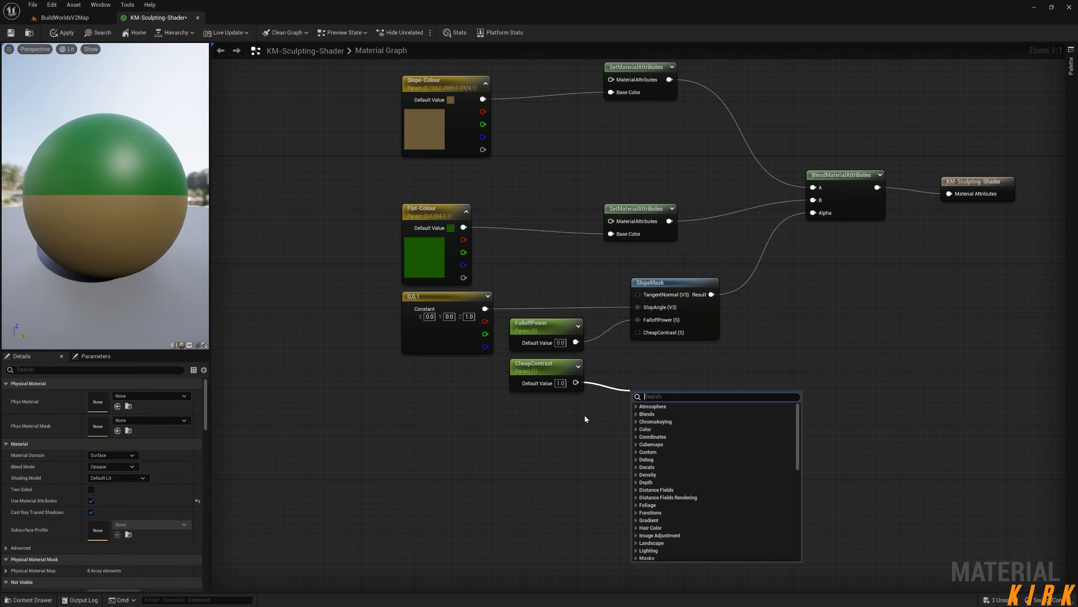
pyautogui.click(584, 416)
pyautogui.click(551, 369)
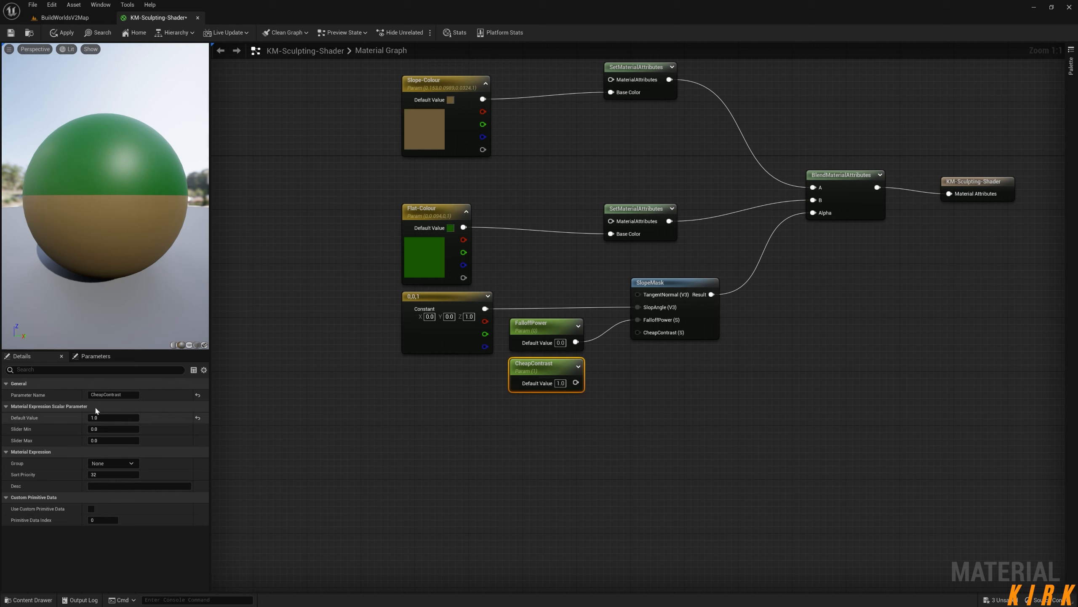
pyautogui.moveTo(576, 383); pyautogui.dragTo(621, 400)
# Set the FalloffPower parameter's default value to 1 and check the blend on the preview sphere
pyautogui.click(523, 338)
pyautogui.moveTo(102, 417)
pyautogui.mouseDown()
pyautogui.moveTo(123, 418)
pyautogui.moveTo(105, 418)
pyautogui.mouseUp()
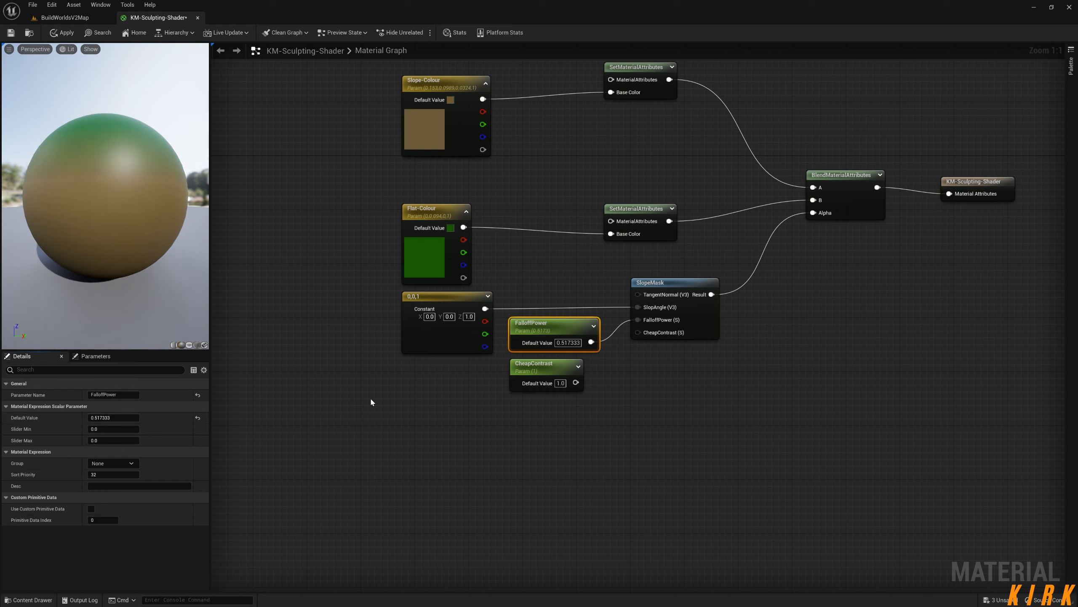
pyautogui.moveTo(127, 418); pyautogui.dragTo(106, 418)
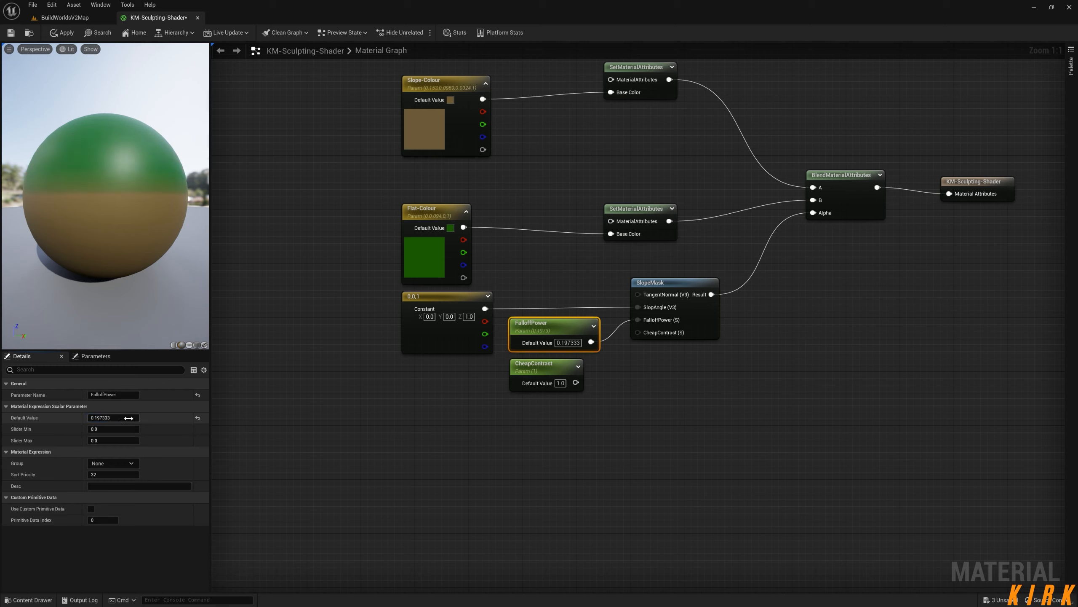
pyautogui.moveTo(145, 267)
pyautogui.mouseDown()
pyautogui.moveTo(117, 272)
pyautogui.moveTo(131, 271)
pyautogui.mouseUp()
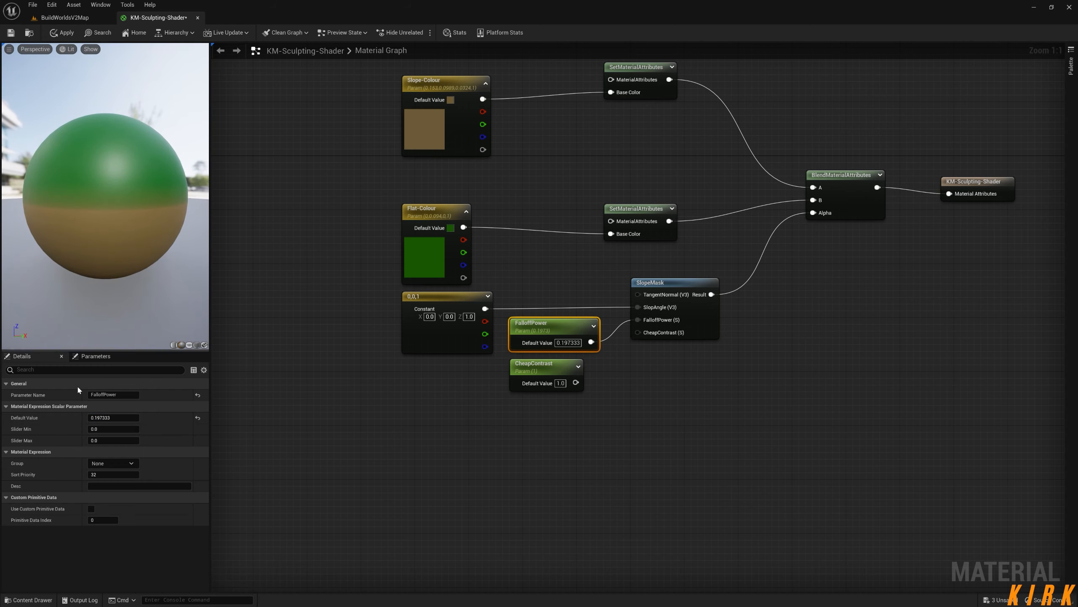
pyautogui.click(117, 416)
pyautogui.press('Return')
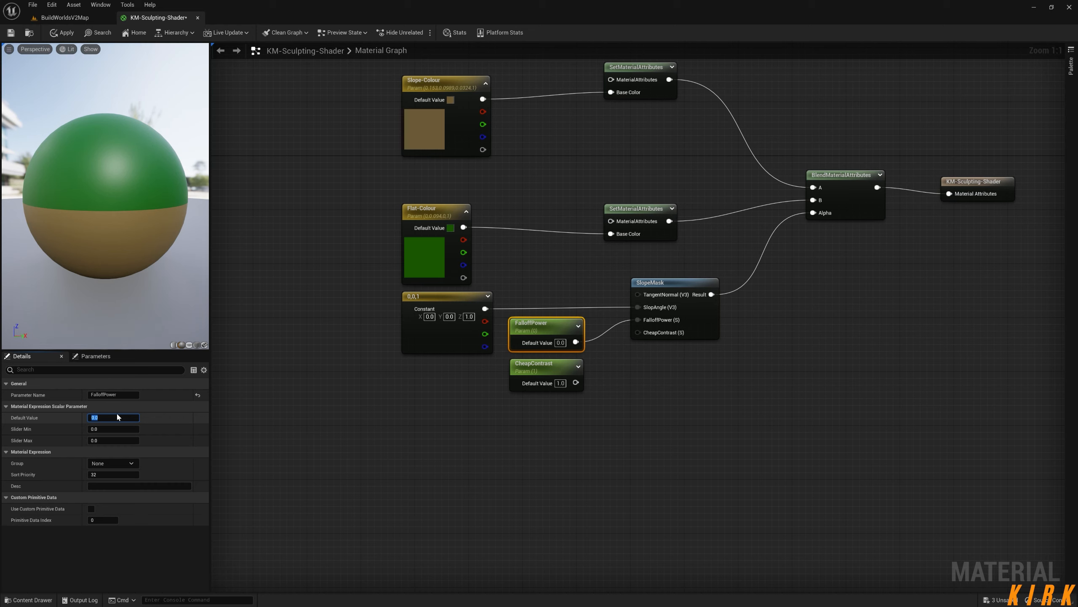
pyautogui.press('Return')
pyautogui.moveTo(105, 190); pyautogui.dragTo(99, 214)
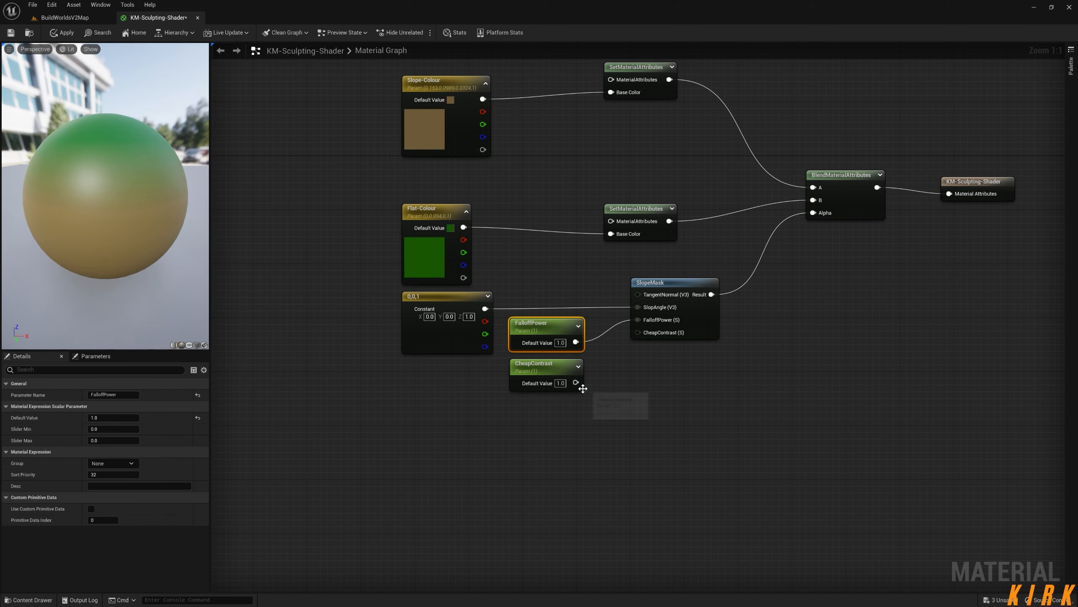
# Connect the CheapContrast parameter to SlopeMask's CheapContrast input, apply the material changes and close the material editor
pyautogui.moveTo(576, 383); pyautogui.dragTo(638, 340)
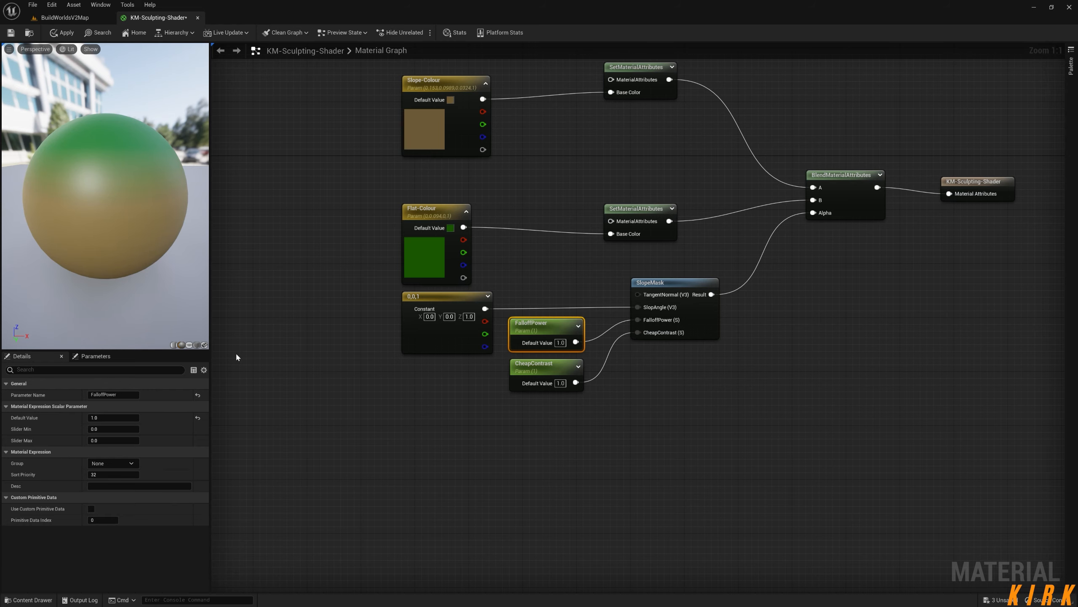
pyautogui.moveTo(895, 356); pyautogui.dragTo(806, 409, button='right')
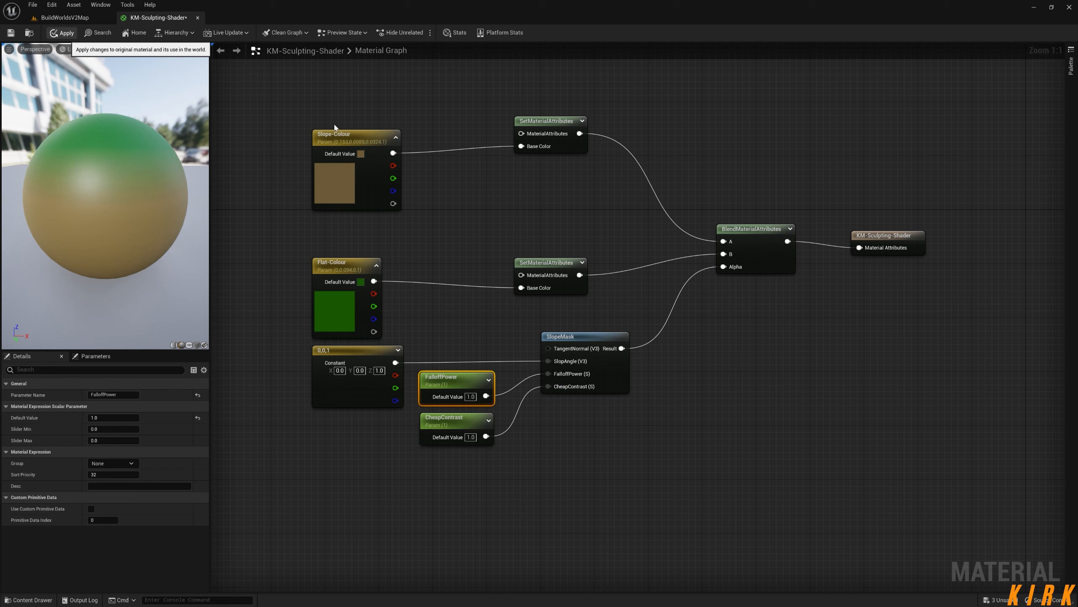
pyautogui.click(198, 18)
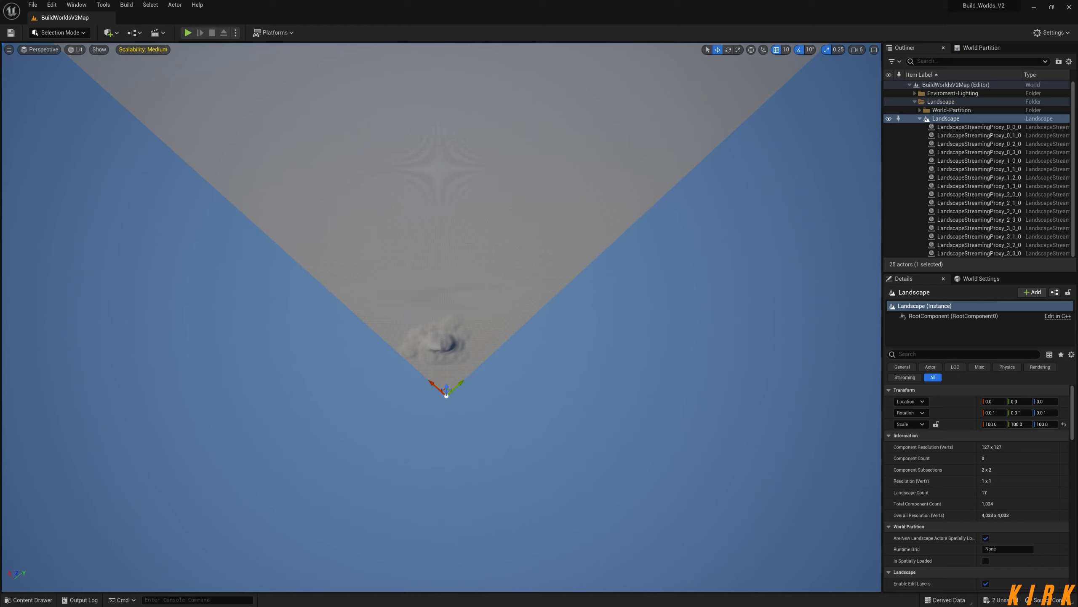
# Save the unsaved KM-Sculpting-Shader and KM-Sculpting-Shader_Inst assets
pyautogui.moveTo(442, 316); pyautogui.dragTo(467, 243, button='right')
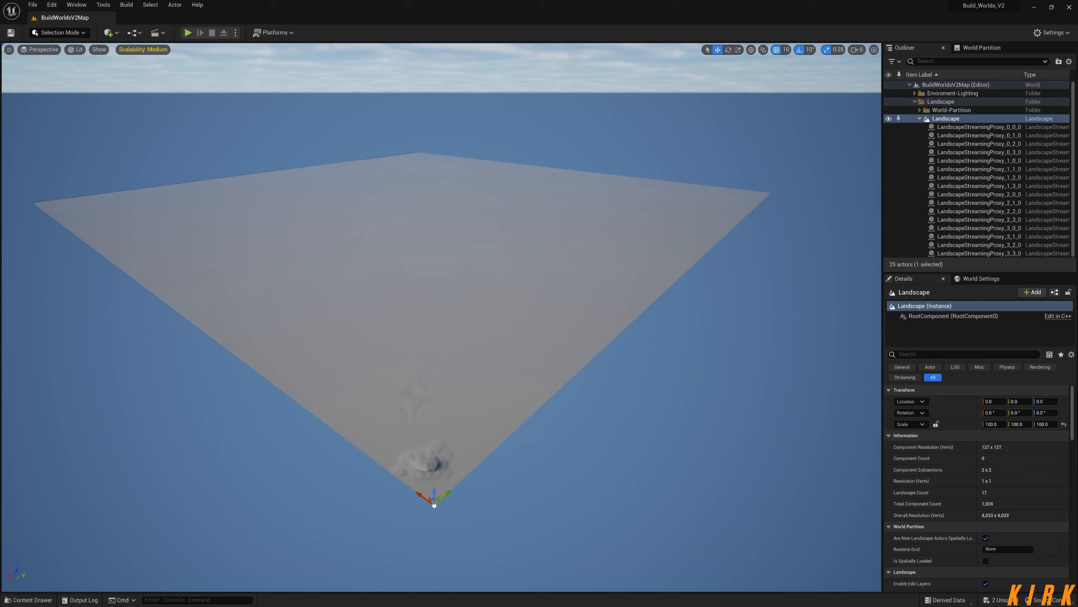
pyautogui.click(1004, 601)
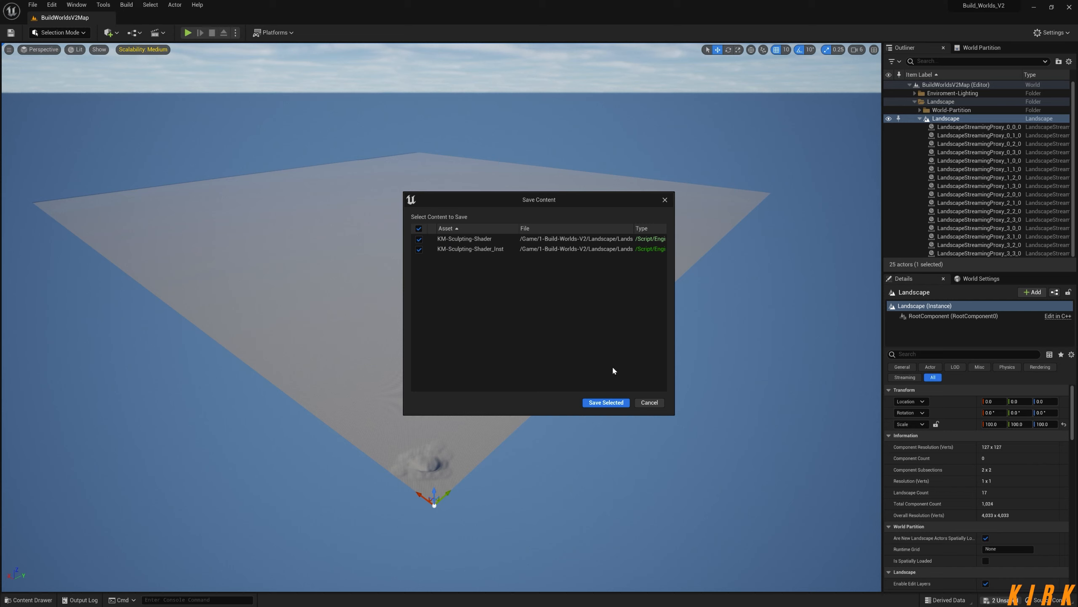
pyautogui.click(603, 402)
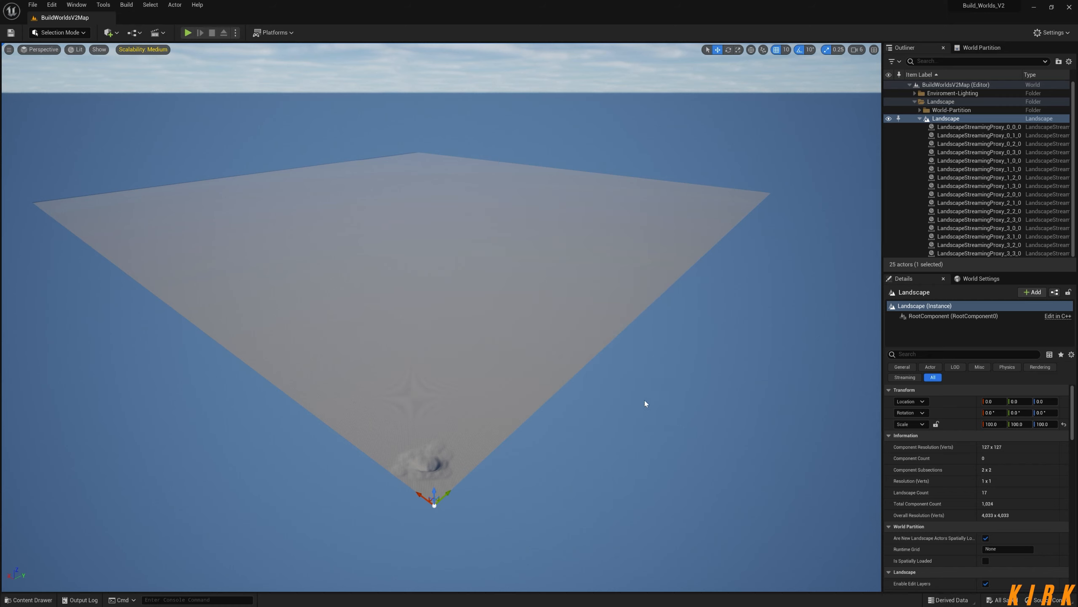
# Examine the terrain and the Landscape actor's details down to its Landscape Material setting
pyautogui.moveTo(612, 297); pyautogui.dragTo(584, 313, button='right')
pyautogui.press('w')
pyautogui.press('w')
pyautogui.press('s')
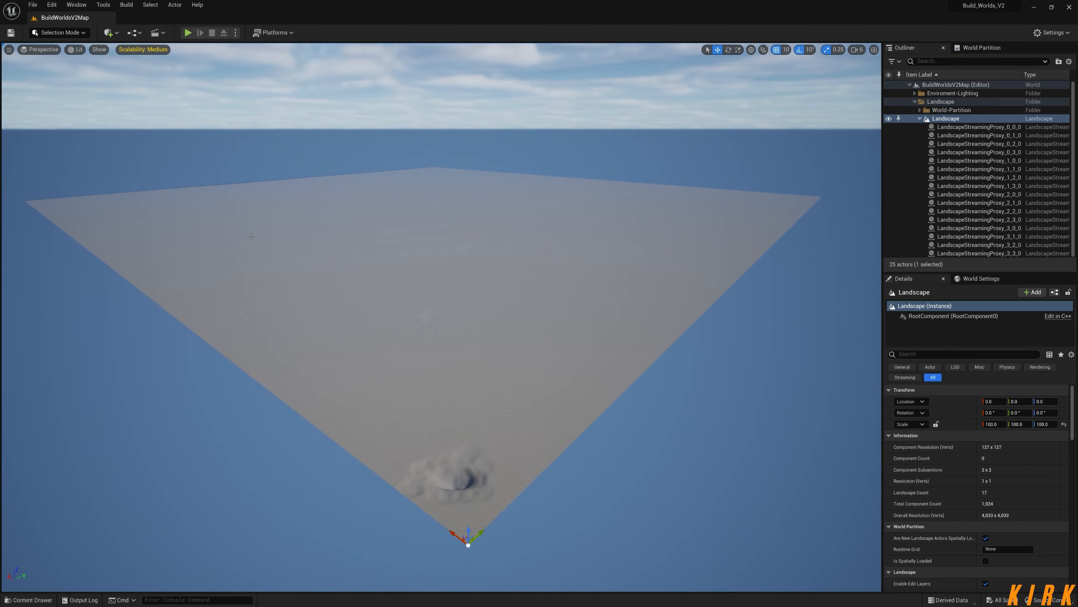
pyautogui.click(953, 118)
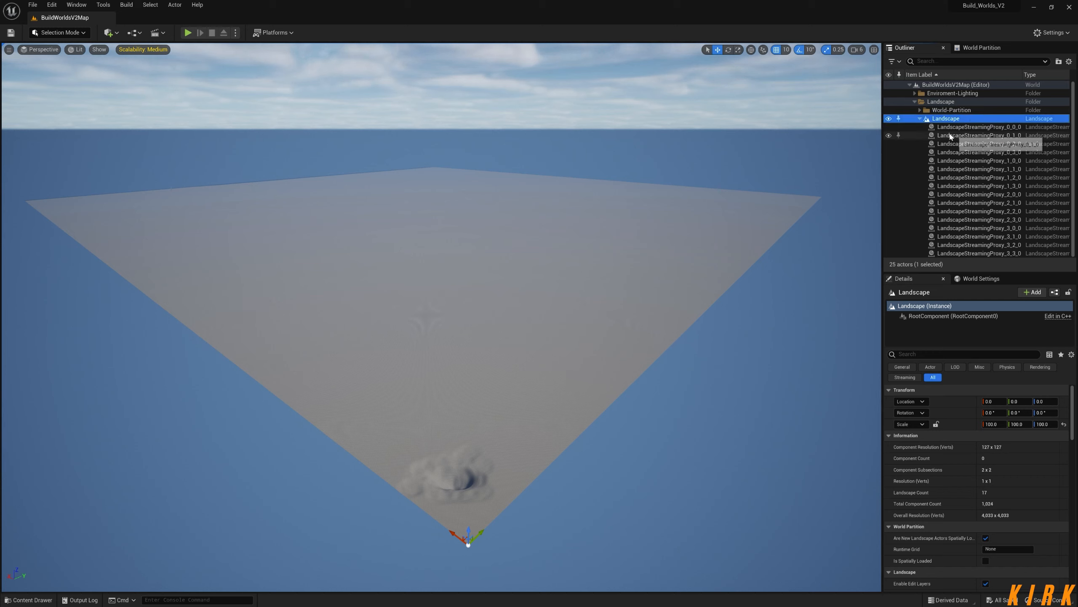
pyautogui.click(1073, 410)
pyautogui.moveTo(1072, 409); pyautogui.dragTo(1073, 445)
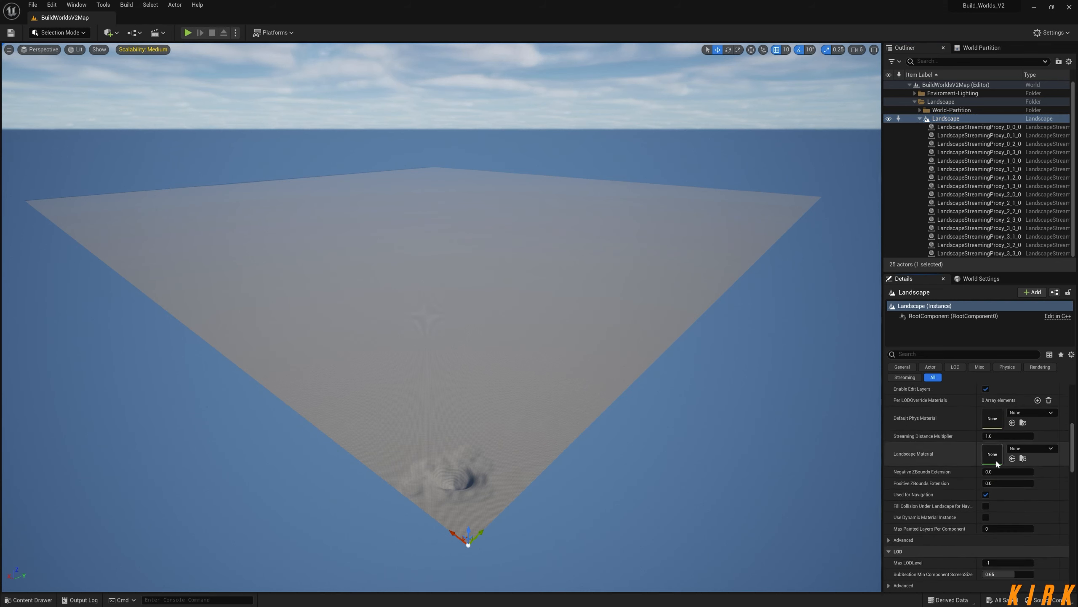
pyautogui.moveTo(1073, 454); pyautogui.dragTo(1073, 416)
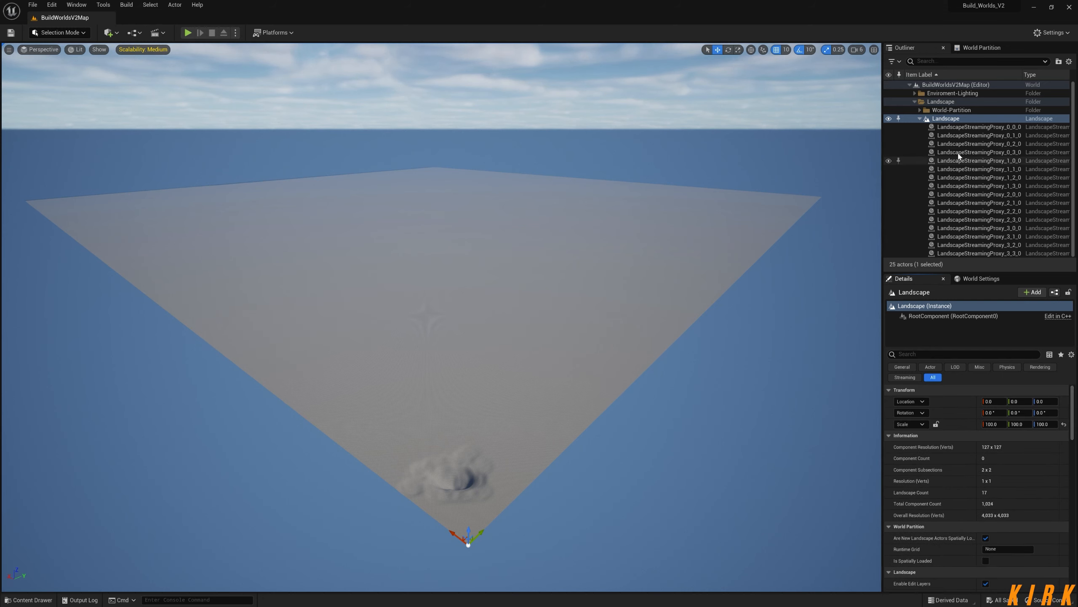
# Assign KM-Sculpting-Shader_Inst as the Landscape Material of all landscape streaming proxies from 0_0_0 to 3_3_0
pyautogui.click(971, 129)
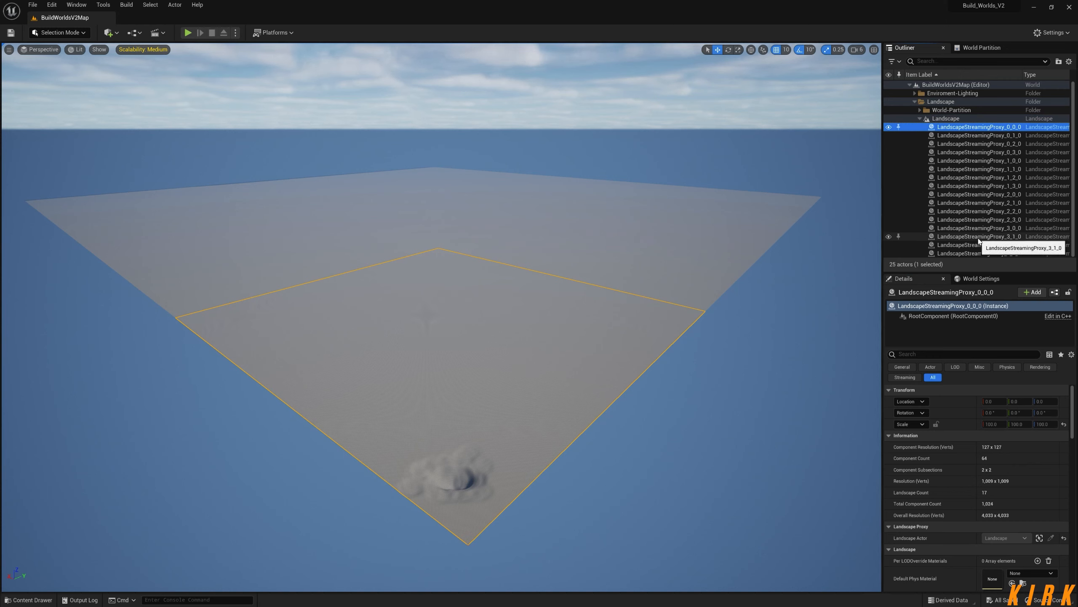
pyautogui.scroll(-1, 978, 243)
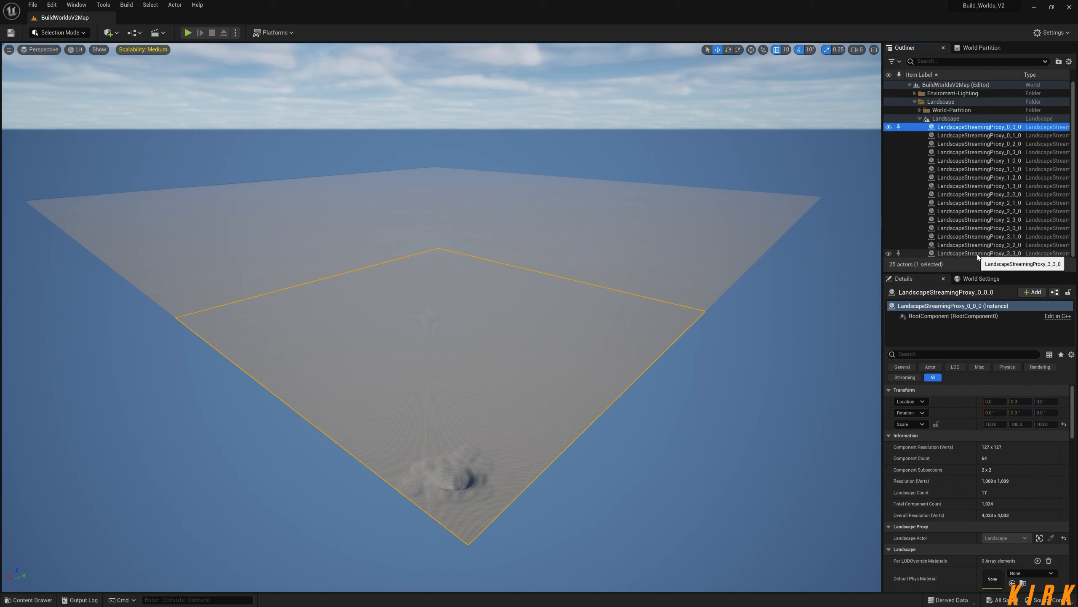
pyautogui.keyDown('shift'); pyautogui.click(977, 253); pyautogui.keyUp('shift')
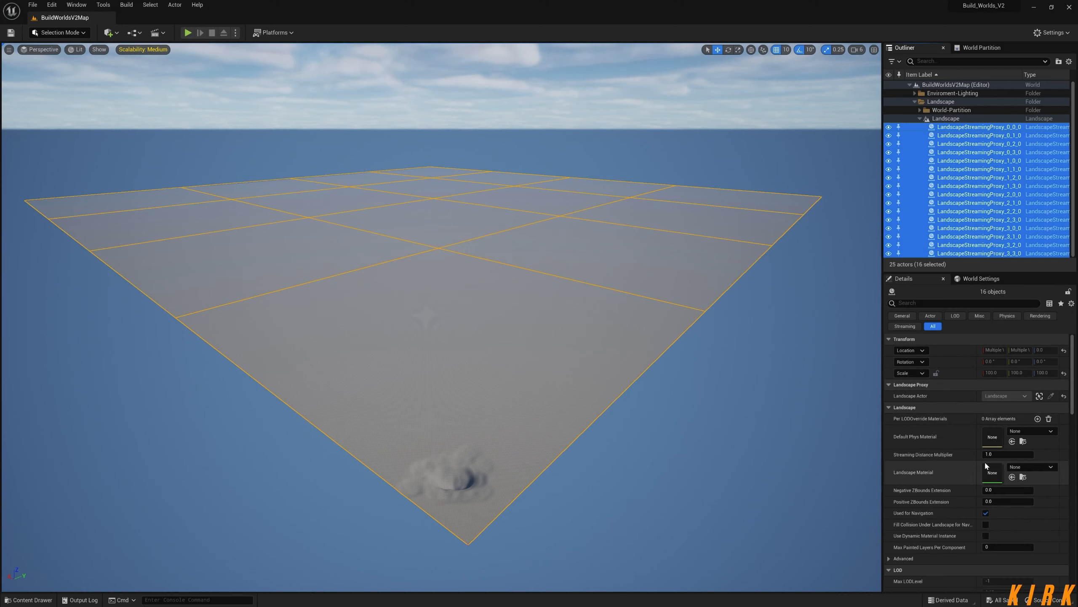
pyautogui.scroll(-3, 986, 466)
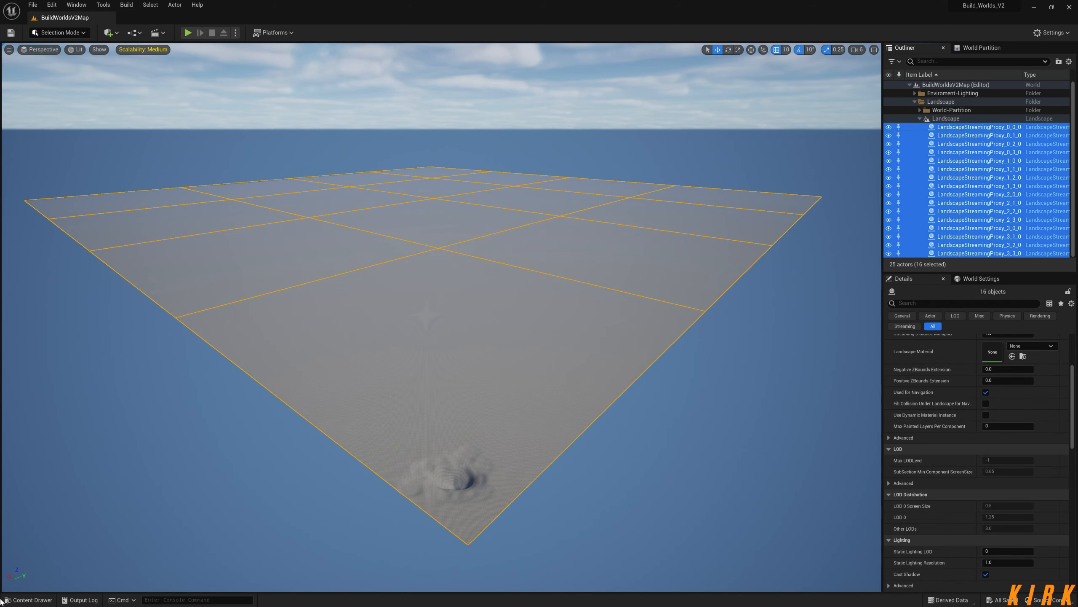
pyautogui.click(26, 599)
pyautogui.click(350, 472)
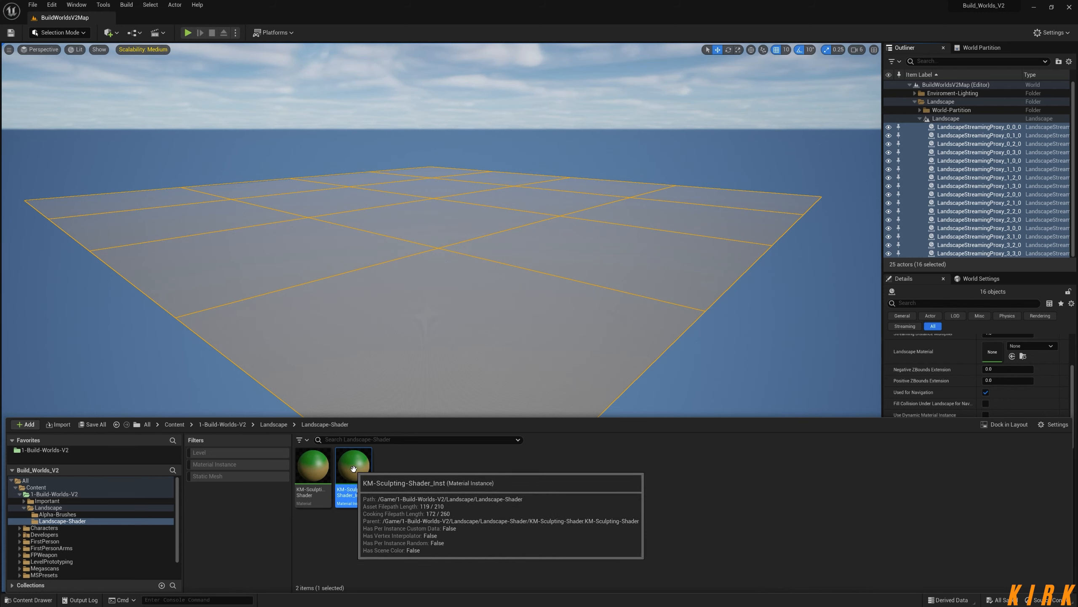
pyautogui.moveTo(353, 469)
pyautogui.mouseDown()
pyautogui.moveTo(891, 451)
pyautogui.moveTo(992, 349)
pyautogui.moveTo(585, 513)
pyautogui.moveTo(488, 504)
pyautogui.mouseUp()
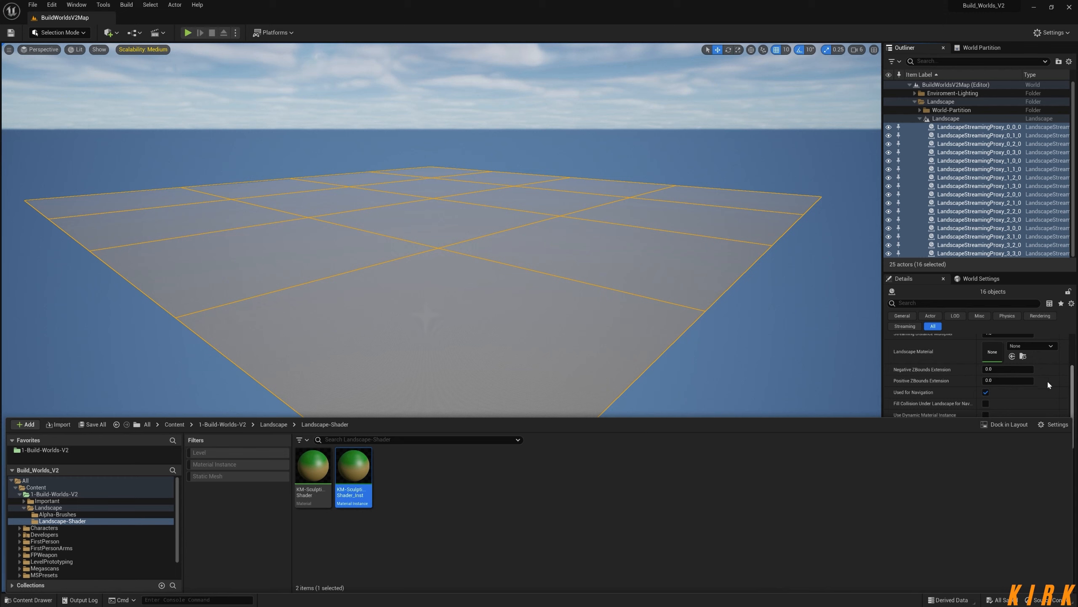
pyautogui.click(1013, 358)
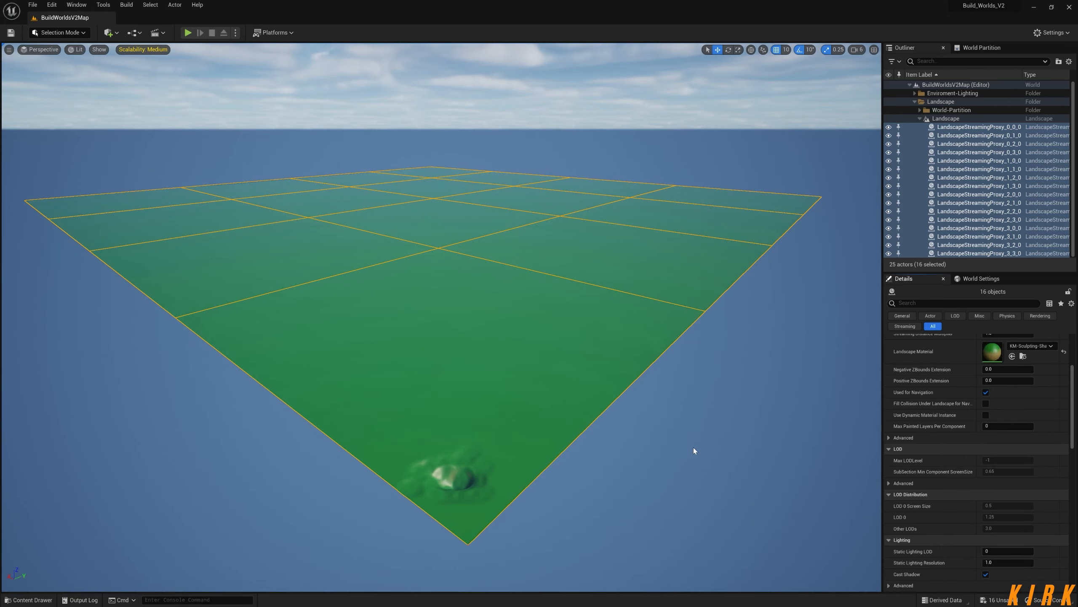
# Deselect the streaming proxies and collapse the Landscape actor and its Landscape folder in the Outliner
pyautogui.moveTo(684, 448); pyautogui.dragTo(688, 492, button='right')
pyautogui.press('s')
pyautogui.click(747, 362)
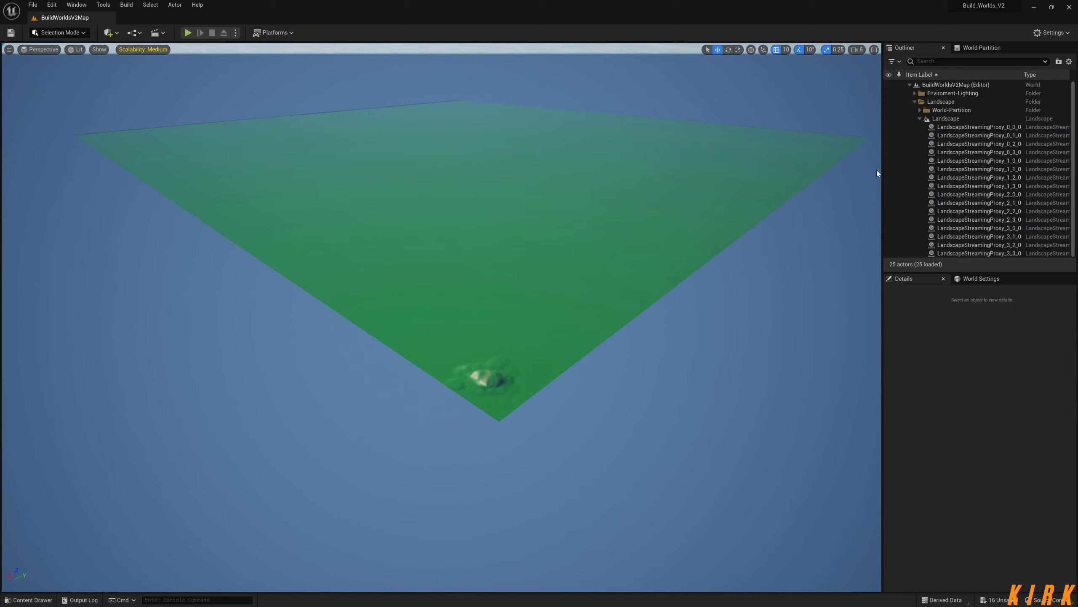
pyautogui.click(920, 118)
pyautogui.click(915, 102)
# Open the KM-Sculpting-Shader_Inst material instance and float its editor as a separate window over the level's upper-right area
pyautogui.moveTo(690, 303); pyautogui.dragTo(689, 303, button='right')
pyautogui.hotkey('ctrl', 'space')
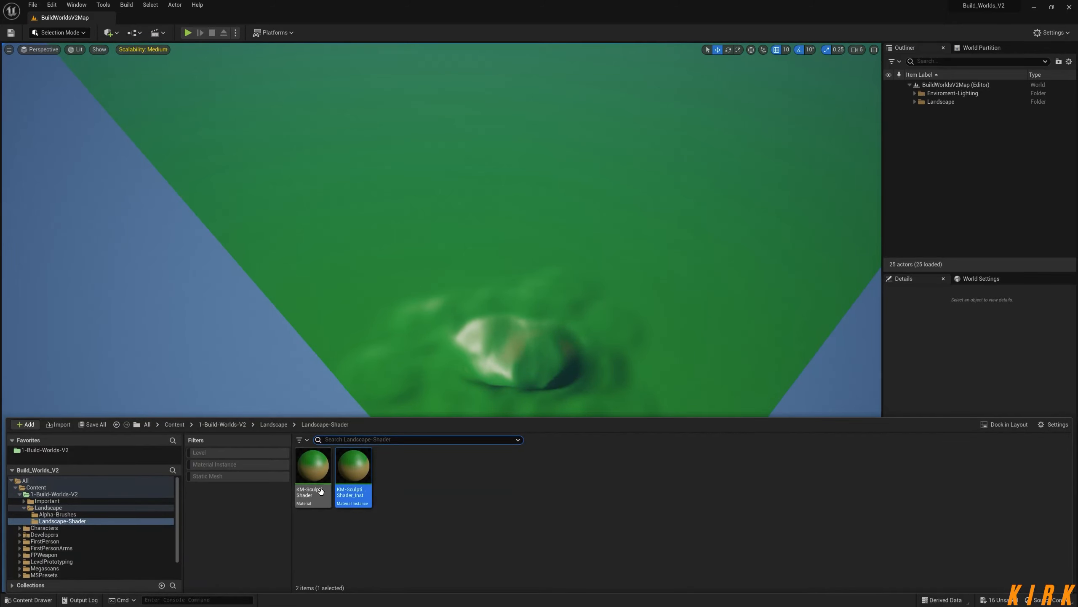
pyautogui.click(348, 476)
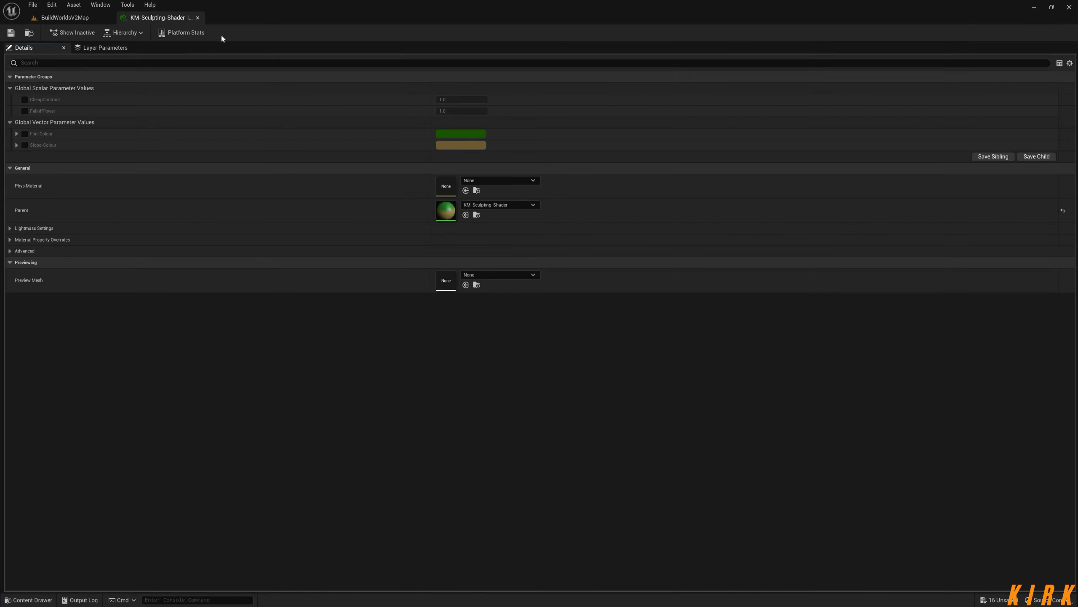
pyautogui.moveTo(164, 18); pyautogui.dragTo(869, 68)
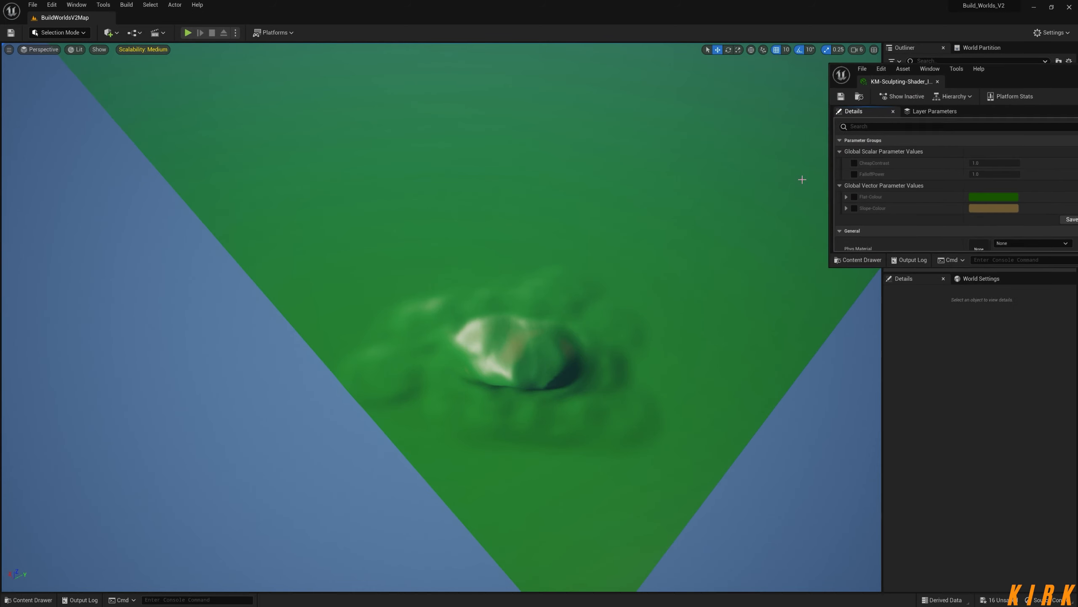
# Inspect the slope and flat colour blending up close on the sculpted mound at the landscape's corner
pyautogui.moveTo(681, 342)
pyautogui.mouseDown(button='right')
pyautogui.moveTo(680, 383)
pyautogui.moveTo(678, 320)
pyautogui.mouseUp(button='right')
pyautogui.press('w')
pyautogui.moveTo(712, 377)
pyautogui.mouseDown(button='right')
pyautogui.moveTo(713, 344)
pyautogui.moveTo(711, 366)
pyautogui.moveTo(675, 363)
pyautogui.moveTo(731, 354)
pyautogui.moveTo(713, 383)
pyautogui.mouseUp(button='right')
pyautogui.press('w')
pyautogui.press('s')
pyautogui.press('w')
pyautogui.press('s')
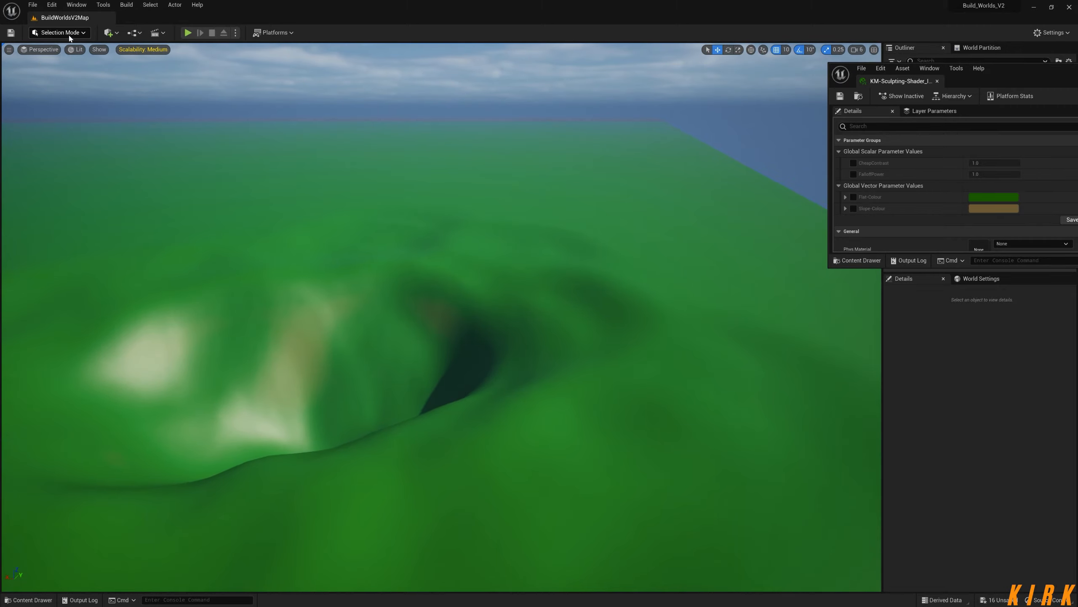
# In Landscape mode, shrink the Flatten brush and level the terrain at the shaded end of the sculpted crater
pyautogui.click(81, 33)
pyautogui.click(64, 57)
pyautogui.click(78, 83)
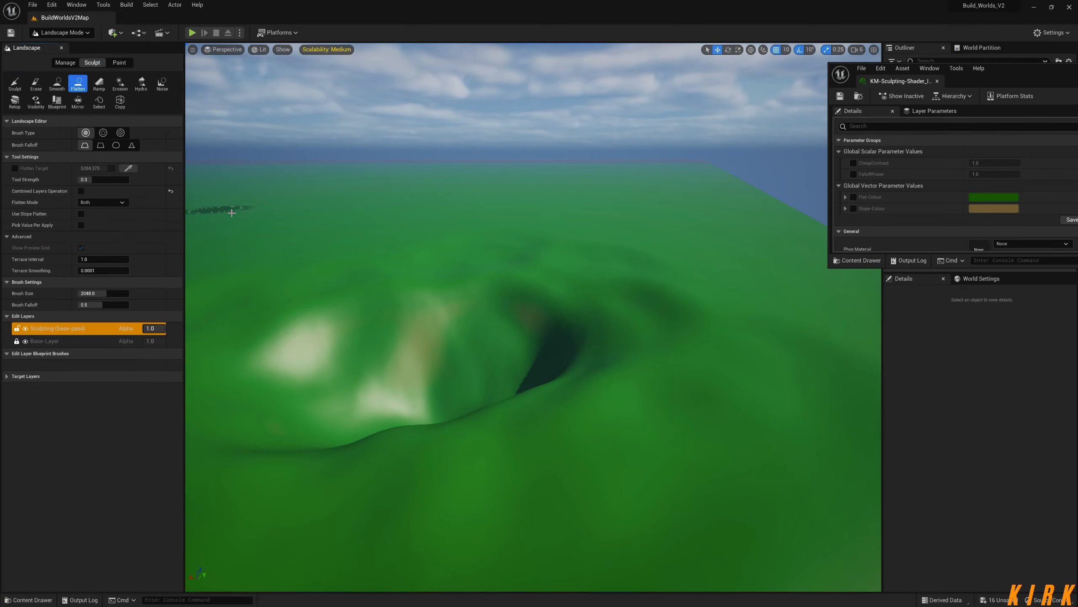
pyautogui.press('a')
pyautogui.moveTo(505, 327); pyautogui.dragTo(586, 352, button='right')
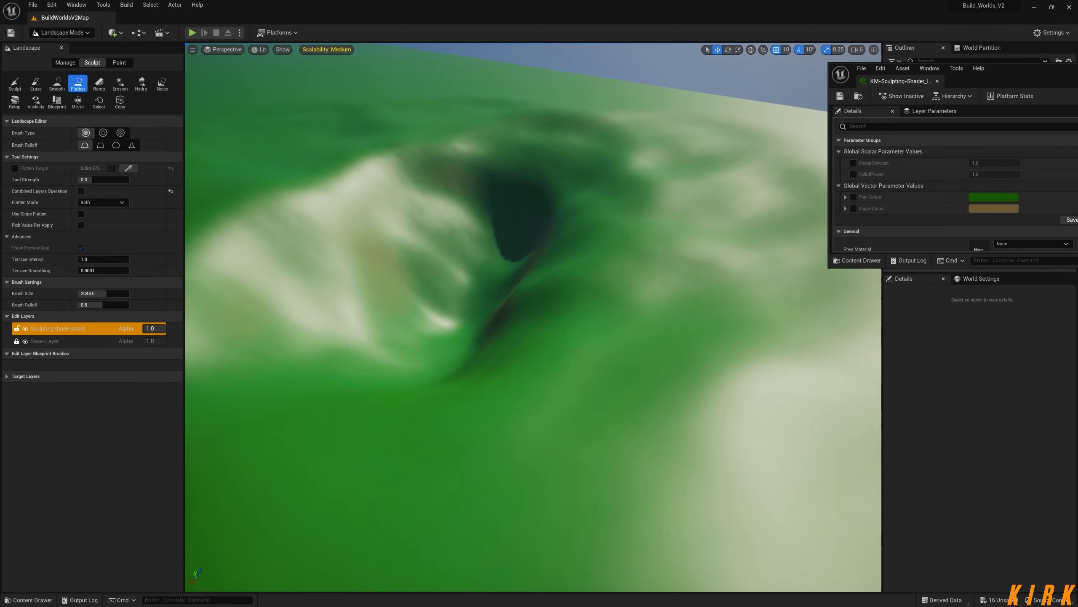
pyautogui.moveTo(104, 293); pyautogui.dragTo(91, 293)
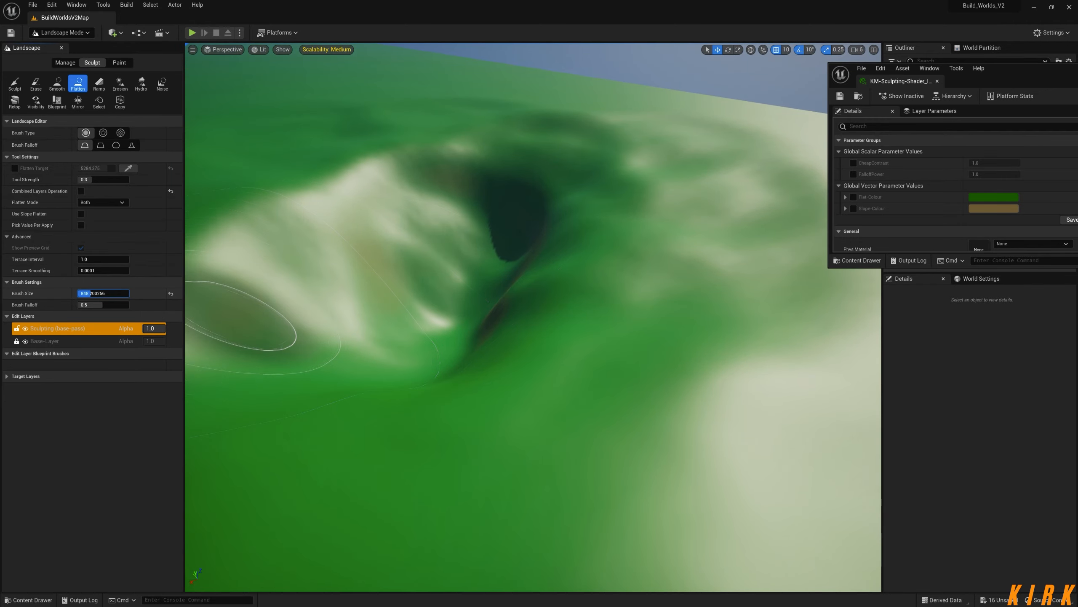
pyautogui.moveTo(483, 266)
pyautogui.mouseDown()
pyautogui.moveTo(493, 238)
pyautogui.moveTo(474, 209)
pyautogui.moveTo(501, 212)
pyautogui.moveTo(520, 232)
pyautogui.moveTo(534, 206)
pyautogui.moveTo(454, 179)
pyautogui.moveTo(475, 225)
pyautogui.moveTo(452, 219)
pyautogui.moveTo(481, 188)
pyautogui.moveTo(540, 209)
pyautogui.mouseUp()
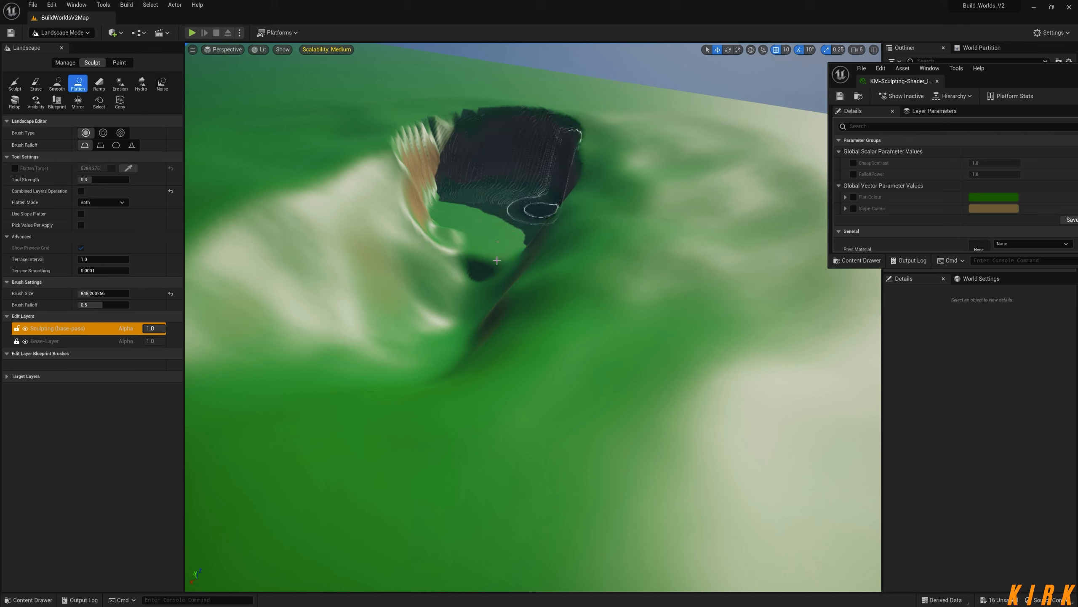
# Smooth the jagged walls and rim around the flattened crater with the Smooth tool
pyautogui.click(57, 84)
pyautogui.moveTo(360, 240)
pyautogui.mouseDown()
pyautogui.moveTo(277, 263)
pyautogui.moveTo(305, 385)
pyautogui.moveTo(496, 344)
pyautogui.moveTo(534, 245)
pyautogui.moveTo(444, 299)
pyautogui.moveTo(452, 282)
pyautogui.moveTo(416, 287)
pyautogui.moveTo(378, 356)
pyautogui.moveTo(470, 342)
pyautogui.moveTo(488, 323)
pyautogui.mouseUp()
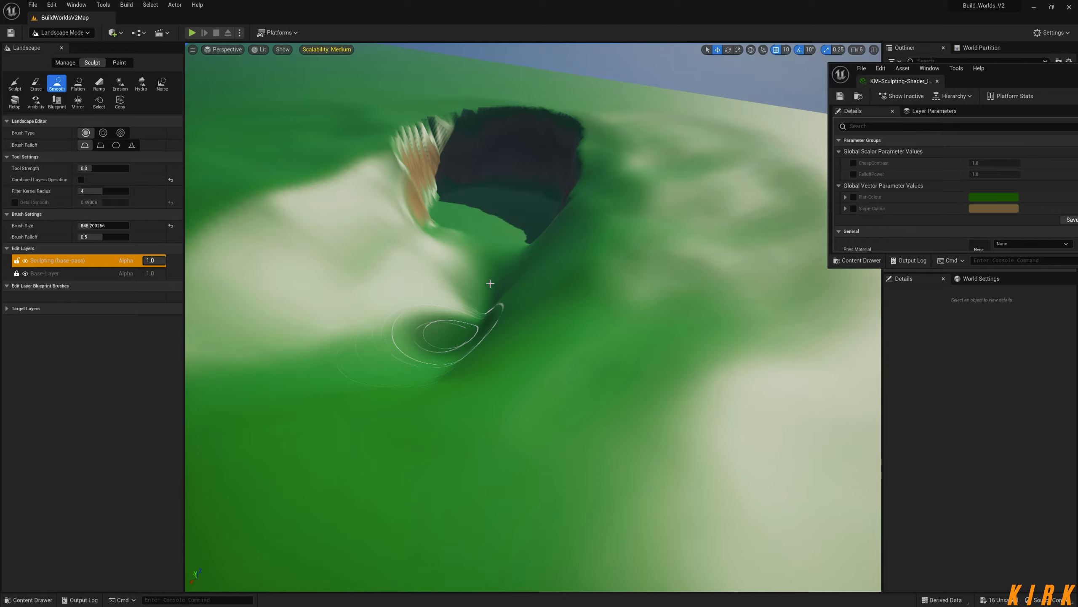
pyautogui.moveTo(490, 284)
pyautogui.mouseDown(button='right')
pyautogui.moveTo(499, 263)
pyautogui.moveTo(603, 230)
pyautogui.moveTo(552, 281)
pyautogui.moveTo(527, 213)
pyautogui.moveTo(497, 272)
pyautogui.moveTo(611, 232)
pyautogui.mouseUp(button='right')
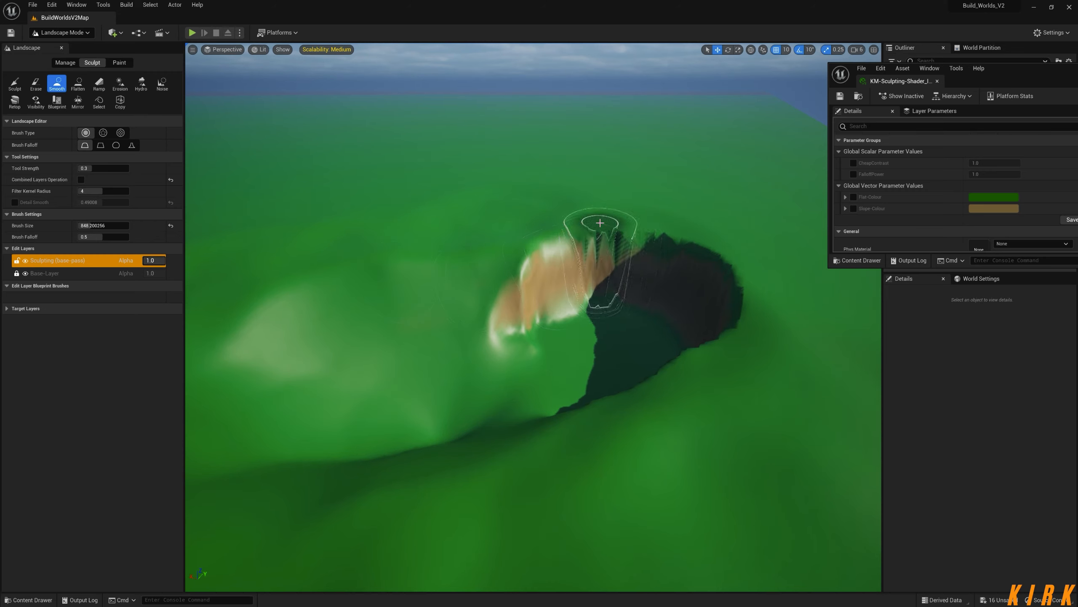
pyautogui.moveTo(717, 237)
pyautogui.mouseDown()
pyautogui.moveTo(741, 317)
pyautogui.moveTo(588, 403)
pyautogui.moveTo(570, 402)
pyautogui.mouseUp()
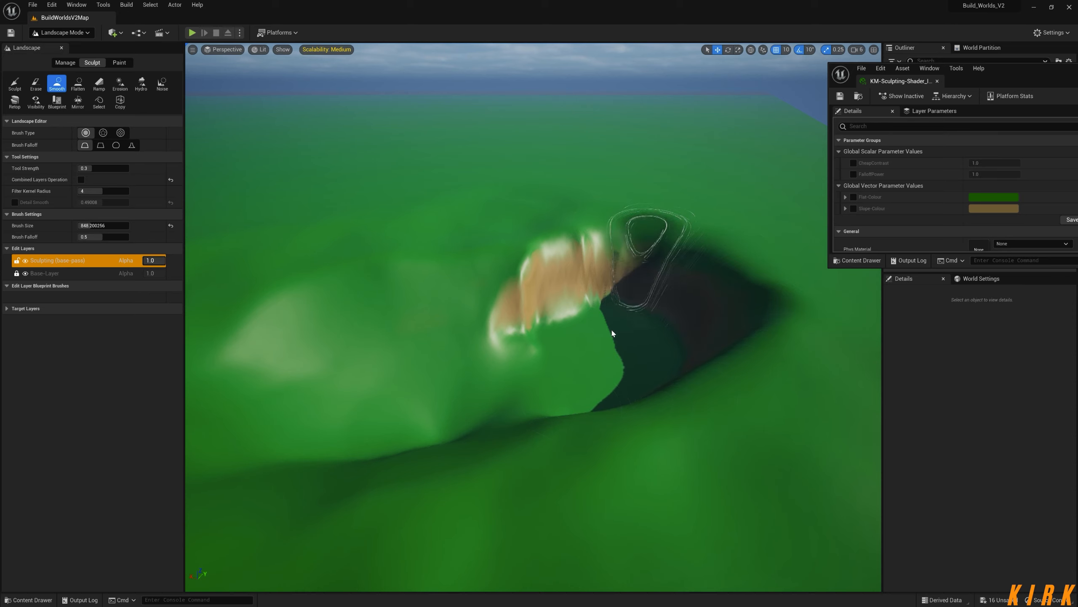
# Return to Selection mode, enable the CheapContrast and FalloffPower overrides, and try CheapContrast at -4 and 5 before settling on 4.0
pyautogui.click(83, 33)
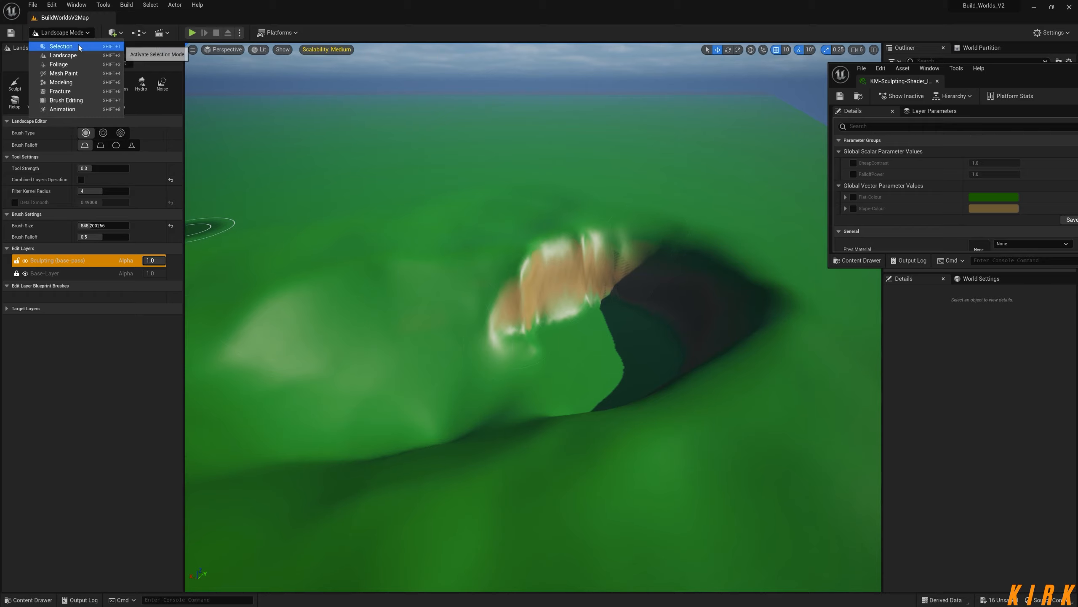
pyautogui.click(55, 47)
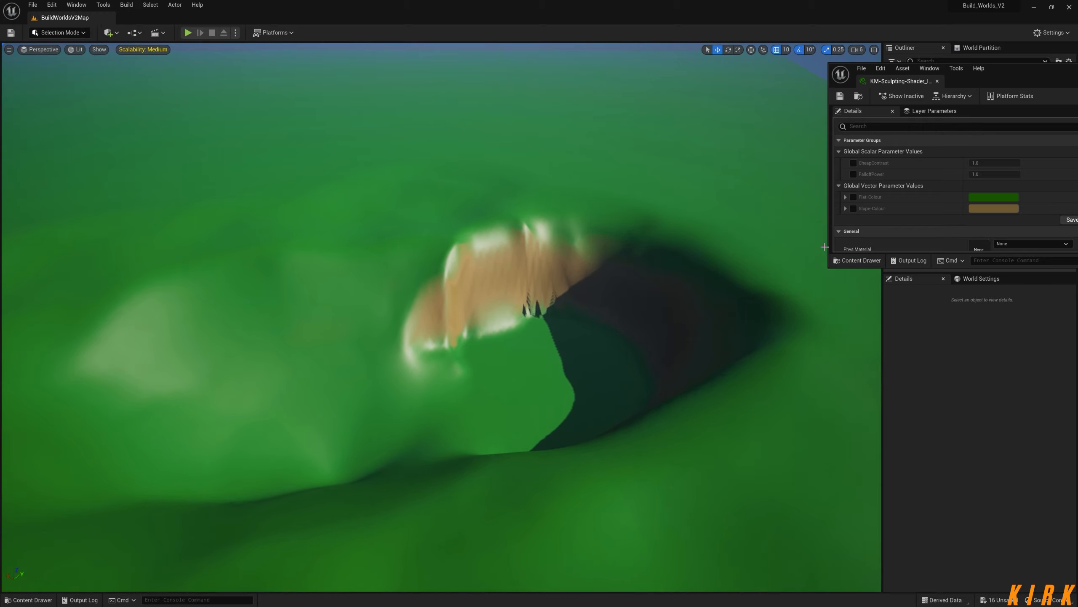
pyautogui.click(853, 163)
pyautogui.click(854, 174)
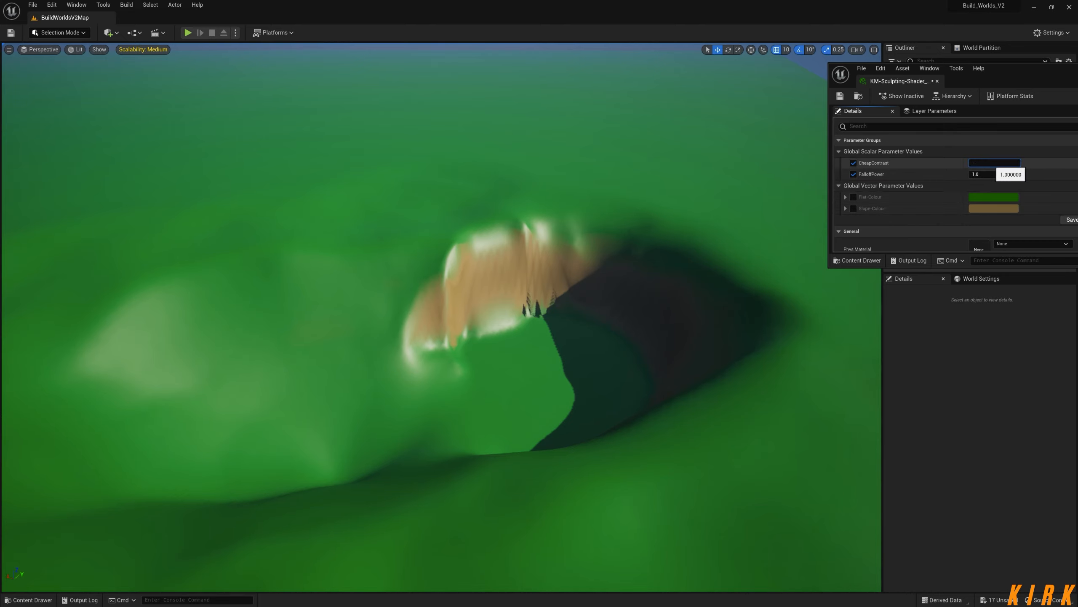
pyautogui.press('Return')
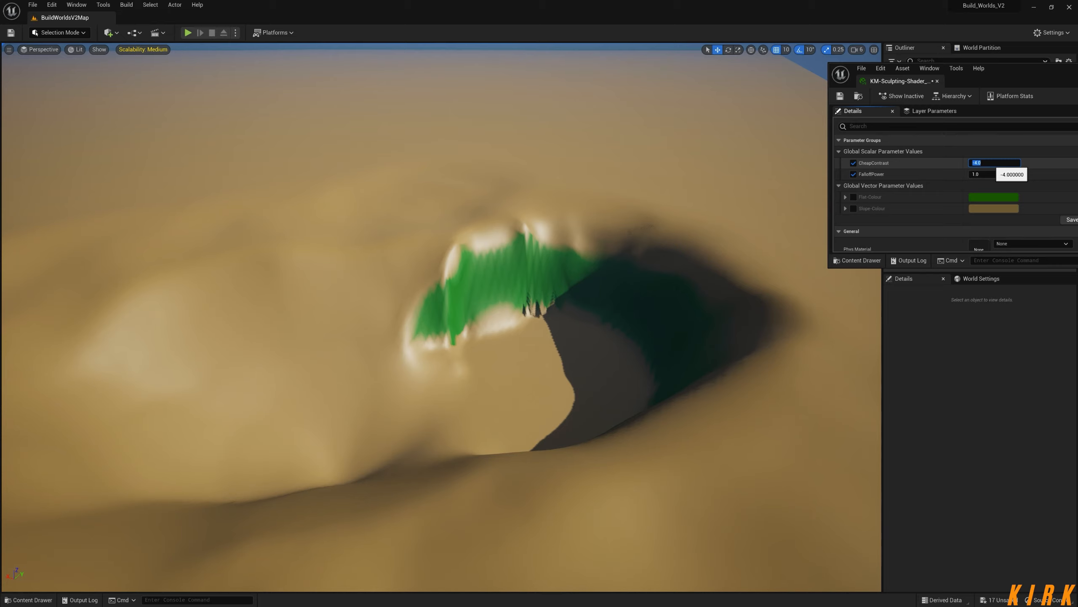
pyautogui.press('Return')
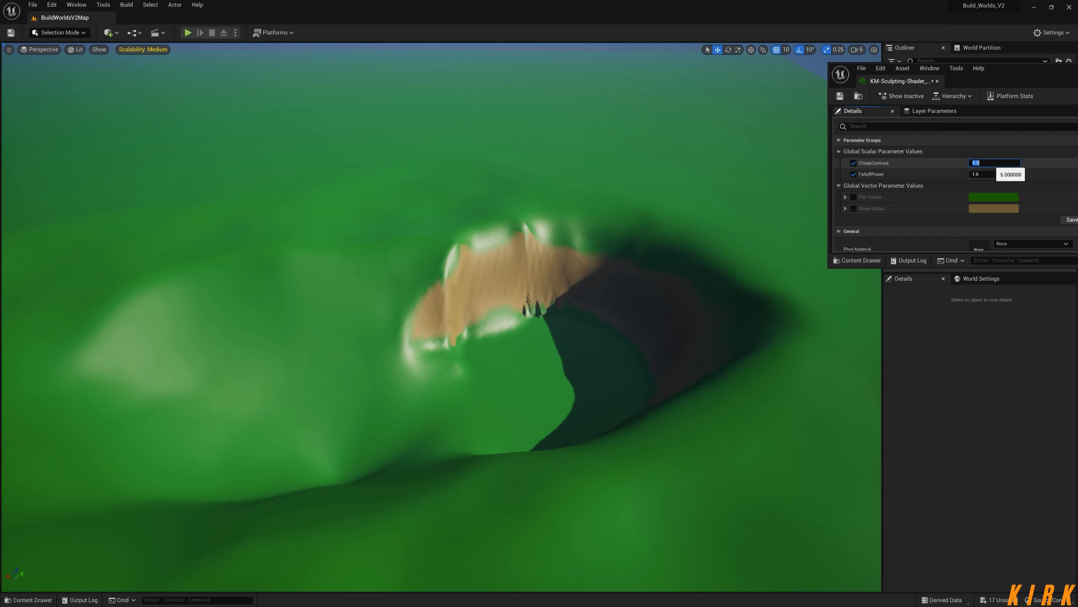
pyautogui.click(1040, 161)
# Raise FalloffPower in stages to about 2.34, checking the slope colour on the crater walls from several viewpoints
pyautogui.press('w')
pyautogui.moveTo(617, 239); pyautogui.dragTo(667, 241, button='right')
pyautogui.press('s')
pyautogui.press('w')
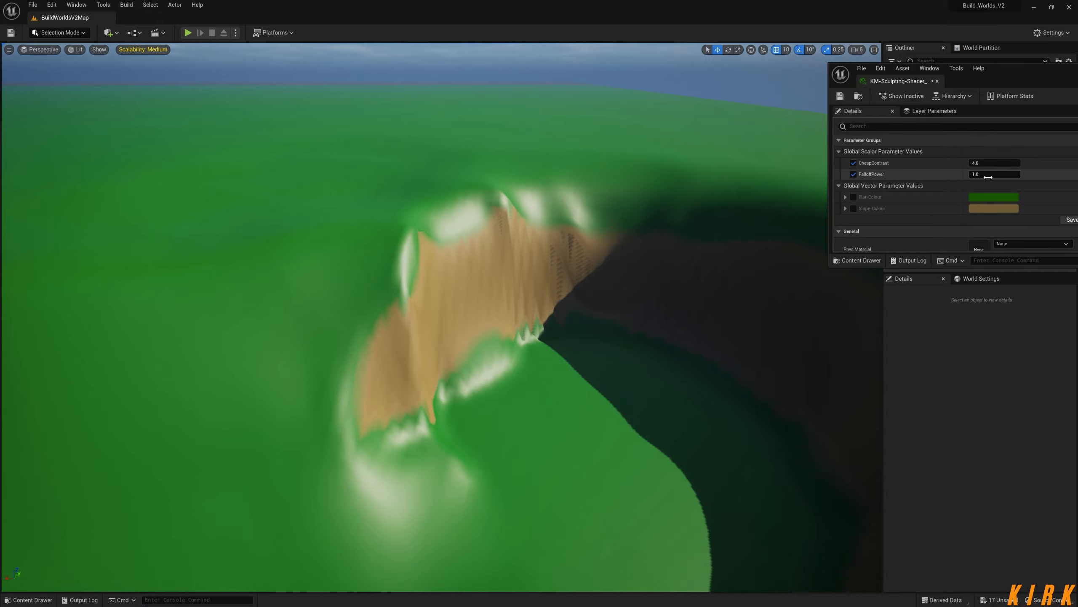
pyautogui.moveTo(985, 174); pyautogui.dragTo(992, 176)
pyautogui.press('s')
pyautogui.moveTo(527, 272); pyautogui.dragTo(505, 283, button='right')
pyautogui.press('w')
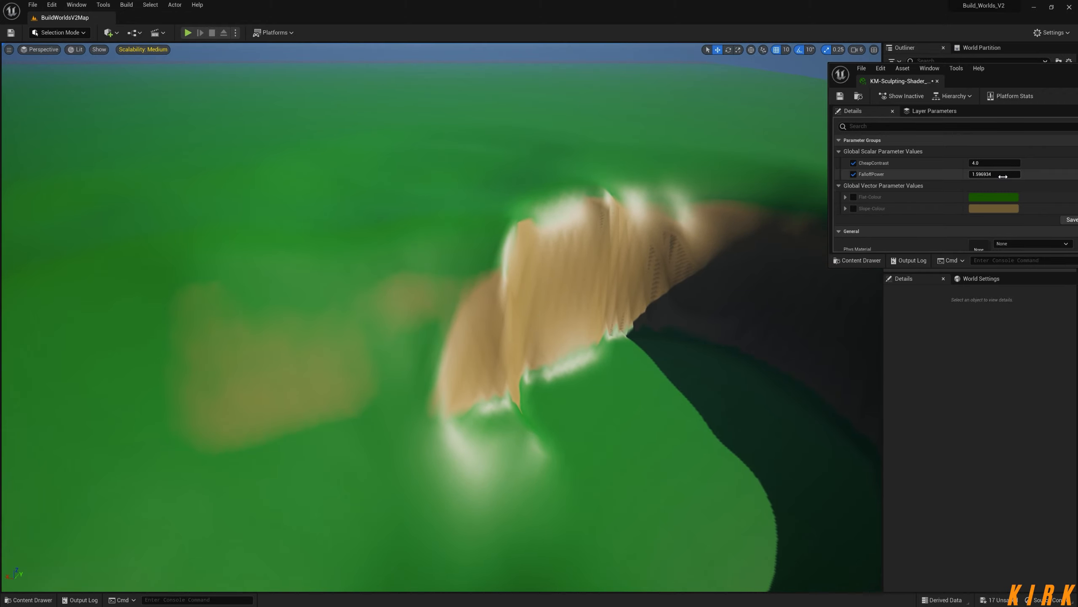
pyautogui.moveTo(996, 174); pyautogui.dragTo(1001, 174)
pyautogui.press('s')
pyautogui.moveTo(552, 297); pyautogui.dragTo(556, 318, button='right')
pyautogui.press('w')
pyautogui.press('w')
pyautogui.moveTo(556, 279)
pyautogui.mouseDown(button='right')
pyautogui.moveTo(552, 293)
pyautogui.moveTo(565, 279)
pyautogui.mouseUp(button='right')
pyautogui.press('s')
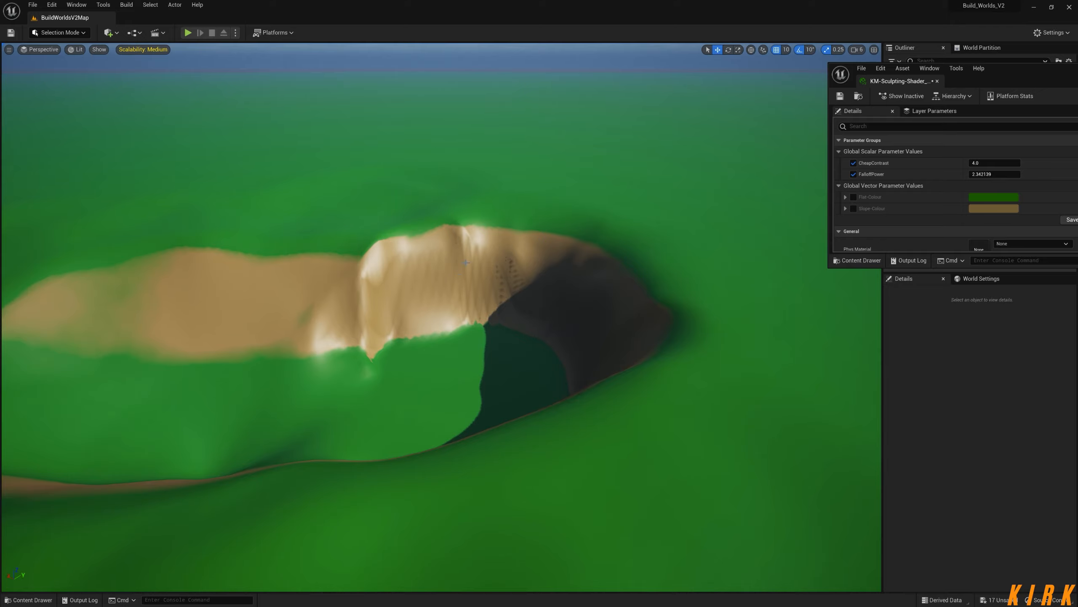
# Save and close the KM-Sculpting-Shader_Inst material instance, then save all modified landscape streaming proxies
pyautogui.moveTo(283, 331); pyautogui.dragTo(232, 315, button='right')
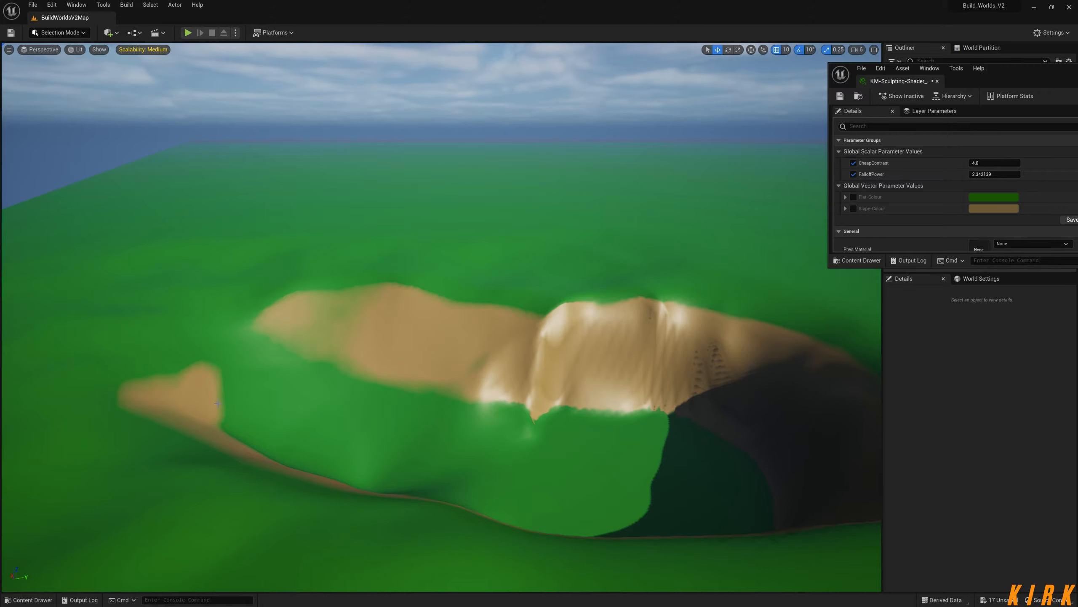
pyautogui.press('d')
pyautogui.moveTo(217, 403); pyautogui.dragTo(17, 369, button='right')
pyautogui.press('w')
pyautogui.press('d')
pyautogui.press('s')
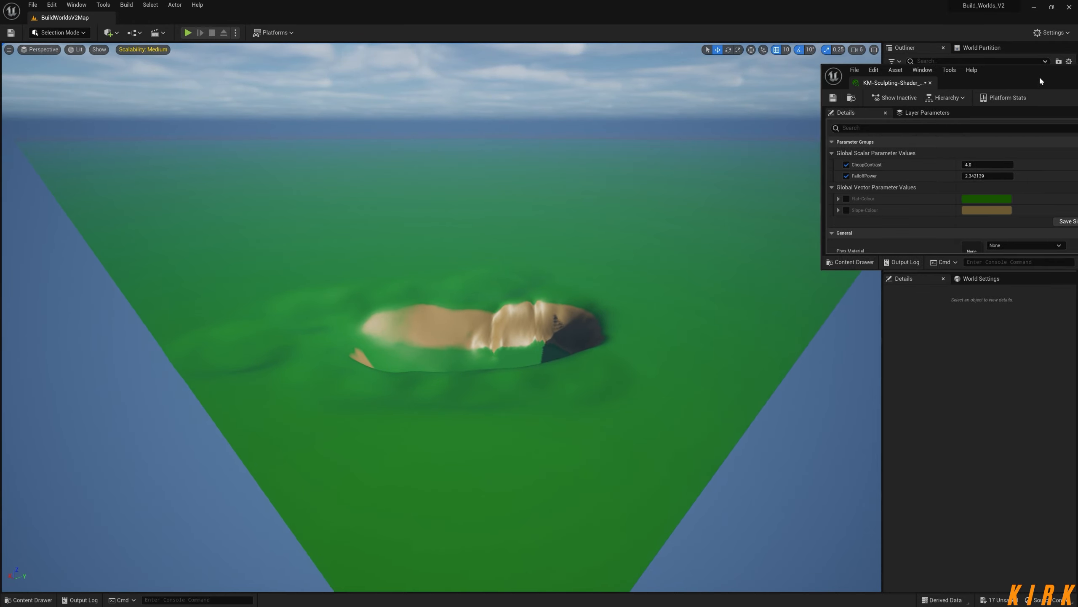
pyautogui.moveTo(1042, 74); pyautogui.dragTo(847, 141)
pyautogui.click(688, 145)
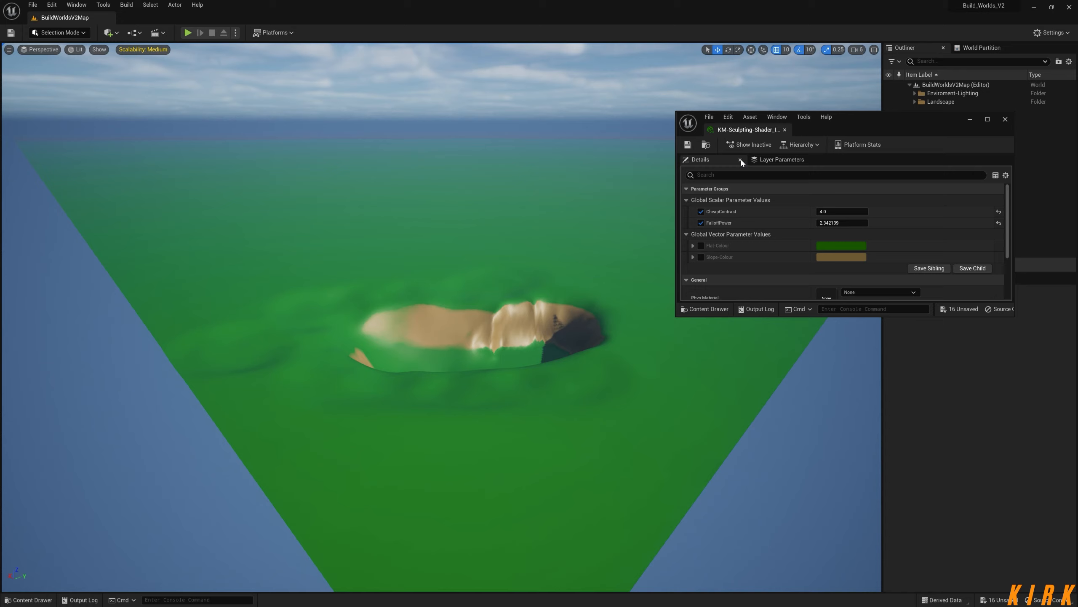
pyautogui.click(1005, 120)
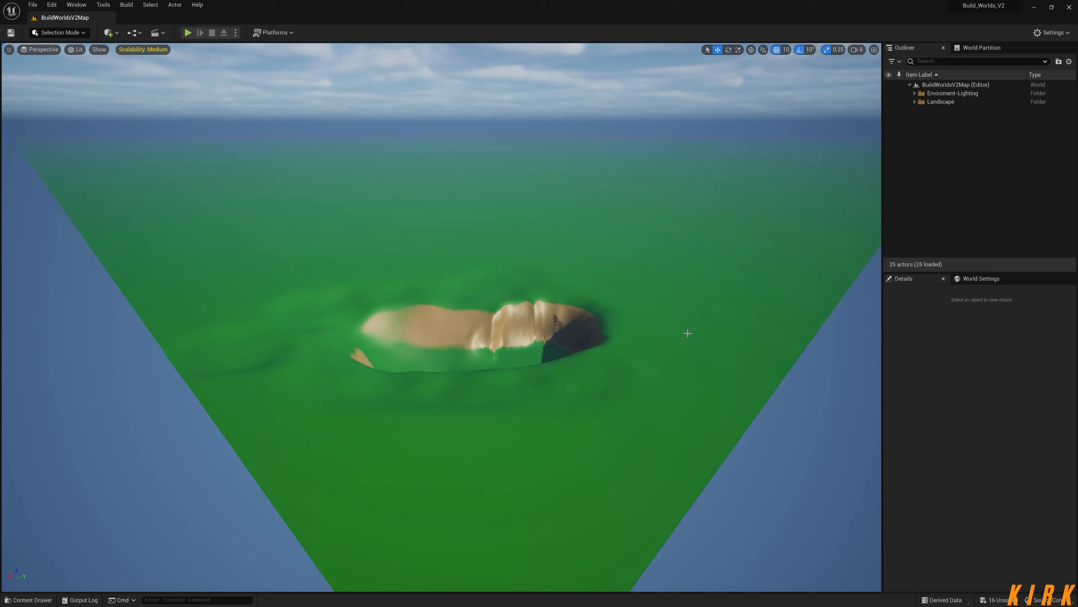
pyautogui.click(1011, 601)
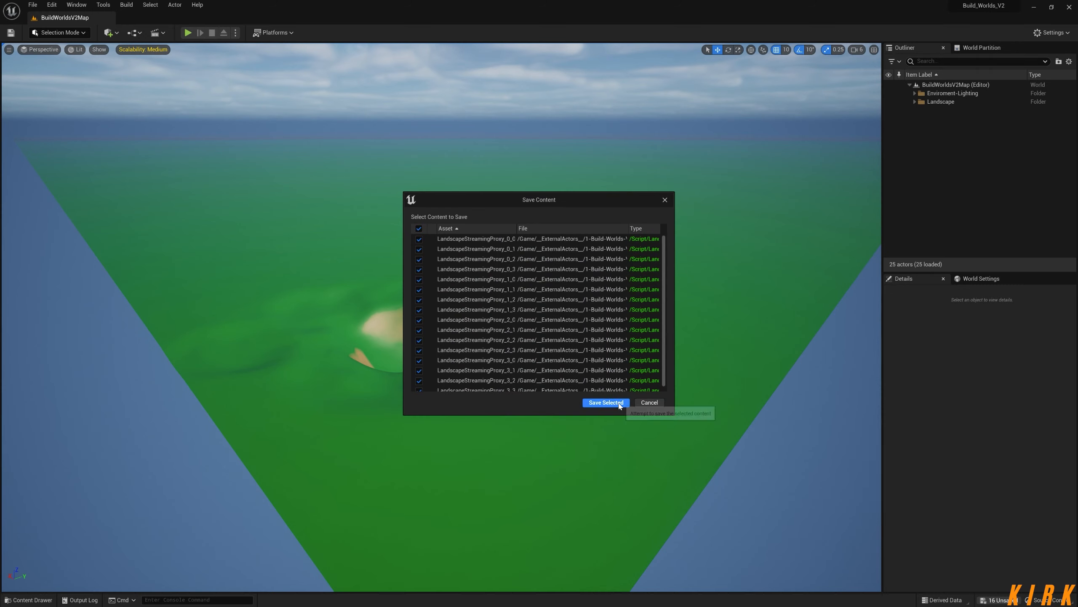
pyautogui.click(606, 402)
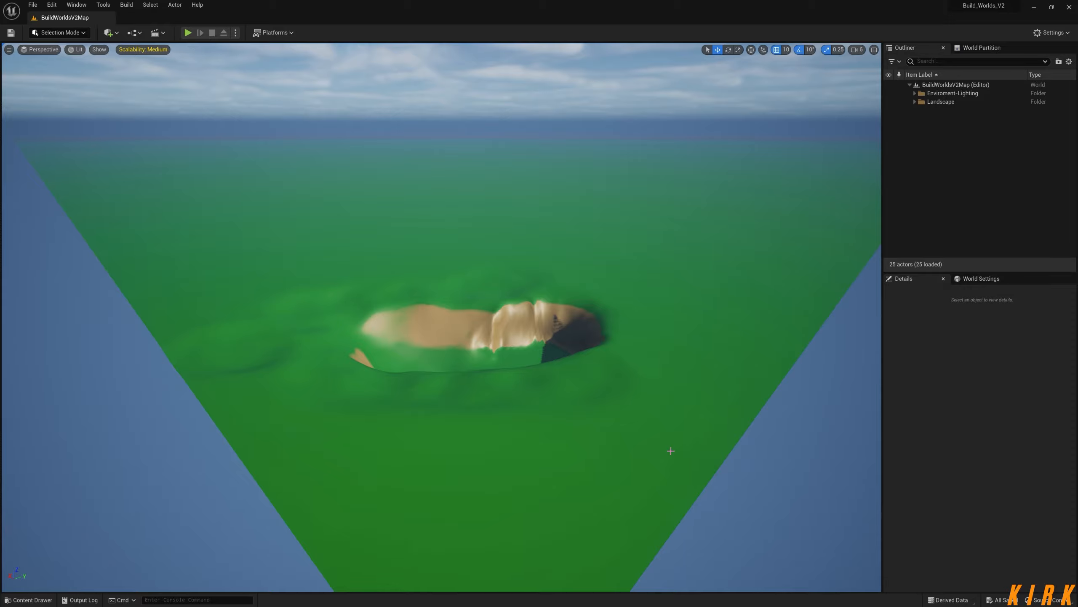
# Set up the Sculpt tool in Landscape mode with a brush size of about 2986 and a tool strength of 1.0
pyautogui.moveTo(640, 418); pyautogui.dragTo(607, 444, button='right')
pyautogui.press('s')
pyautogui.press('w')
pyautogui.press('s')
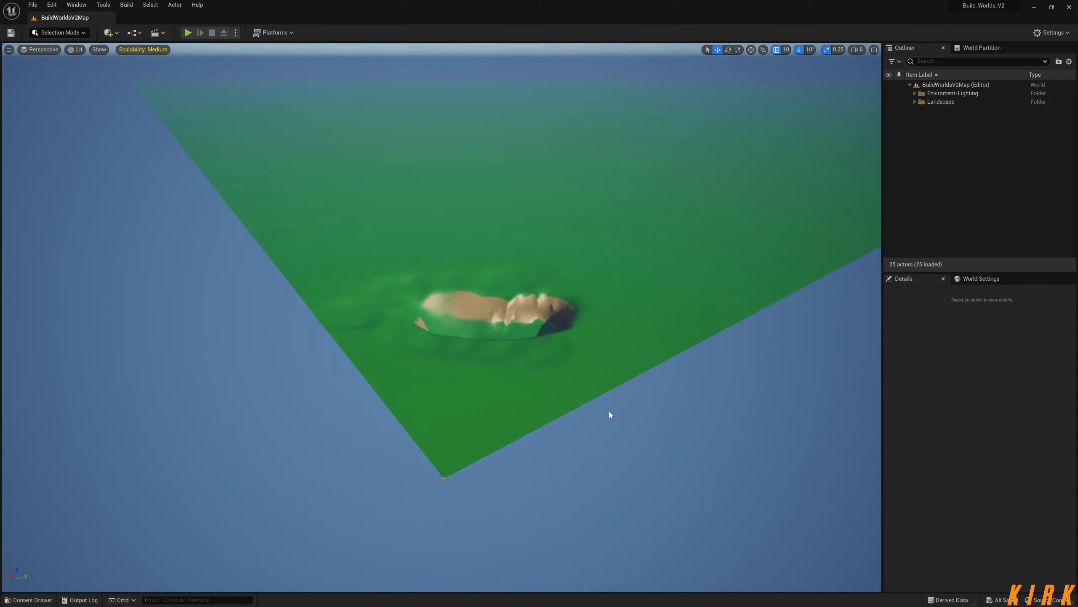
pyautogui.moveTo(605, 404)
pyautogui.mouseDown(button='right')
pyautogui.moveTo(604, 387)
pyautogui.moveTo(605, 408)
pyautogui.moveTo(596, 404)
pyautogui.mouseUp(button='right')
pyautogui.press('w')
pyautogui.press('s')
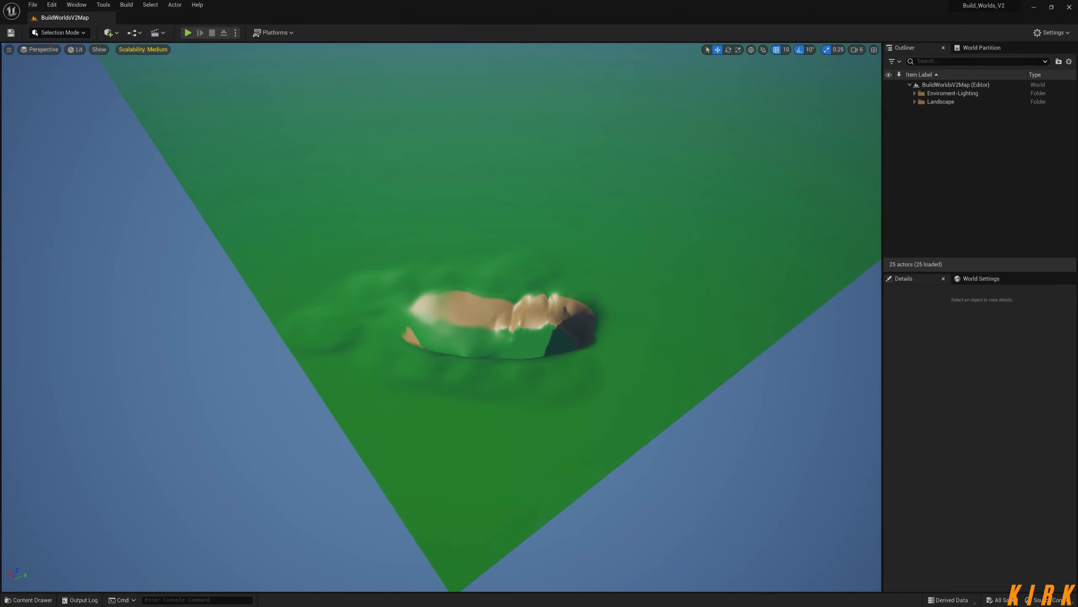
pyautogui.click(82, 34)
pyautogui.click(63, 56)
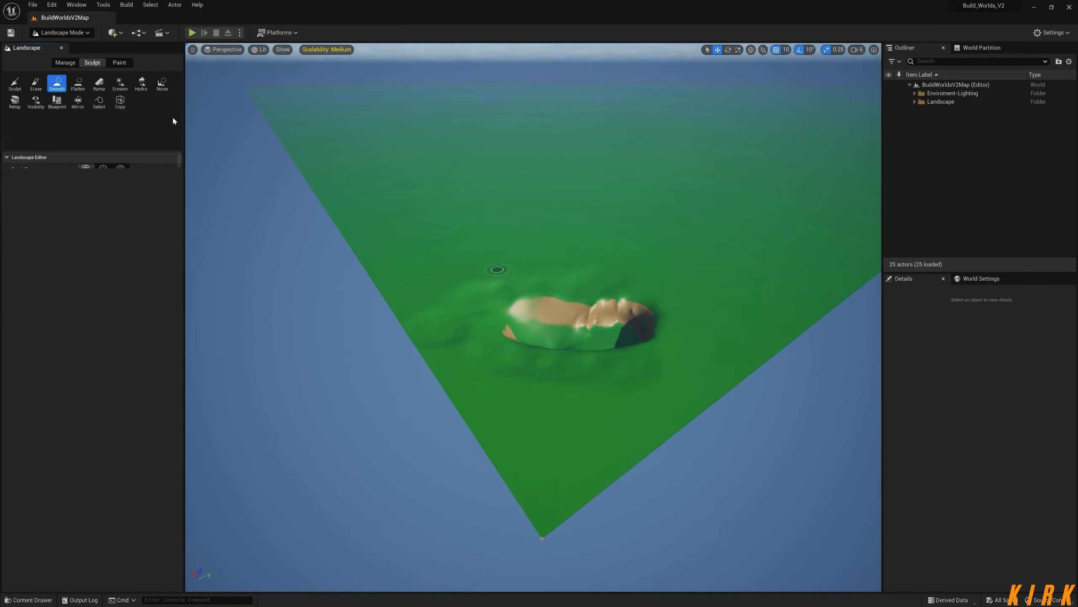
pyautogui.click(15, 83)
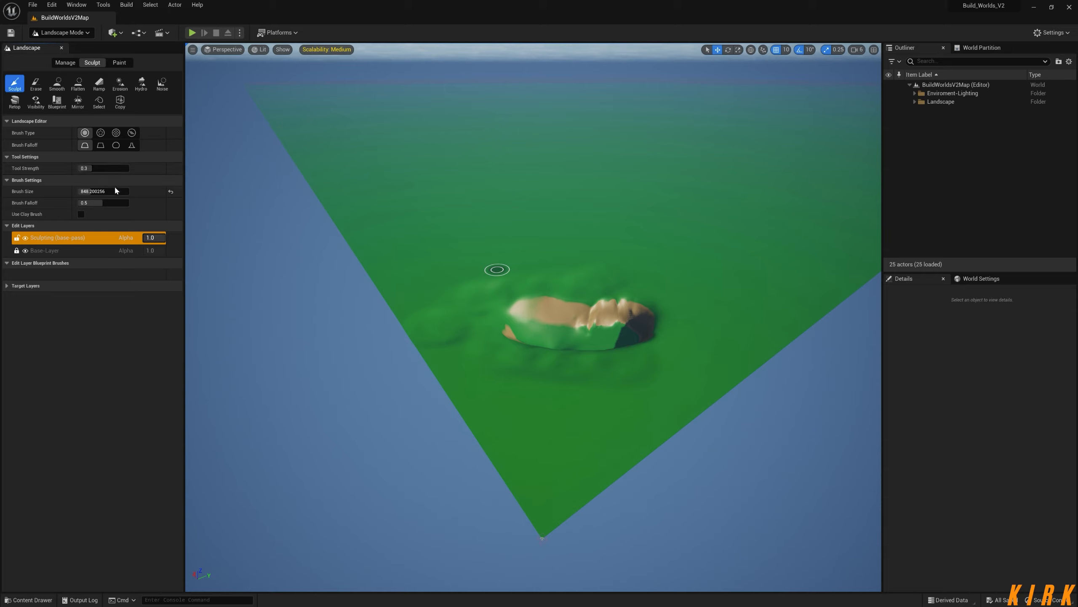
pyautogui.click(171, 192)
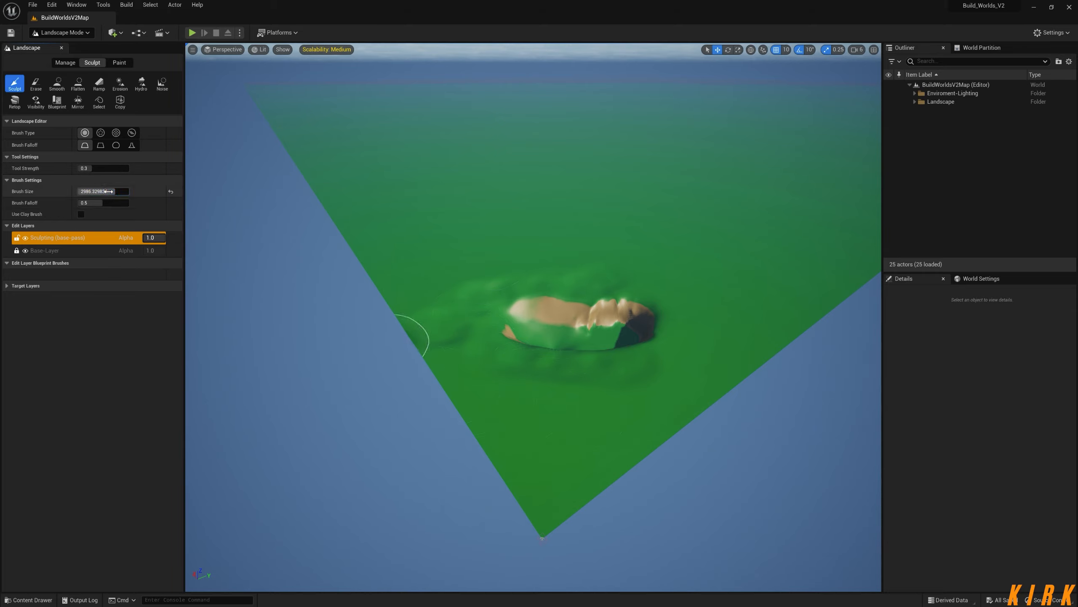
pyautogui.moveTo(127, 168); pyautogui.dragTo(129, 168)
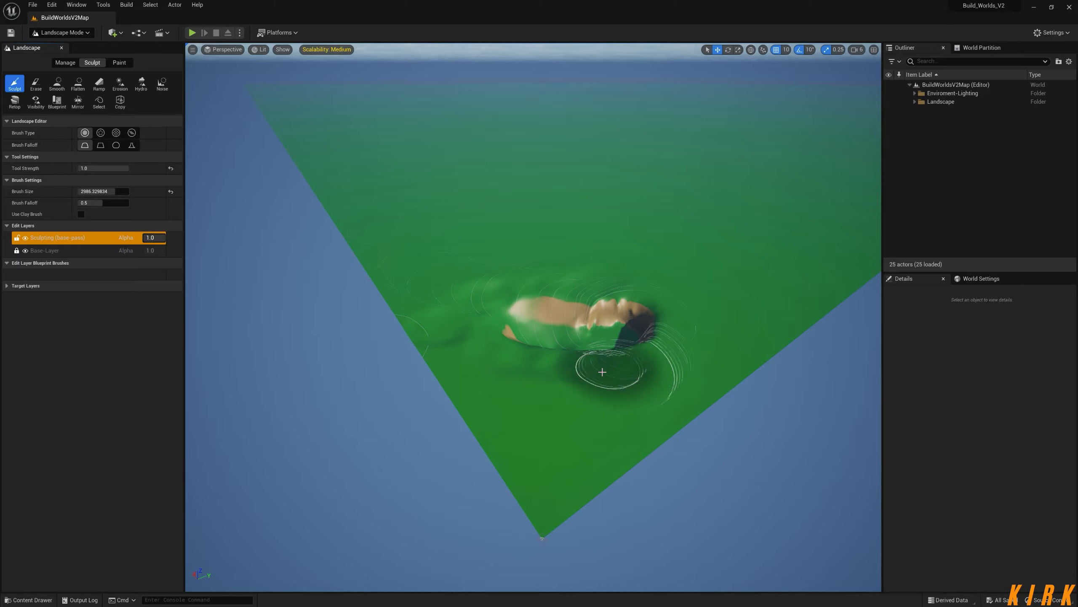
# Carve the landscape's corner beside the crater deep below the surface, forming steep walls
pyautogui.moveTo(602, 370)
pyautogui.mouseDown(button='right')
pyautogui.moveTo(601, 335)
pyautogui.moveTo(552, 367)
pyautogui.moveTo(542, 361)
pyautogui.mouseUp(button='right')
pyautogui.press('d')
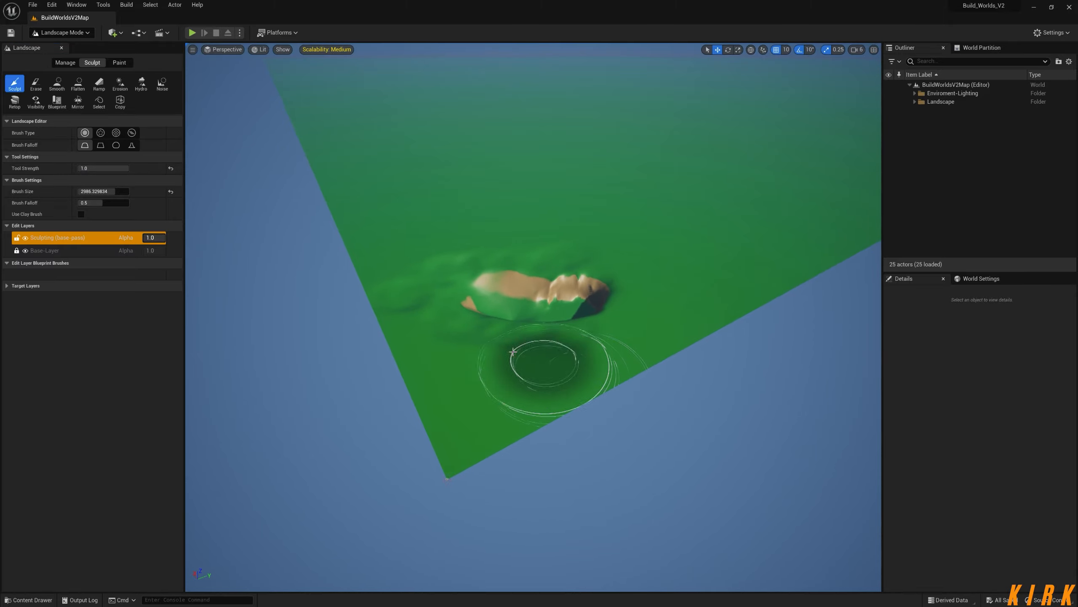
pyautogui.moveTo(542, 361)
pyautogui.mouseDown()
pyautogui.moveTo(492, 346)
pyautogui.moveTo(505, 352)
pyautogui.moveTo(472, 374)
pyautogui.moveTo(500, 484)
pyautogui.moveTo(549, 409)
pyautogui.moveTo(614, 374)
pyautogui.moveTo(578, 361)
pyautogui.moveTo(506, 409)
pyautogui.moveTo(429, 421)
pyautogui.moveTo(368, 385)
pyautogui.moveTo(416, 383)
pyautogui.moveTo(384, 382)
pyautogui.moveTo(540, 516)
pyautogui.moveTo(609, 492)
pyautogui.mouseUp()
pyautogui.moveTo(569, 470); pyautogui.dragTo(368, 462, button='right')
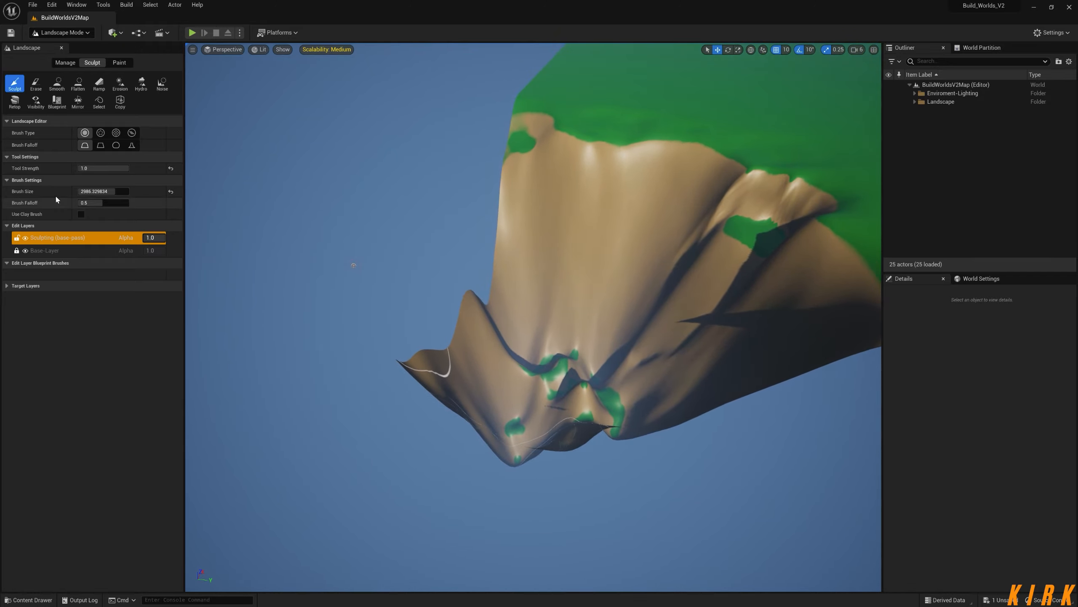
# Flatten the floor of the sunken landscape corner with the Flatten tool, using a small brush first and then a brush size of about 1569
pyautogui.moveTo(104, 191); pyautogui.dragTo(104, 192)
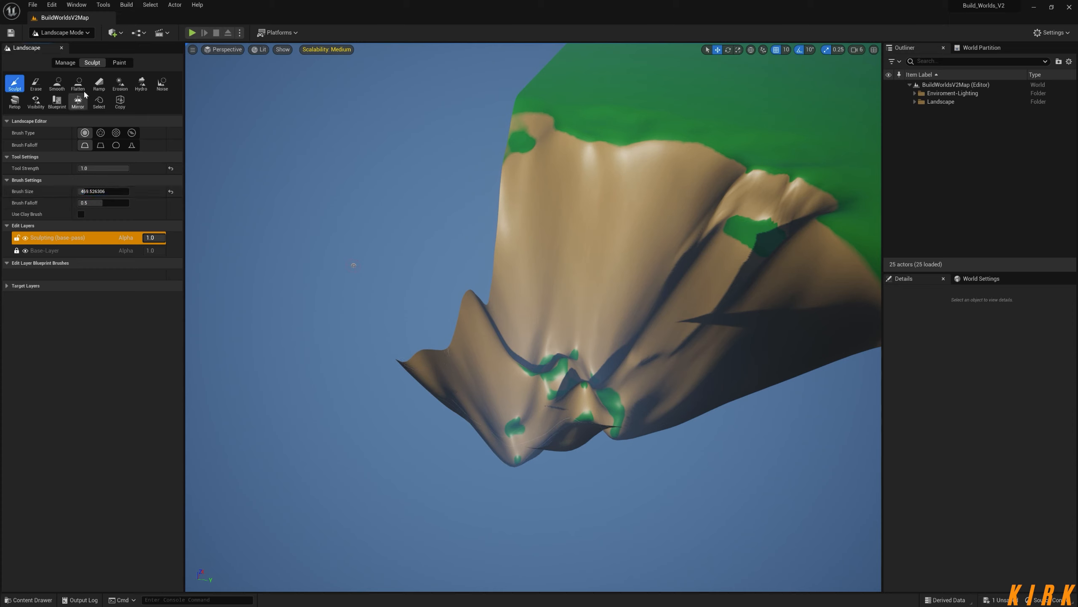
pyautogui.click(80, 87)
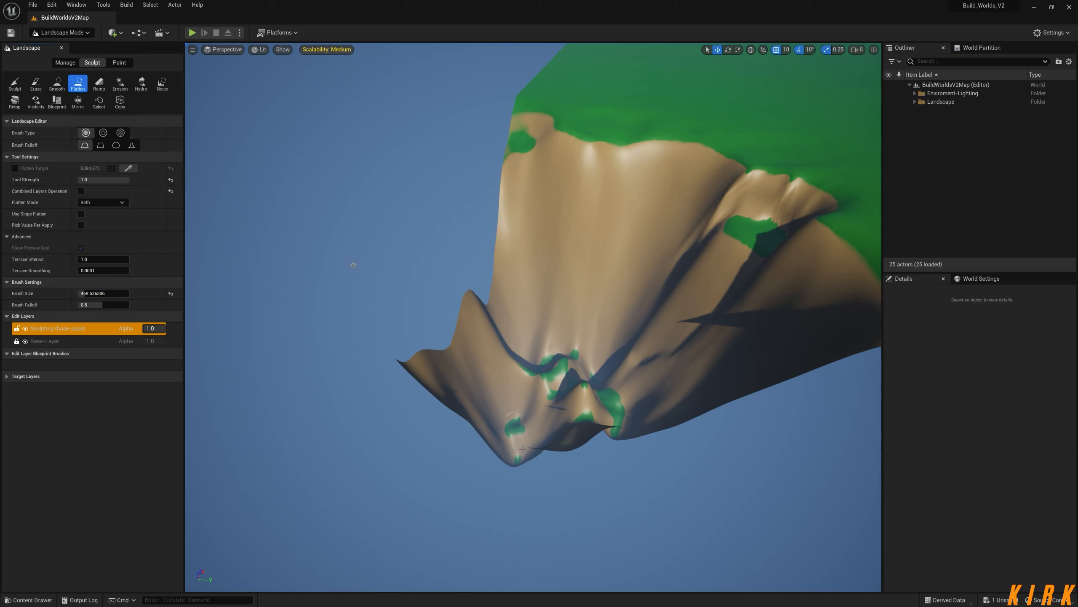
pyautogui.moveTo(480, 443); pyautogui.dragTo(445, 410)
pyautogui.moveTo(460, 451)
pyautogui.mouseDown()
pyautogui.moveTo(481, 470)
pyautogui.moveTo(529, 475)
pyautogui.moveTo(469, 468)
pyautogui.mouseUp()
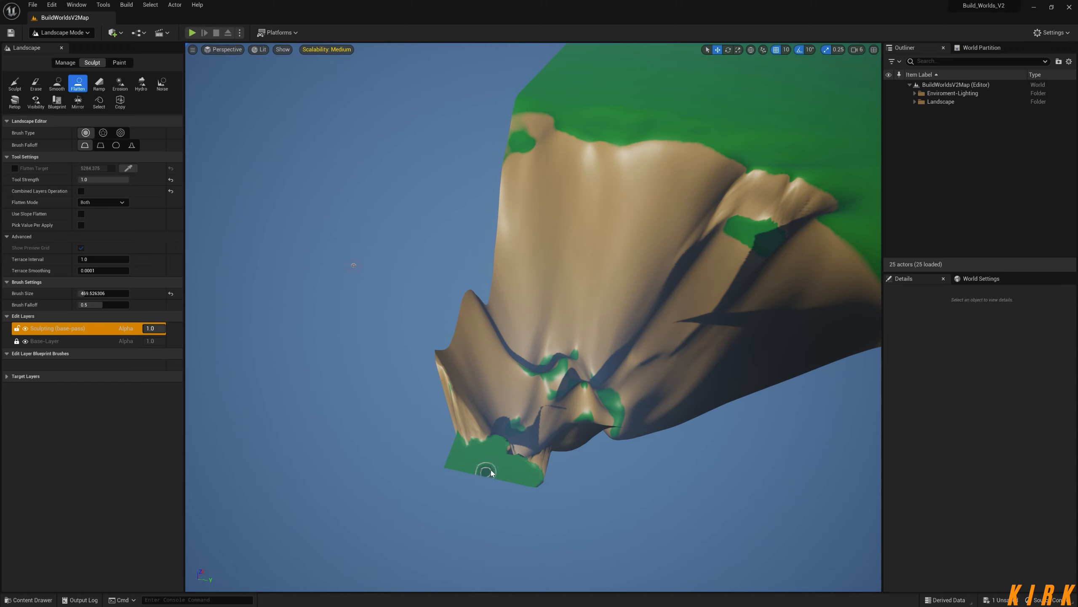
pyautogui.moveTo(499, 478)
pyautogui.mouseDown(button='right')
pyautogui.moveTo(520, 461)
pyautogui.moveTo(433, 489)
pyautogui.moveTo(403, 467)
pyautogui.moveTo(471, 484)
pyautogui.moveTo(488, 450)
pyautogui.mouseUp(button='right')
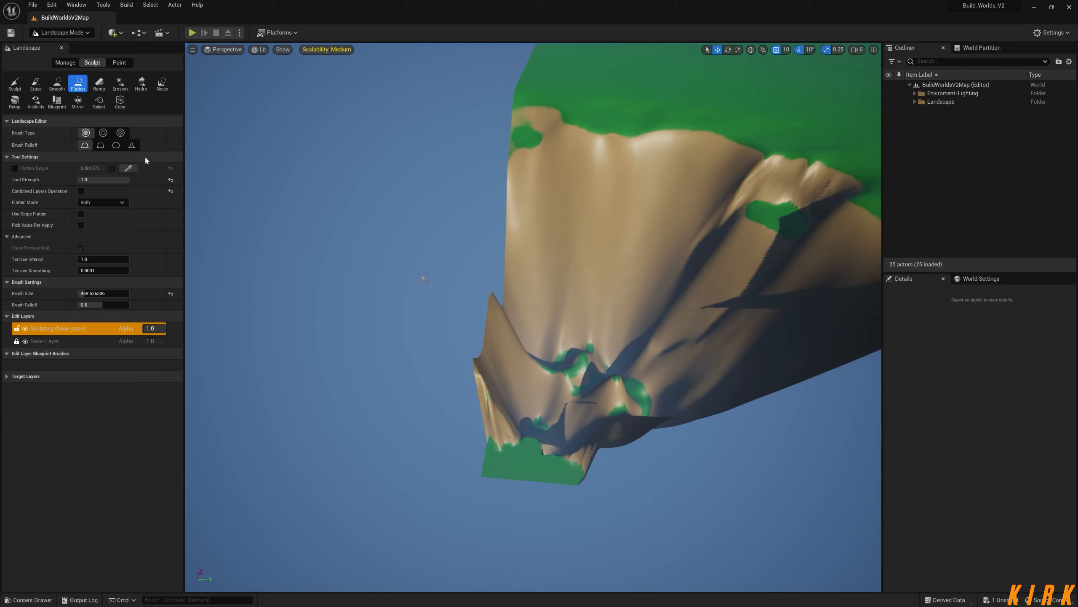
pyautogui.moveTo(103, 293); pyautogui.dragTo(107, 293)
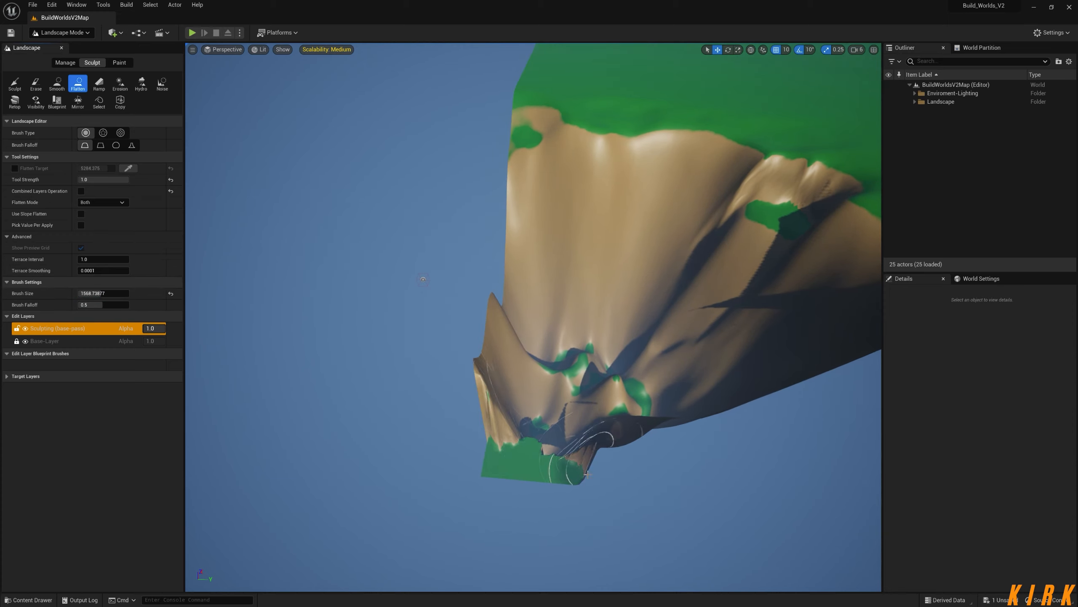
pyautogui.moveTo(511, 437)
pyautogui.mouseDown()
pyautogui.moveTo(513, 316)
pyautogui.moveTo(534, 352)
pyautogui.moveTo(591, 363)
pyautogui.moveTo(553, 373)
pyautogui.moveTo(603, 411)
pyautogui.moveTo(535, 447)
pyautogui.moveTo(618, 448)
pyautogui.moveTo(655, 436)
pyautogui.moveTo(643, 392)
pyautogui.moveTo(731, 484)
pyautogui.moveTo(712, 450)
pyautogui.moveTo(640, 393)
pyautogui.moveTo(695, 380)
pyautogui.moveTo(714, 414)
pyautogui.moveTo(551, 316)
pyautogui.moveTo(749, 376)
pyautogui.moveTo(741, 393)
pyautogui.mouseUp()
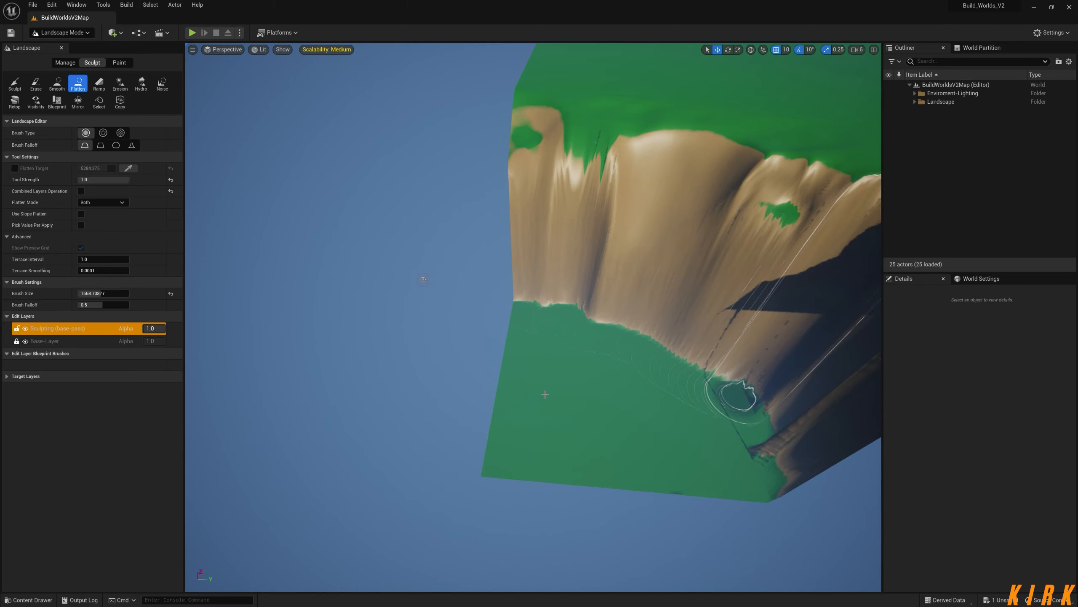
# Smooth the steep walls and rim of the sunken landscape corner with the Smooth tool at a tool strength of 1.0
pyautogui.moveTo(738, 395); pyautogui.dragTo(620, 366, button='right')
pyautogui.moveTo(533, 317)
pyautogui.mouseDown(button='right')
pyautogui.moveTo(533, 306)
pyautogui.moveTo(533, 365)
pyautogui.moveTo(527, 322)
pyautogui.moveTo(527, 359)
pyautogui.mouseUp(button='right')
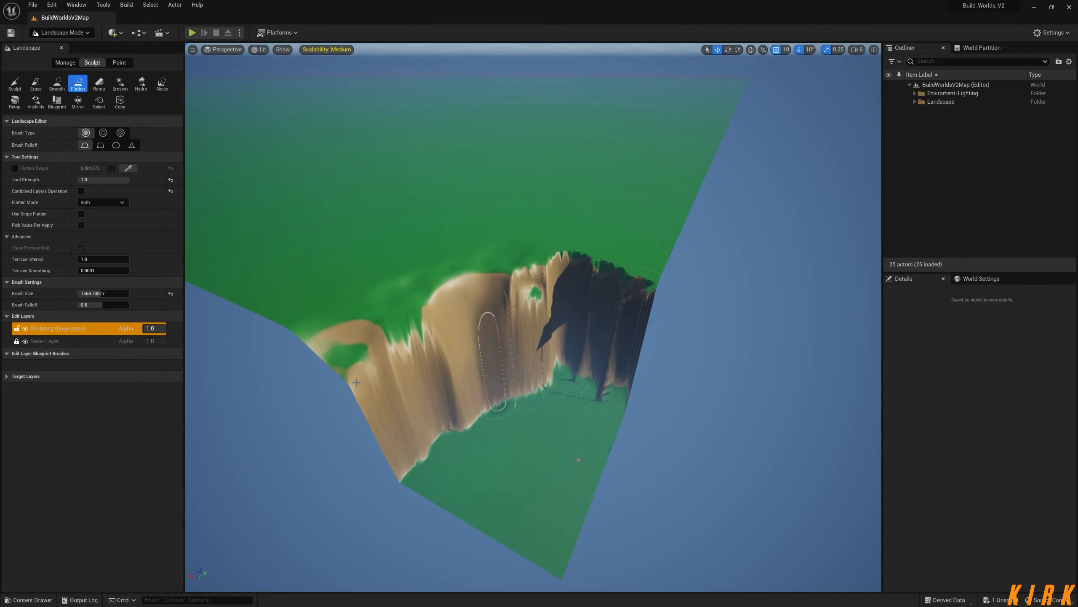
pyautogui.click(57, 85)
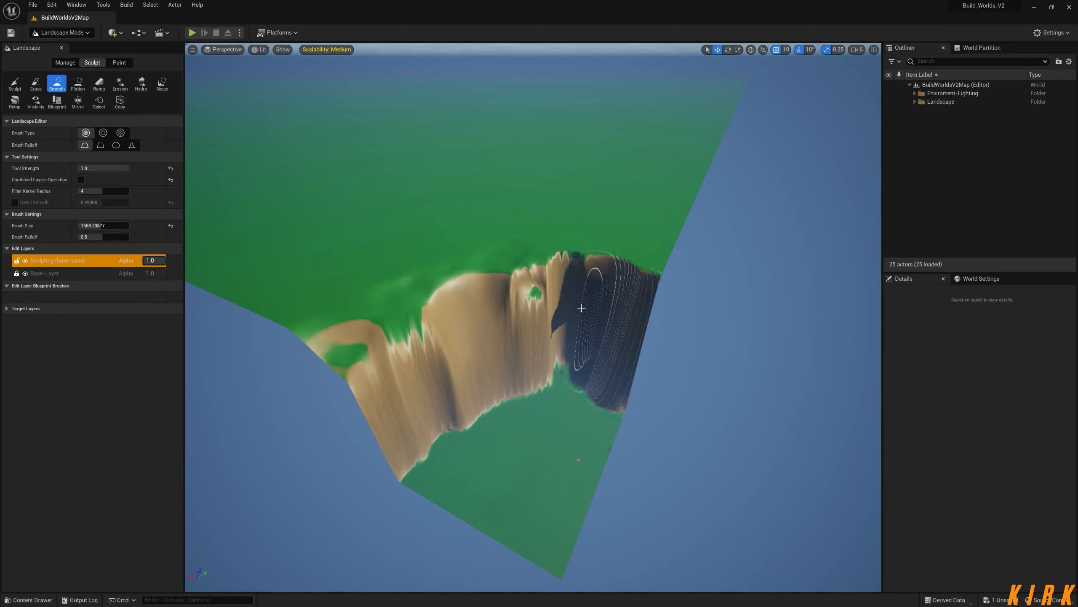
pyautogui.moveTo(581, 307)
pyautogui.mouseDown()
pyautogui.moveTo(354, 356)
pyautogui.moveTo(458, 340)
pyautogui.moveTo(573, 260)
pyautogui.moveTo(373, 320)
pyautogui.moveTo(441, 289)
pyautogui.mouseUp()
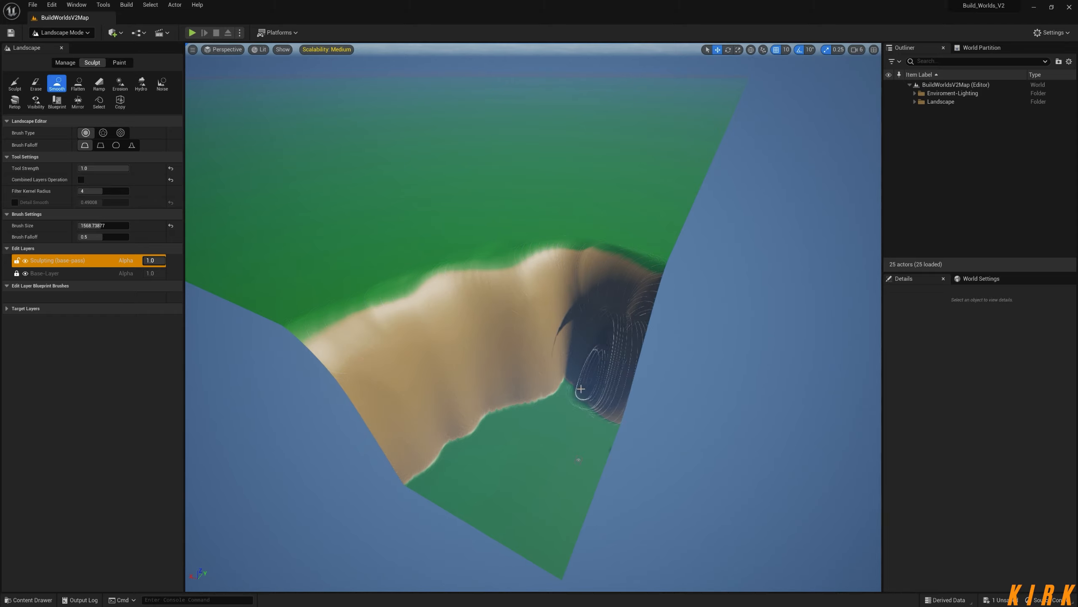
pyautogui.moveTo(564, 381)
pyautogui.mouseDown()
pyautogui.moveTo(569, 318)
pyautogui.moveTo(551, 404)
pyautogui.moveTo(414, 446)
pyautogui.moveTo(496, 436)
pyautogui.moveTo(450, 428)
pyautogui.moveTo(576, 413)
pyautogui.moveTo(614, 428)
pyautogui.mouseUp()
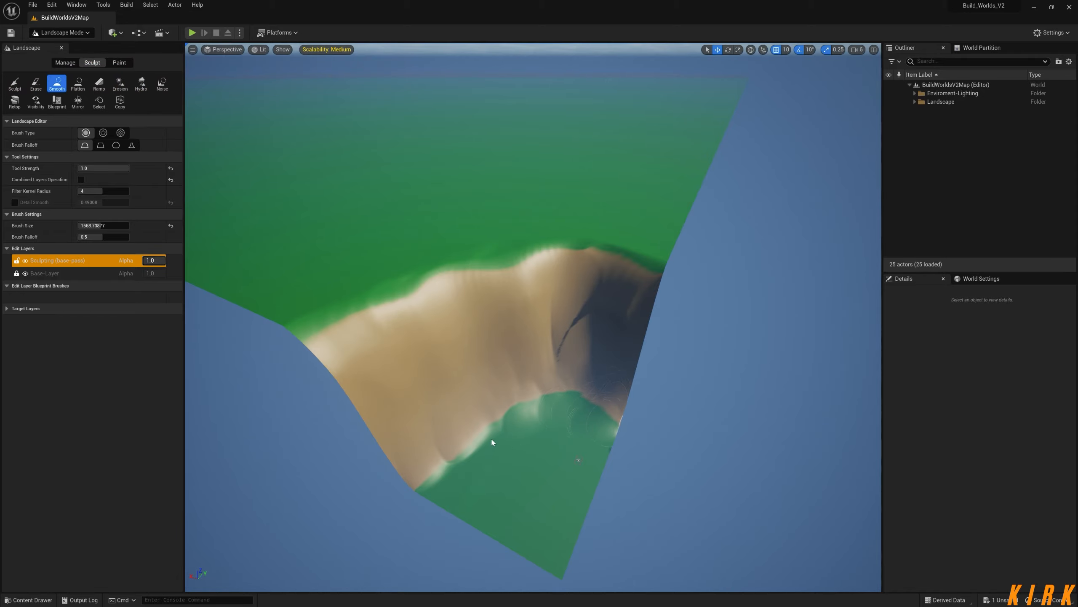
# Cut three flat ledges at different heights into the smoothed wall of the sunken corner with the Flatten tool
pyautogui.moveTo(492, 442)
pyautogui.mouseDown(button='right')
pyautogui.moveTo(412, 389)
pyautogui.moveTo(416, 413)
pyautogui.moveTo(412, 393)
pyautogui.mouseUp(button='right')
pyautogui.press('w')
pyautogui.press('s')
pyautogui.click(78, 85)
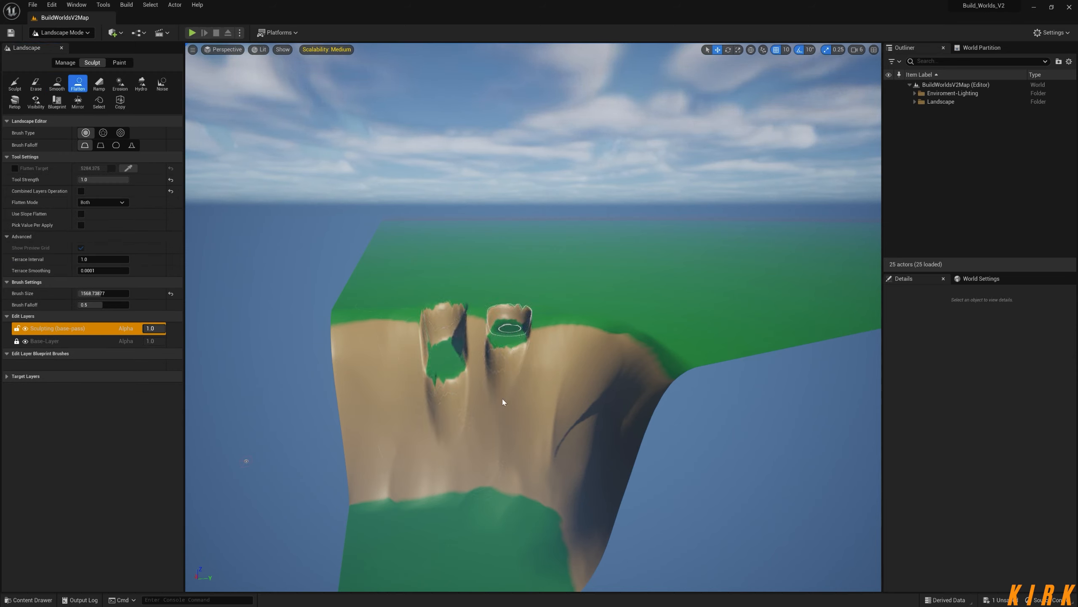
pyautogui.moveTo(381, 438); pyautogui.dragTo(380, 382)
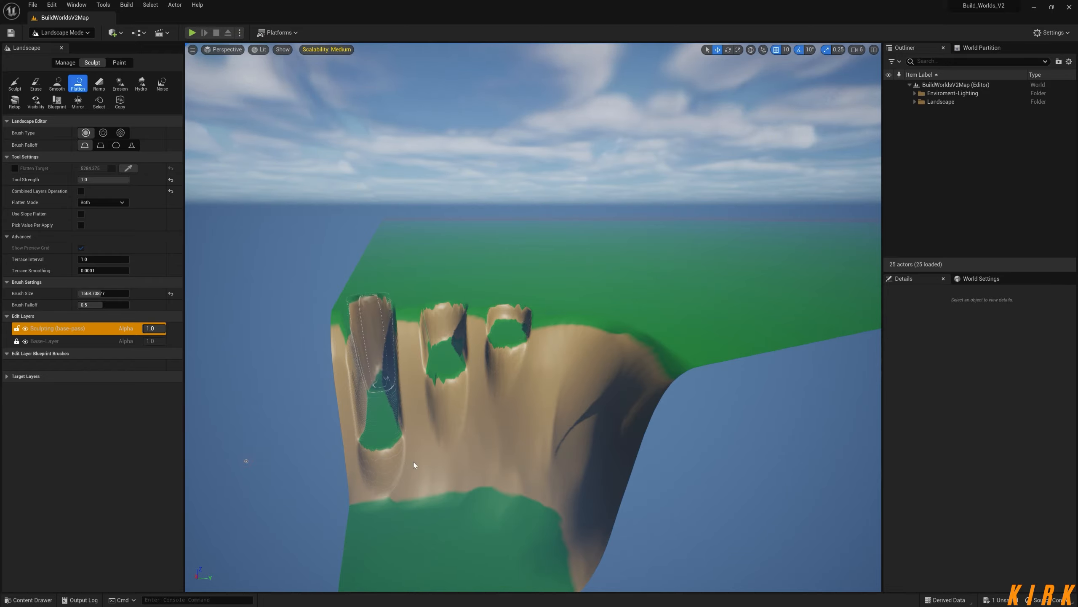
# Examine the slope colouring on the three ledges and walls of the sunken corner from different angles
pyautogui.press('w')
pyautogui.moveTo(502, 465)
pyautogui.mouseDown(button='right')
pyautogui.moveTo(496, 440)
pyautogui.moveTo(467, 477)
pyautogui.moveTo(494, 490)
pyautogui.moveTo(480, 467)
pyautogui.moveTo(495, 469)
pyautogui.moveTo(470, 454)
pyautogui.moveTo(492, 488)
pyautogui.moveTo(489, 470)
pyautogui.moveTo(532, 464)
pyautogui.mouseUp(button='right')
pyautogui.press('s')
pyautogui.press('w')
pyautogui.press('s')
pyautogui.press('w')
pyautogui.press('w')
# Switch to Selection mode and start playing from a point on the green ground beside the craters
pyautogui.click(87, 33)
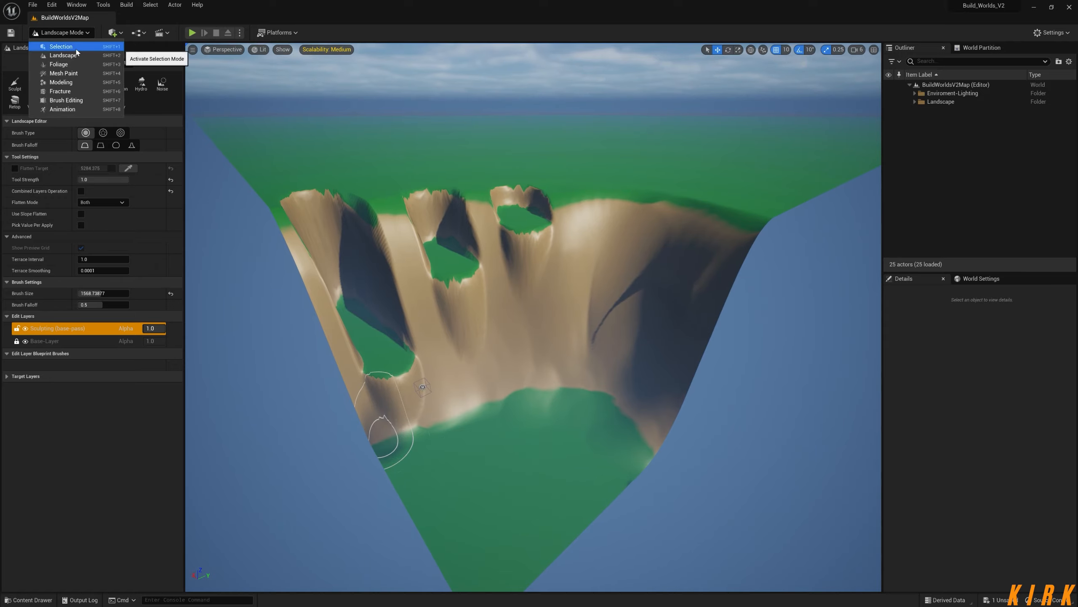
pyautogui.click(75, 48)
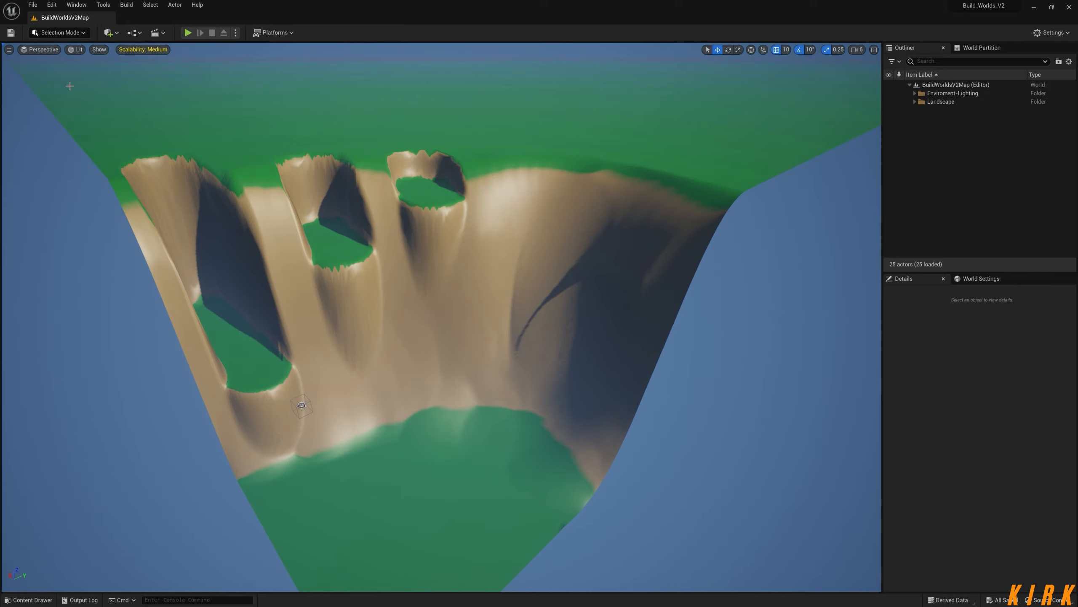
pyautogui.moveTo(614, 345); pyautogui.dragTo(463, 361, button='right')
pyautogui.press('w')
pyautogui.rightClick(380, 400)
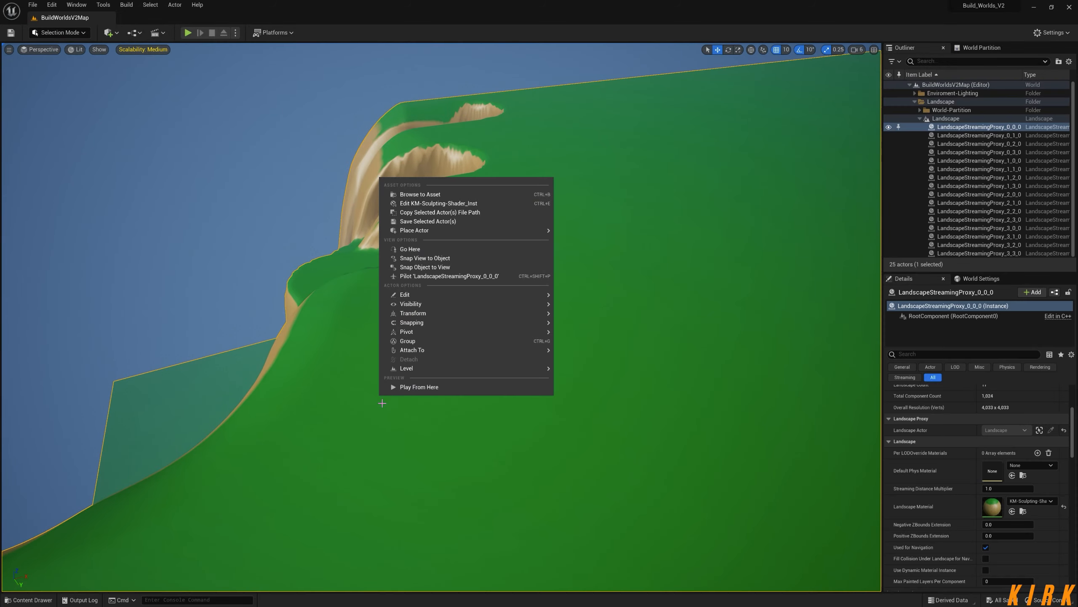
pyautogui.click(423, 387)
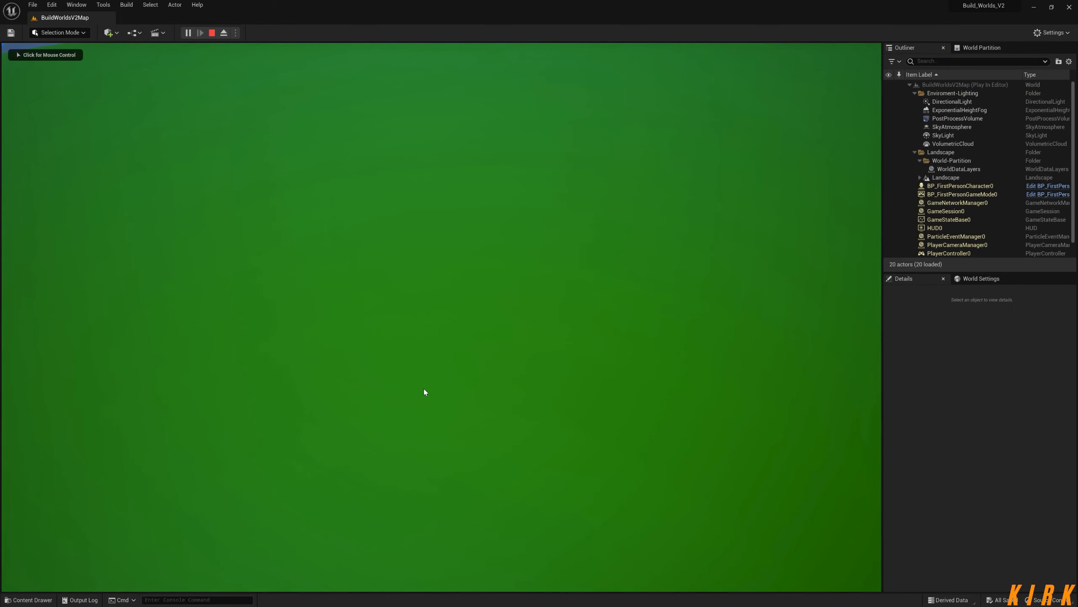
pyautogui.click(423, 389)
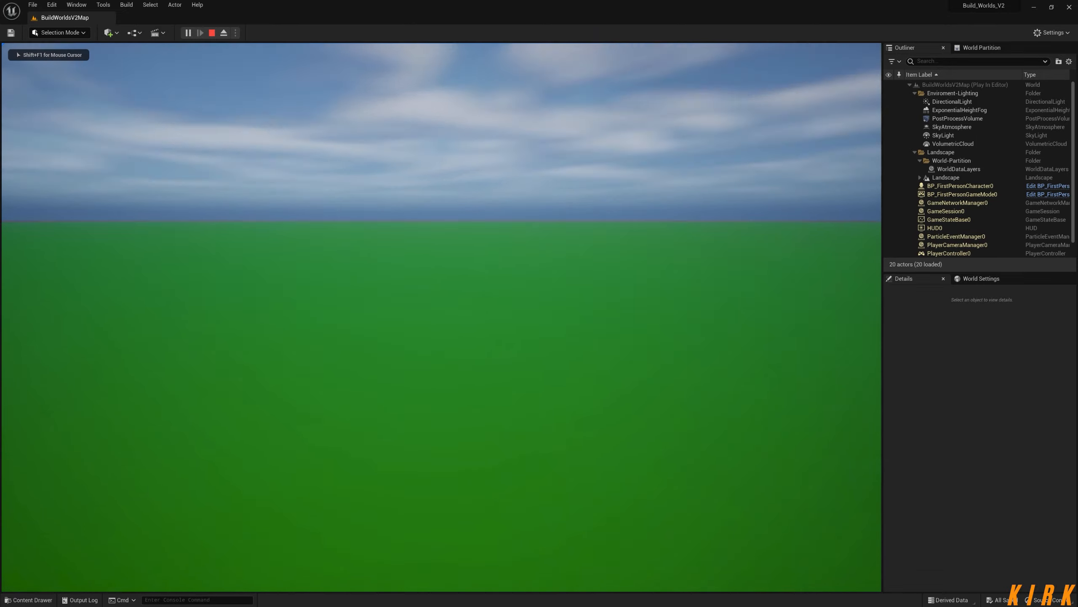
# Walk in first person across the landscape past the carved craters and examine the slope colouring on their walls
pyautogui.press('w')
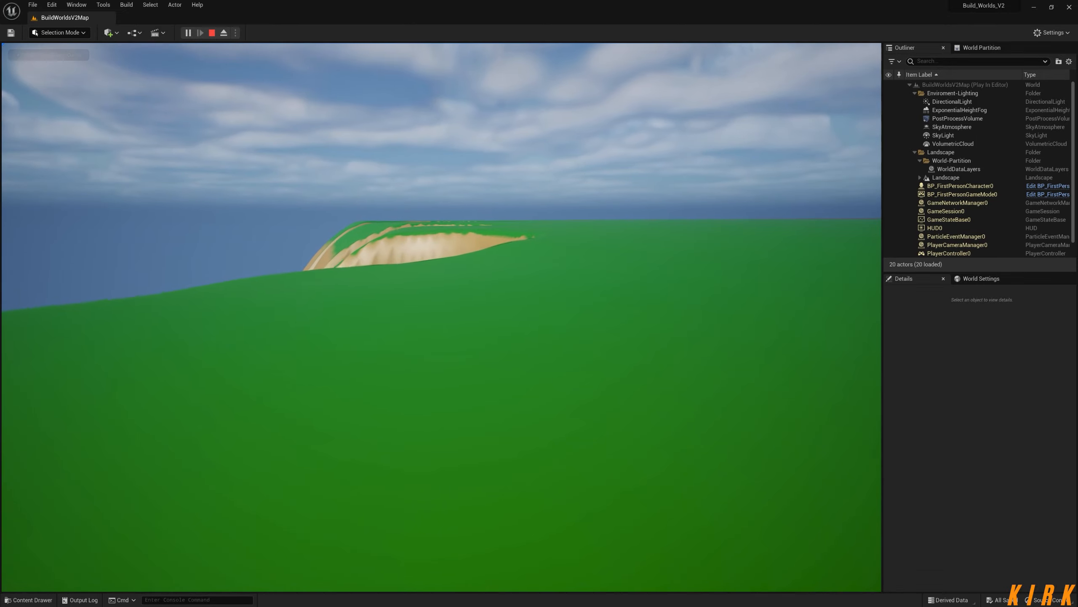
pyautogui.press('w')
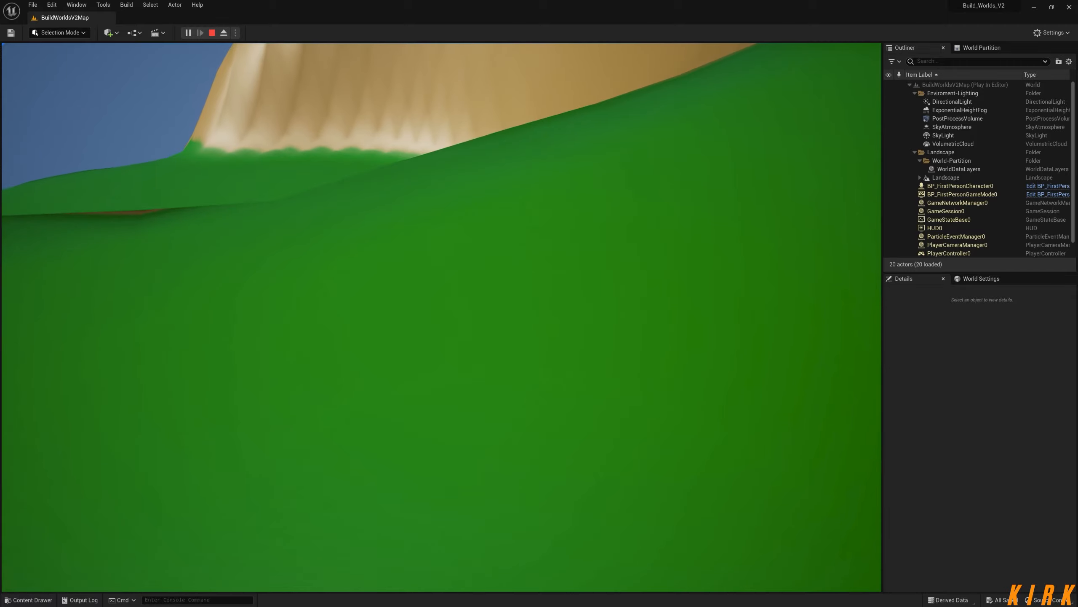
pyautogui.press('w')
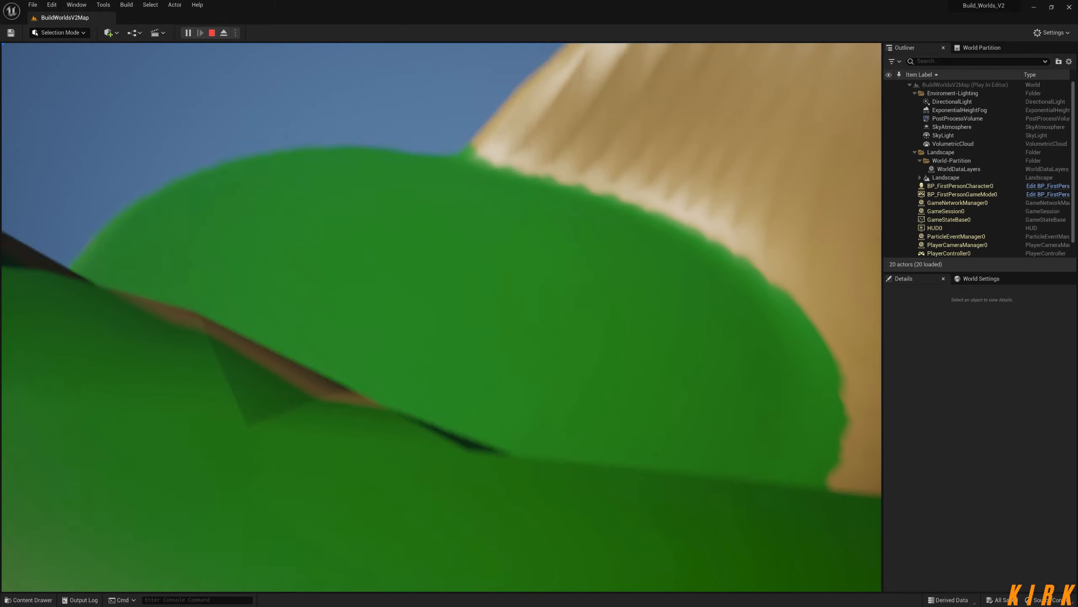
pyautogui.press('w')
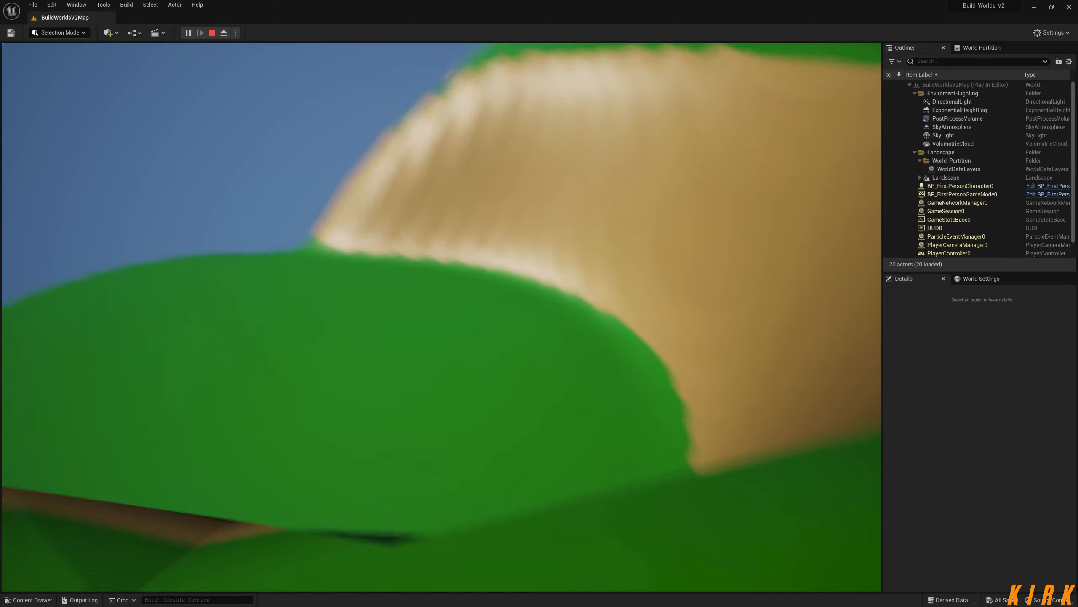
pyautogui.press('w')
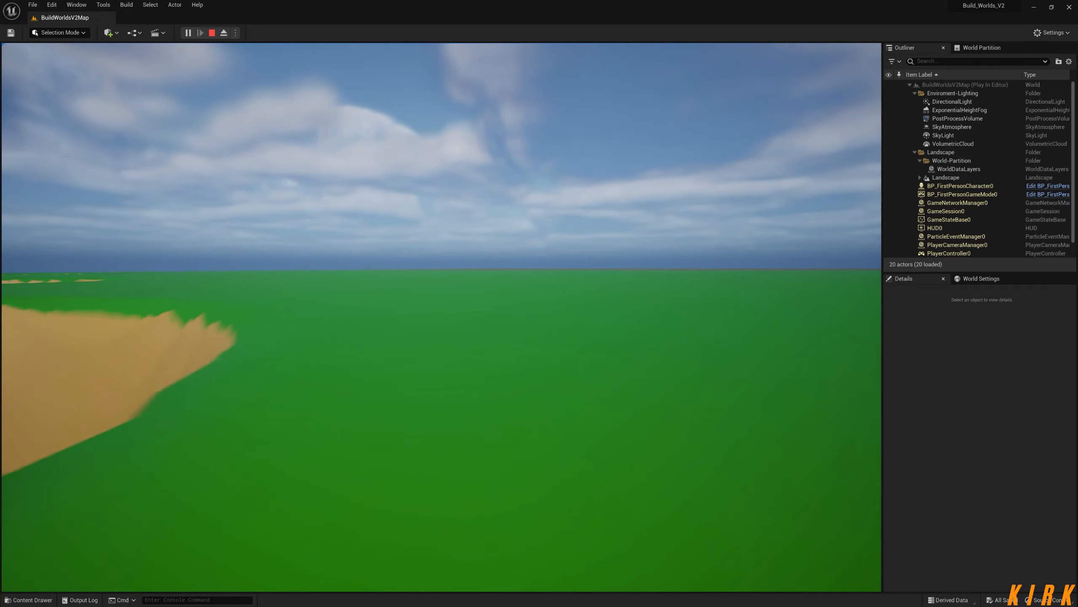
pyautogui.press('w')
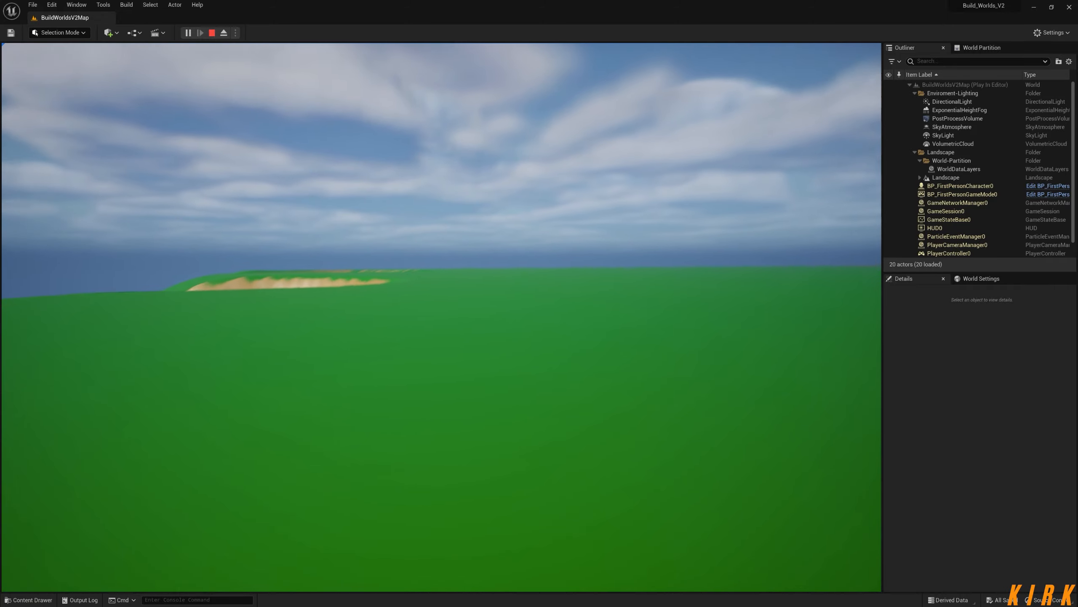
pyautogui.press('w')
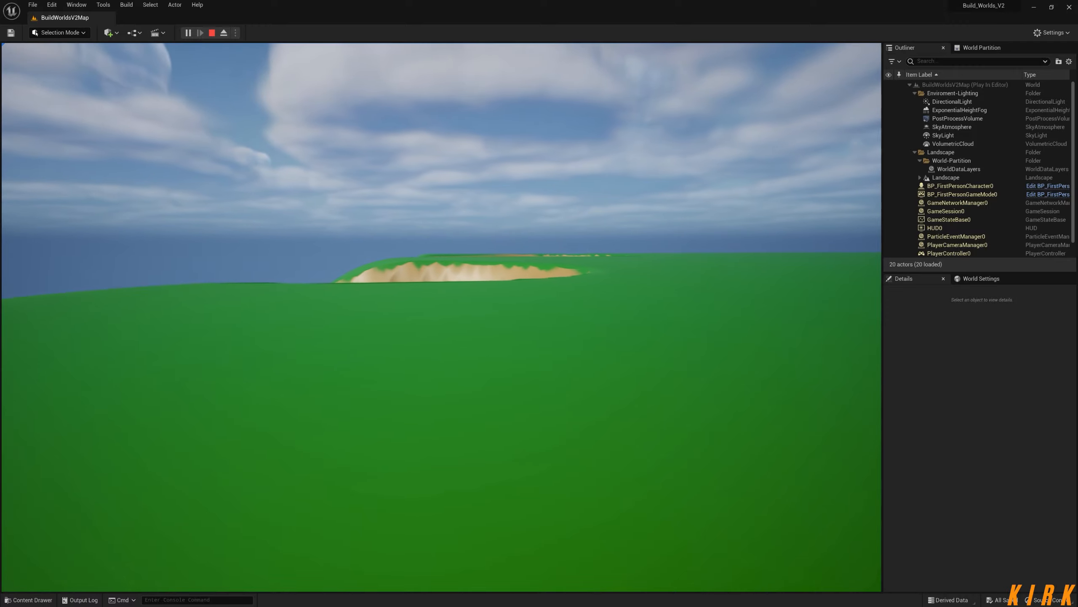
pyautogui.press('w')
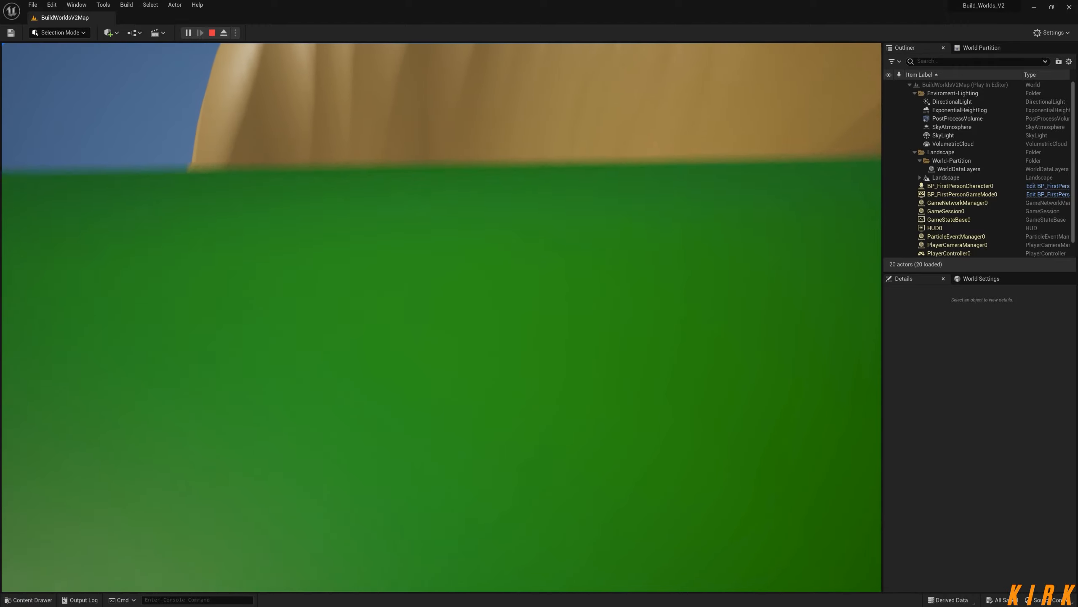
pyautogui.press('w')
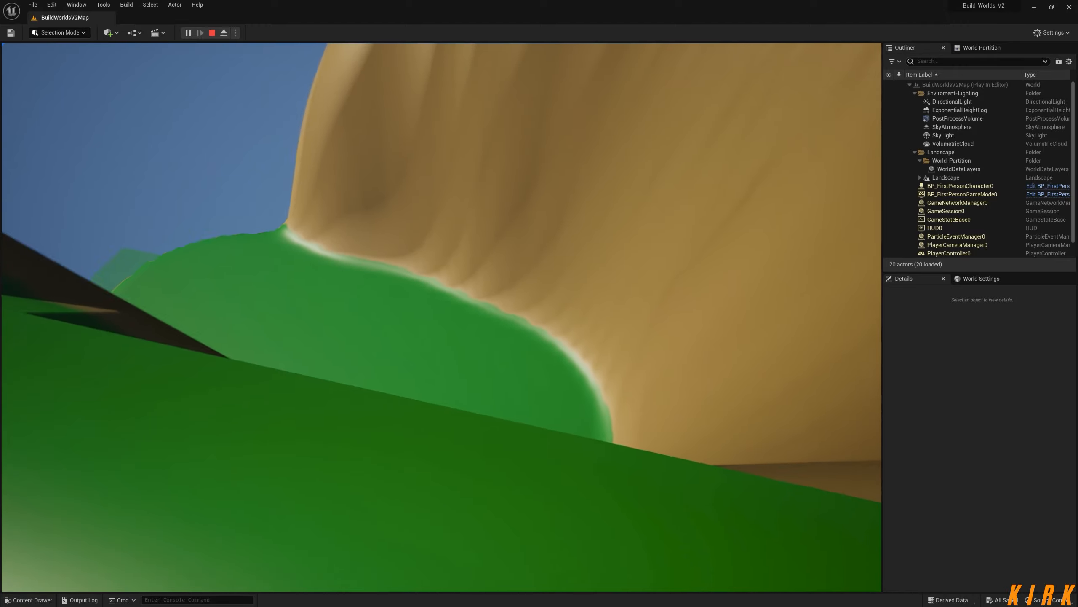
pyautogui.press('d')
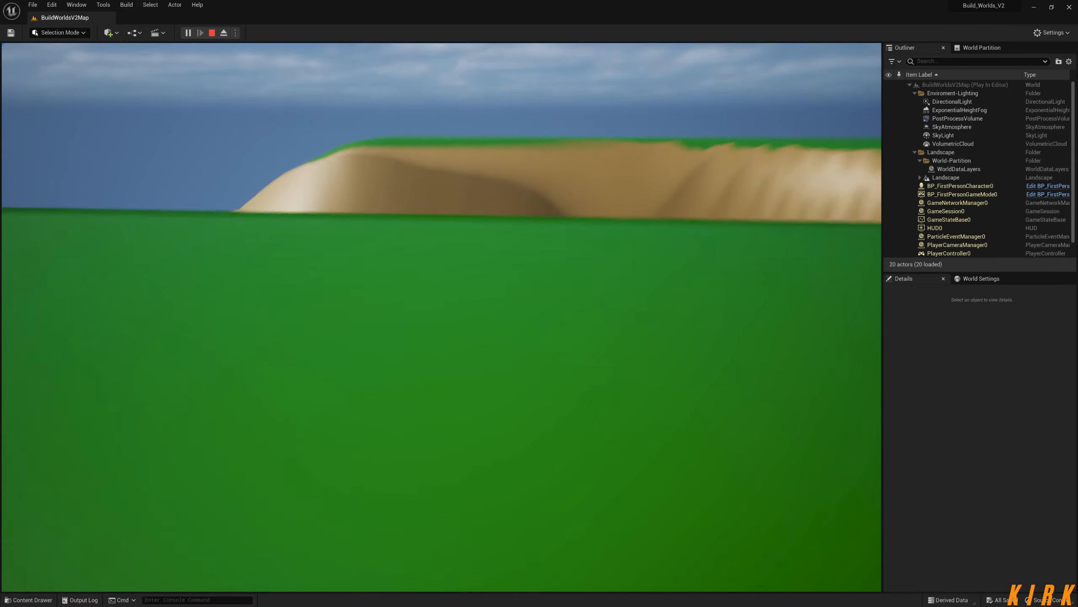
pyautogui.press('w')
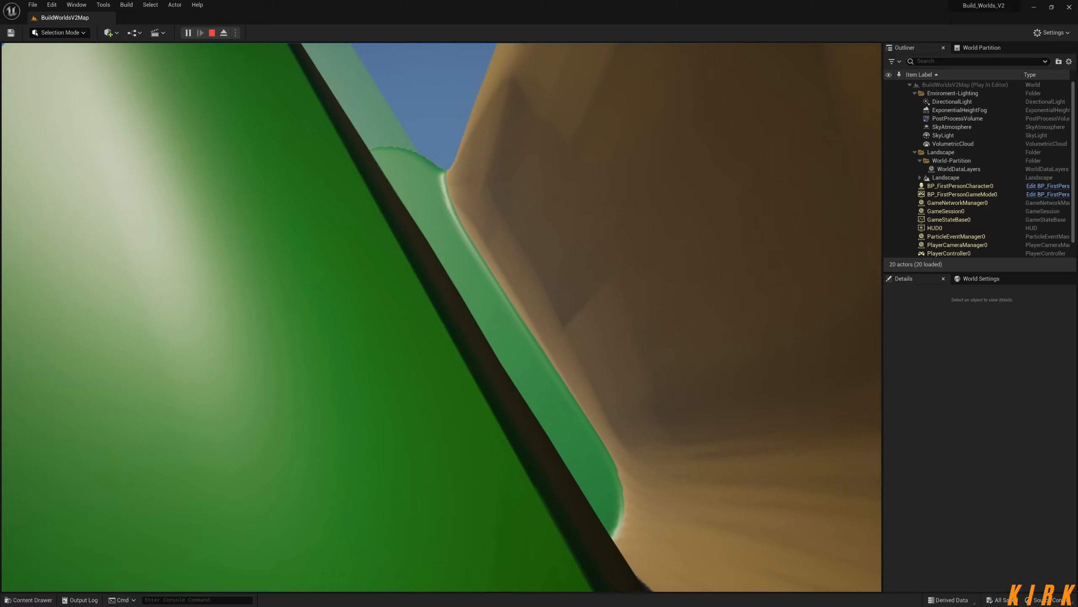
pyautogui.press('w')
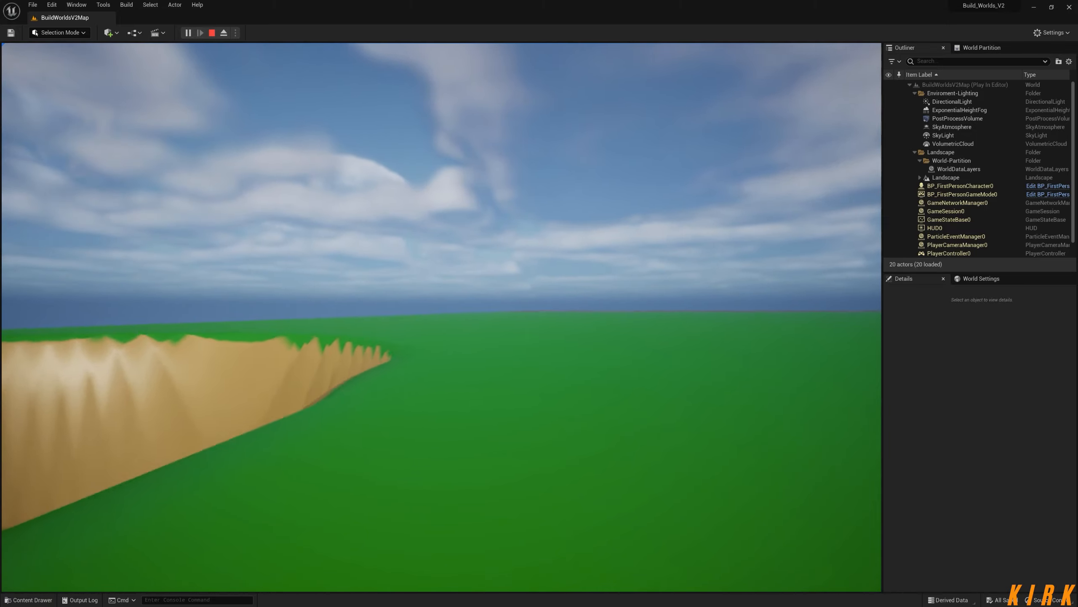
# Walk along the narrow green ridge to its end overlooking the sunken corner
pyautogui.press('w')
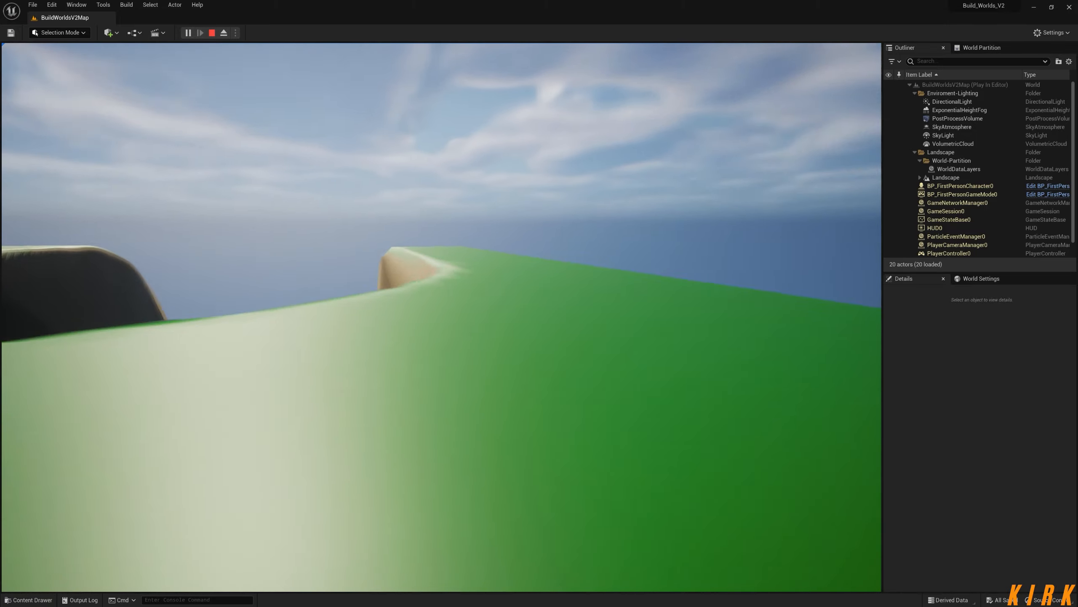
pyautogui.press('w')
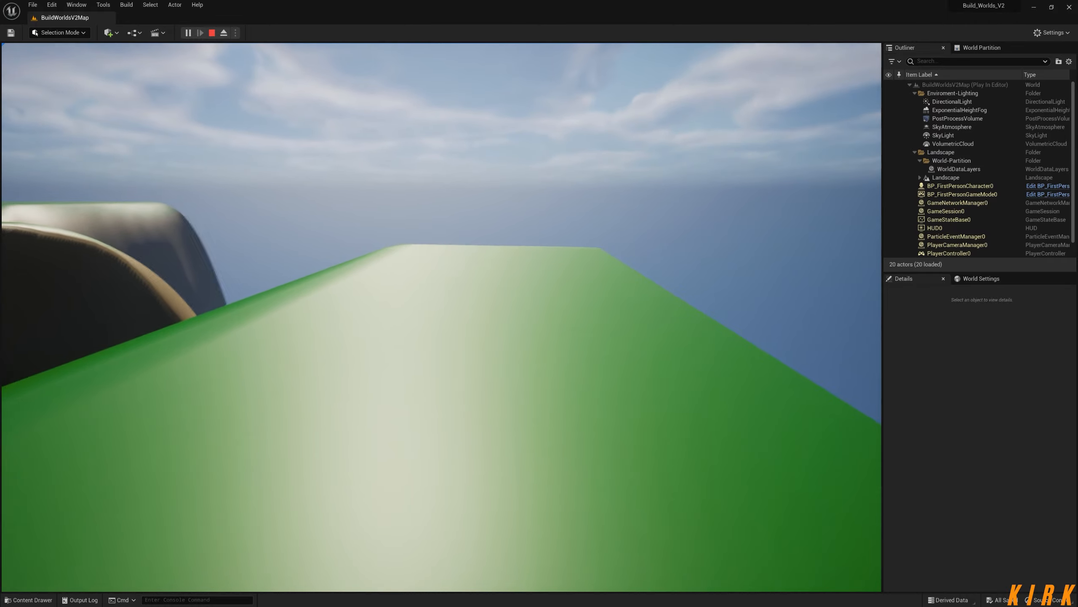
pyautogui.press('w')
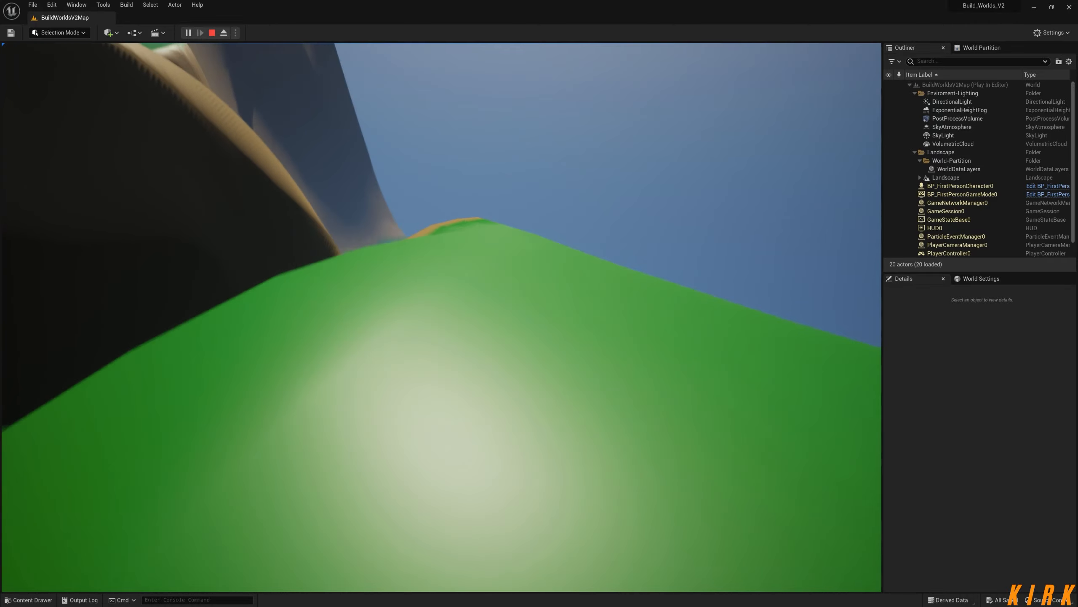
pyautogui.press('w')
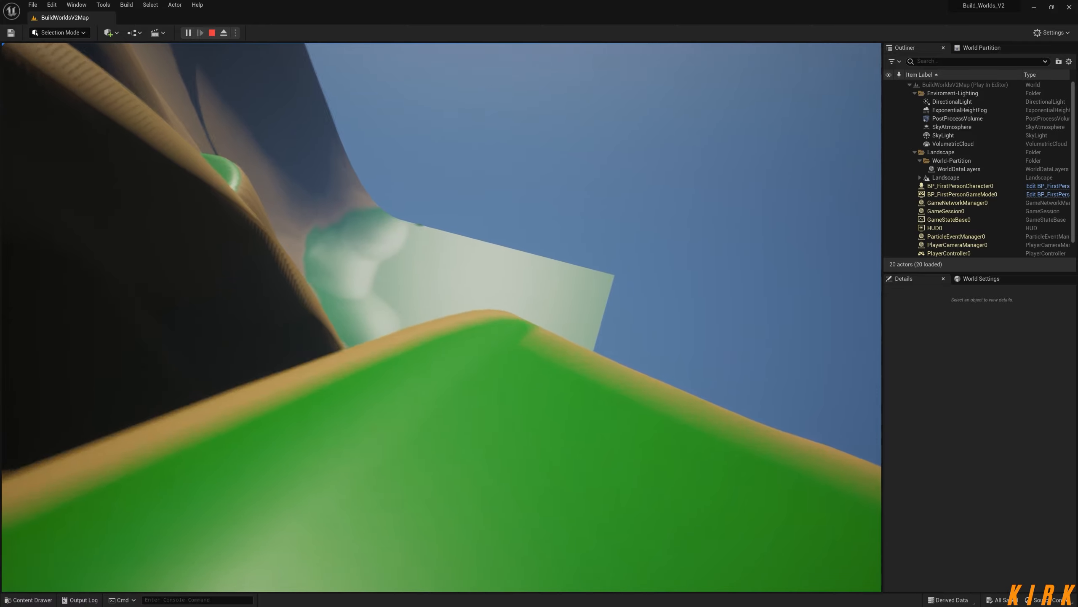
pyautogui.press('w')
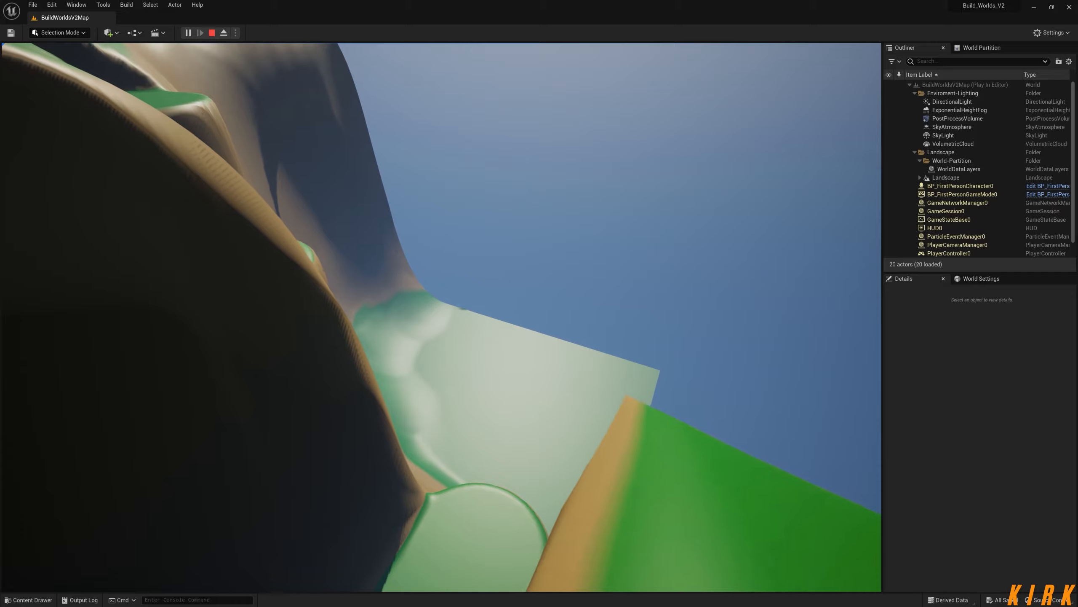
pyautogui.press('w')
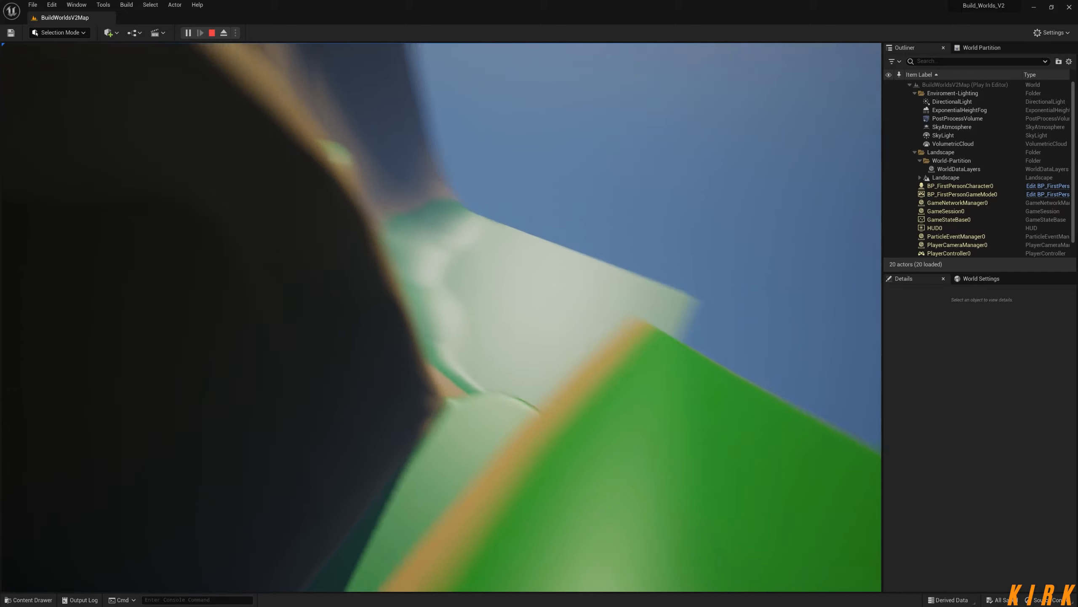
# Jump off the ridge down to the sunken corner's floor and examine the walls and ledges from below
pyautogui.press('space')
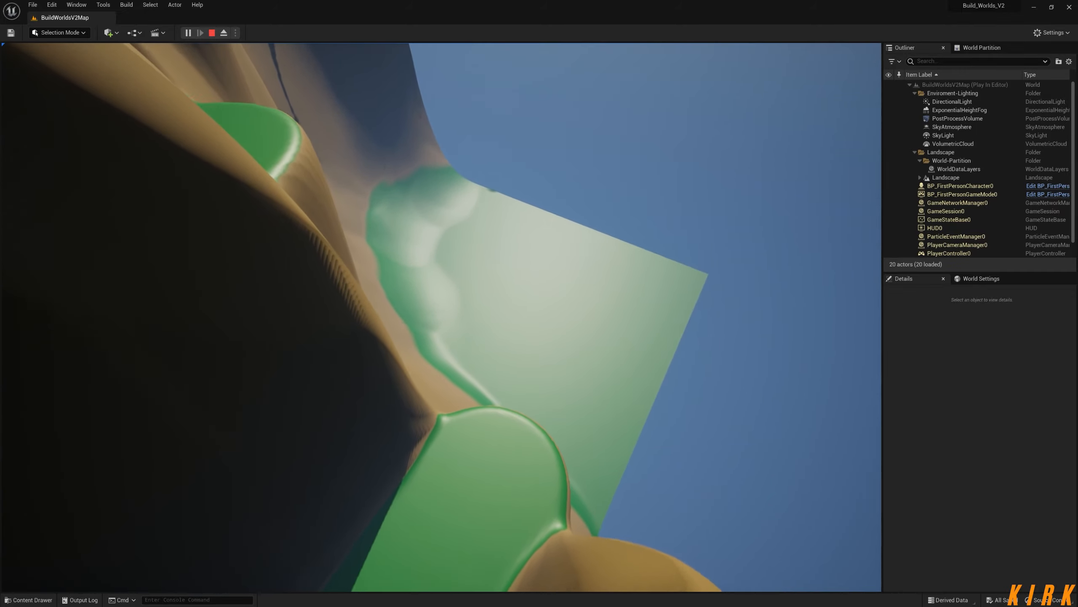
pyautogui.press('w')
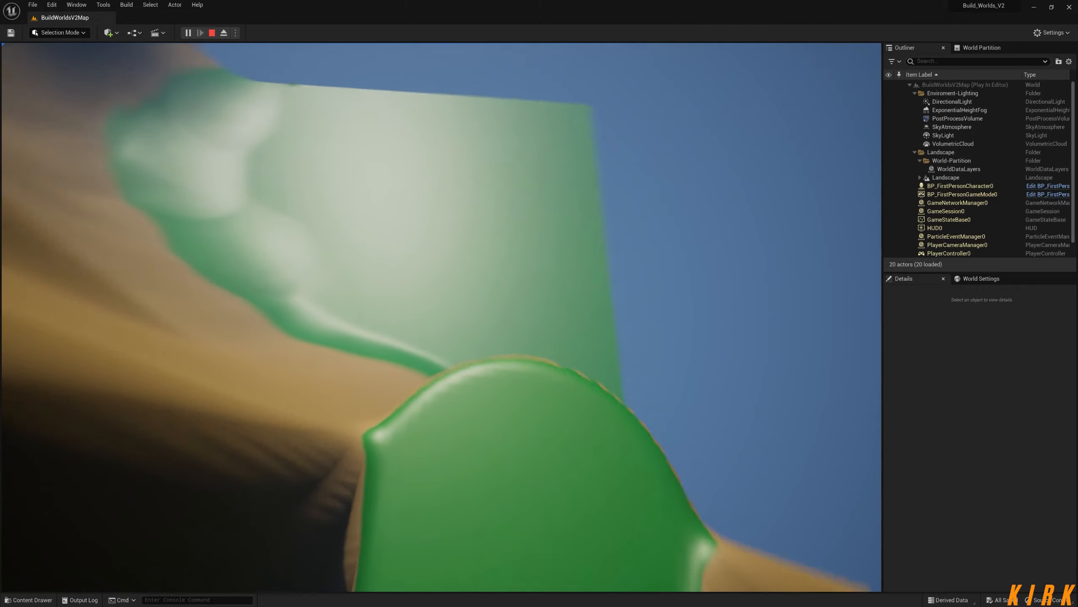
pyautogui.press('w')
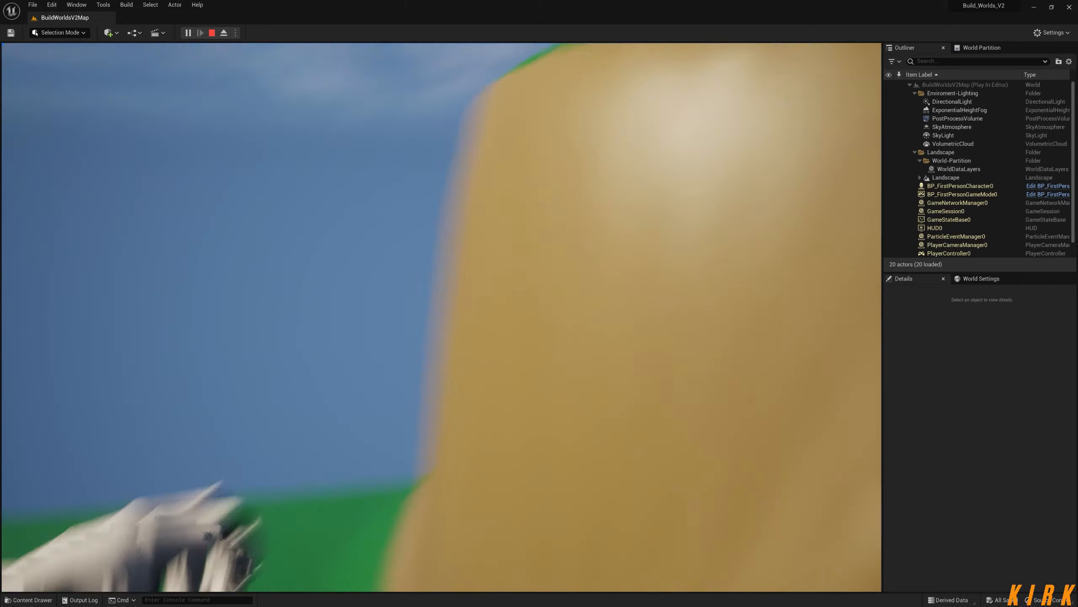
pyautogui.press('w')
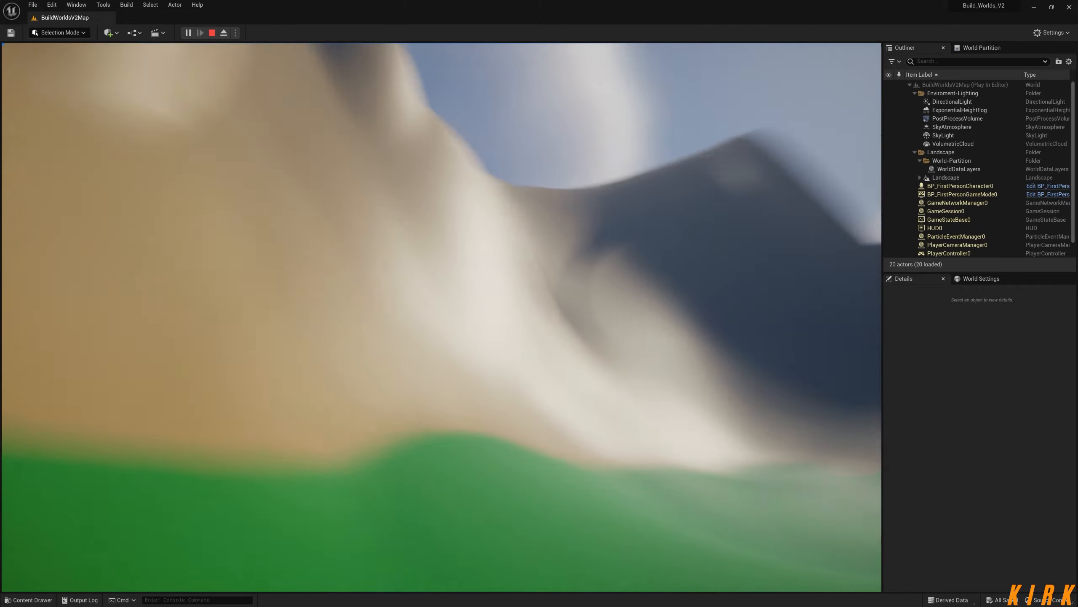
pyautogui.press('w')
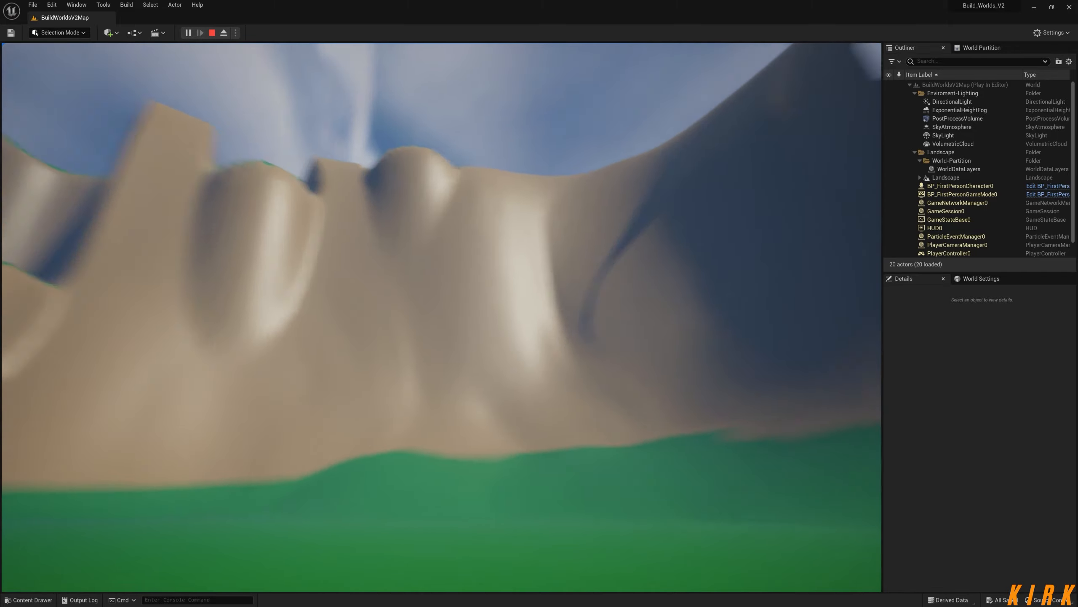
pyautogui.press('w')
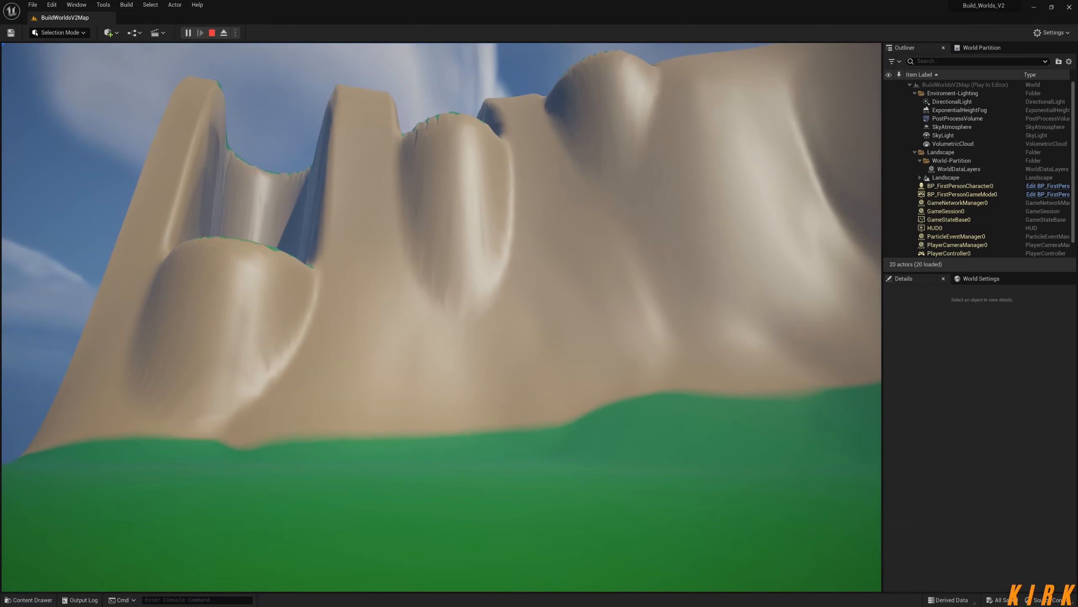
# Stop the first-person play session and return to editing the level beside the sculpted craters
pyautogui.press('Escape')
pyautogui.moveTo(594, 305); pyautogui.dragTo(613, 306, button='right')
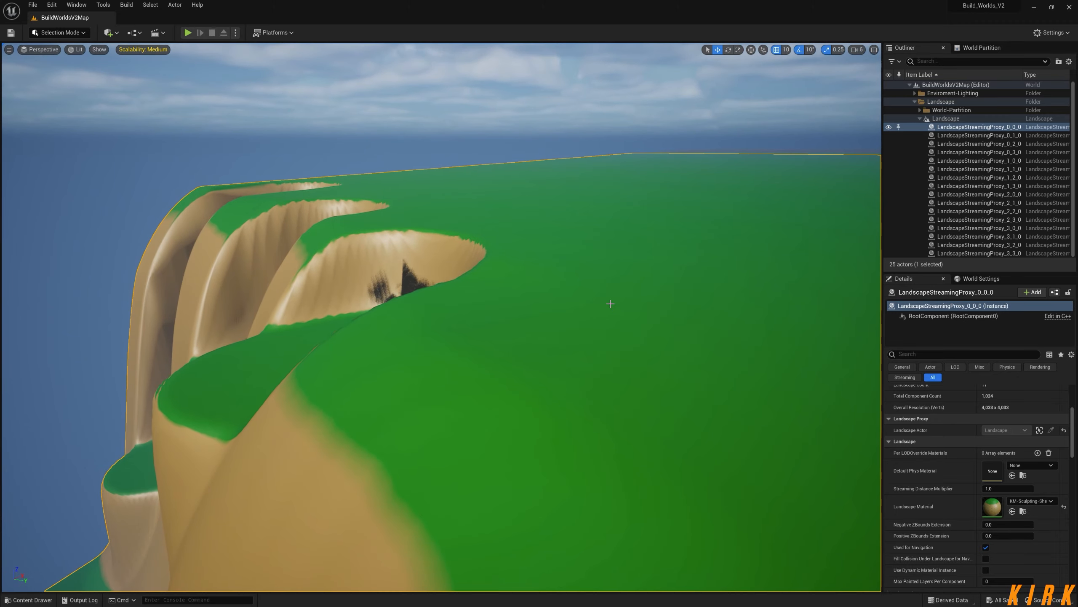
pyautogui.moveTo(304, 191); pyautogui.dragTo(230, 176, button='right')
pyautogui.press('s')
pyautogui.press('w')
pyautogui.press('w')
# Search the project's Content folder for "Man" and place ABP_Manny on the green ground at the edge of the nearest crater
pyautogui.click(22, 600)
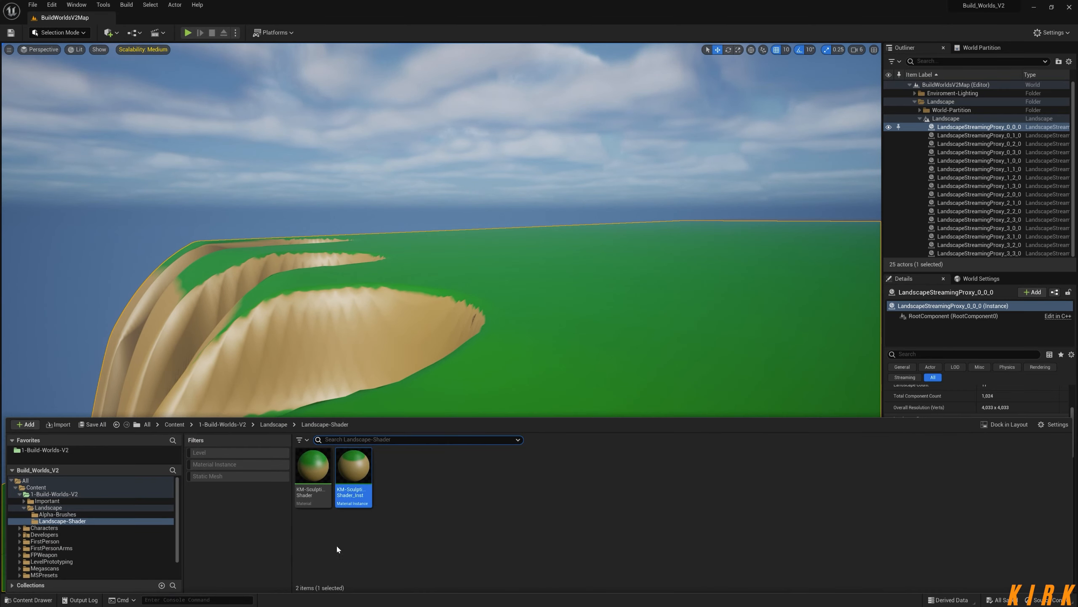
pyautogui.click(37, 487)
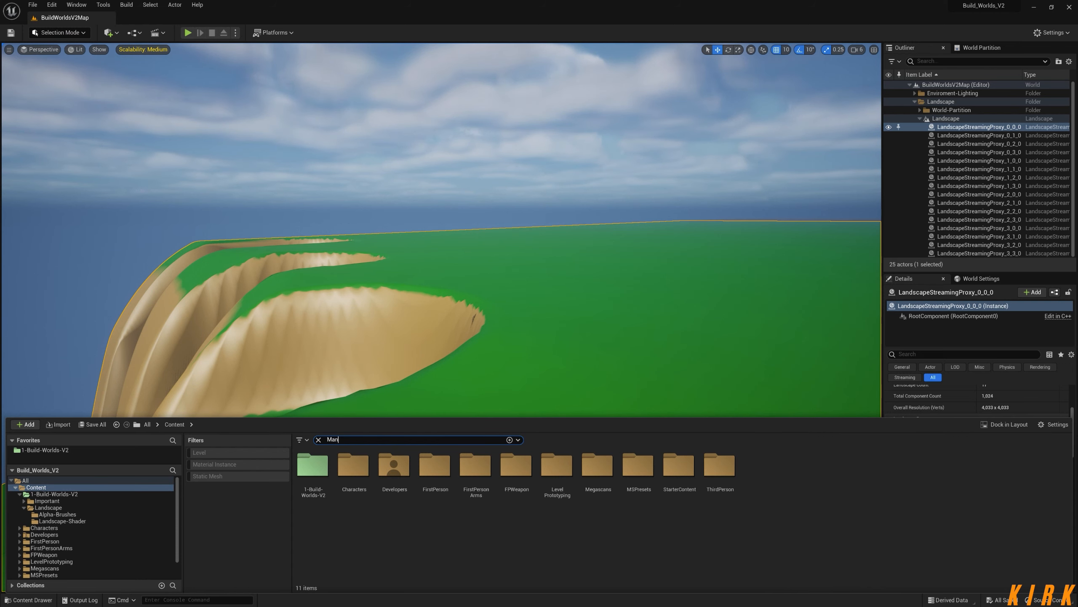
pyautogui.click(586, 434)
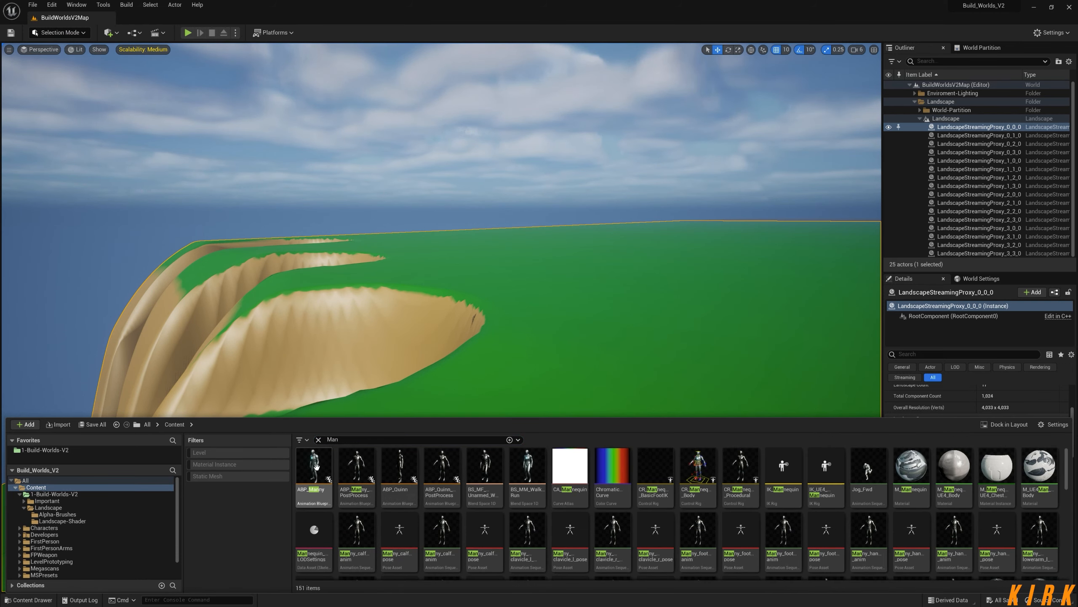
pyautogui.moveTo(316, 465); pyautogui.dragTo(450, 389)
# Deselect the mannequin and compare its size with the craters and sunken corner from a distance
pyautogui.moveTo(402, 410); pyautogui.dragTo(373, 442, button='right')
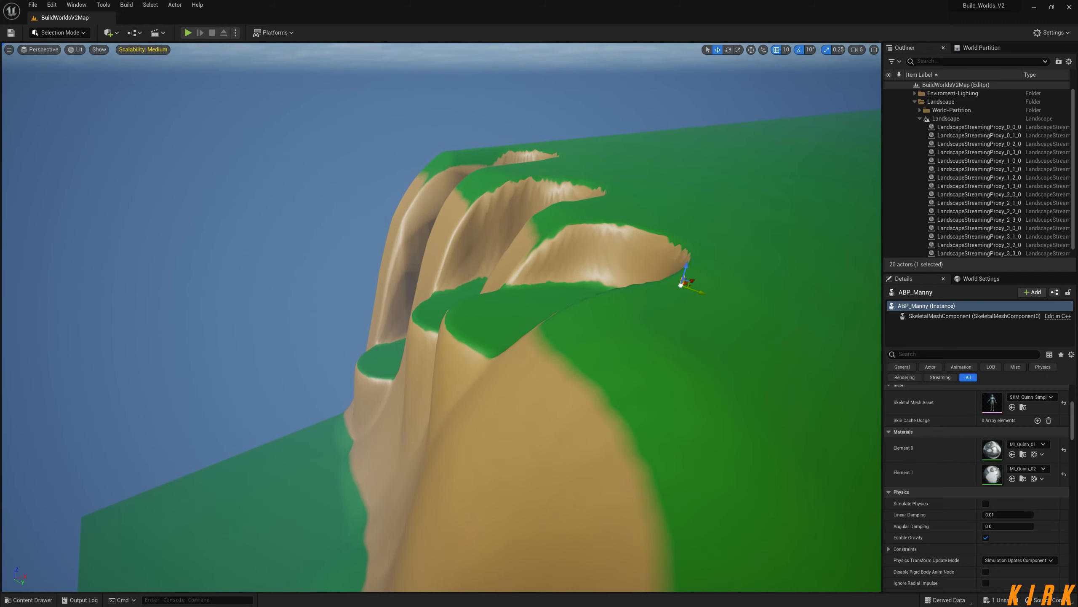
pyautogui.press('Escape')
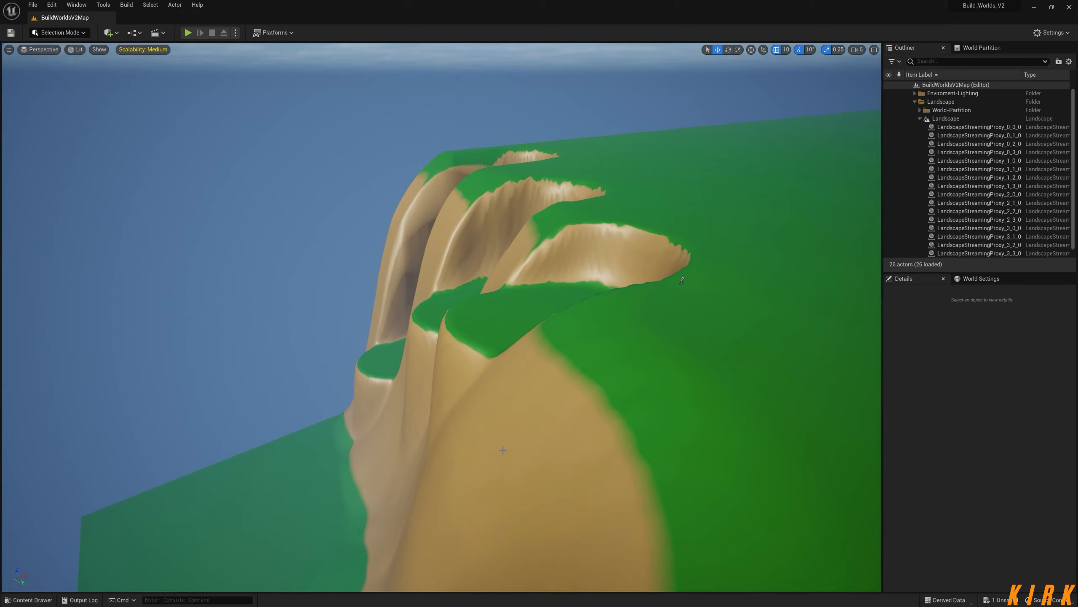
pyautogui.moveTo(503, 443)
pyautogui.mouseDown(button='right')
pyautogui.moveTo(502, 429)
pyautogui.moveTo(501, 450)
pyautogui.mouseUp(button='right')
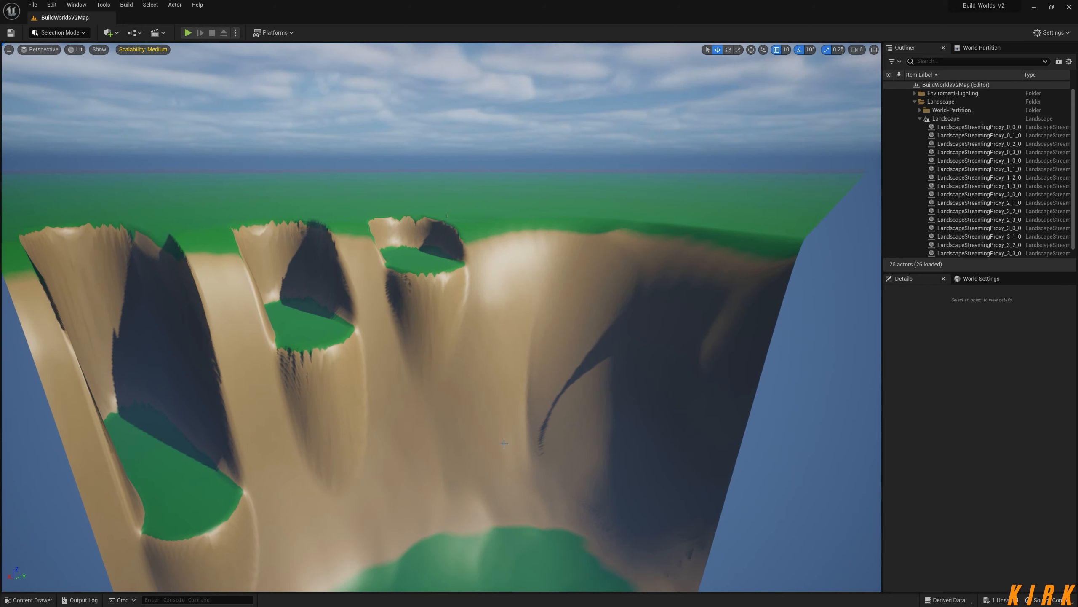
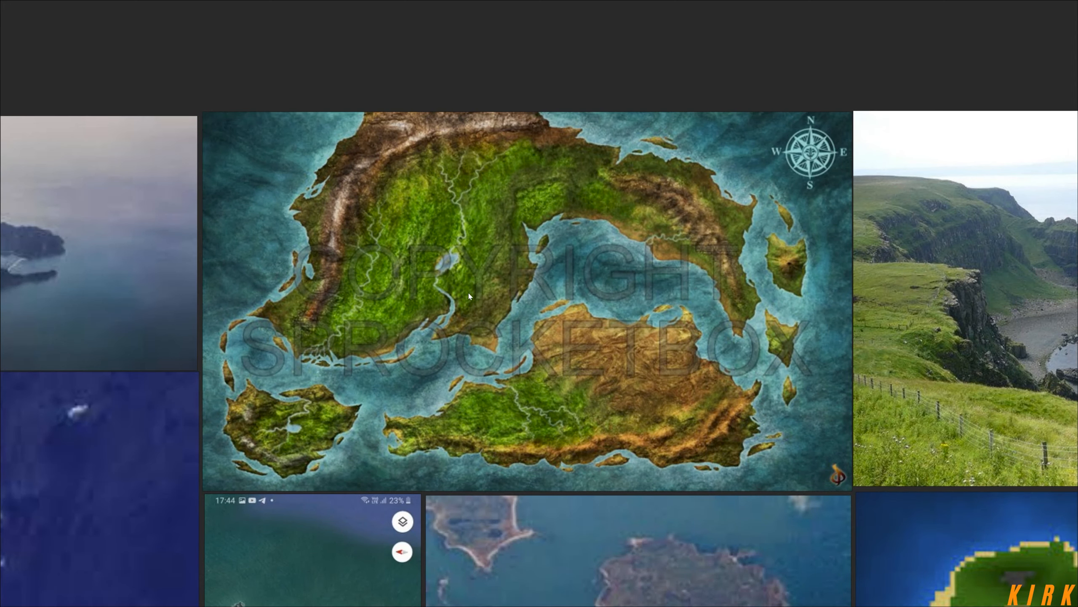
# Maximize the reference image board and survey its collection of island maps and photos
pyautogui.hotkey('ctrl', 'f')
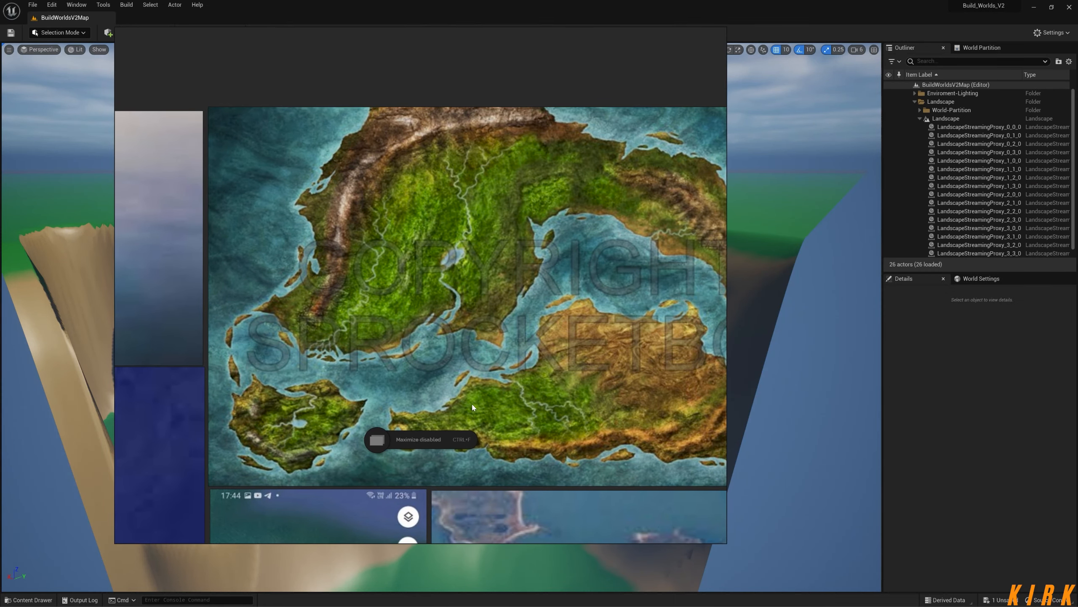
pyautogui.hotkey('ctrl', 'f')
pyautogui.moveTo(497, 392); pyautogui.dragTo(545, 279, button='middle')
pyautogui.scroll(-6, 545, 278)
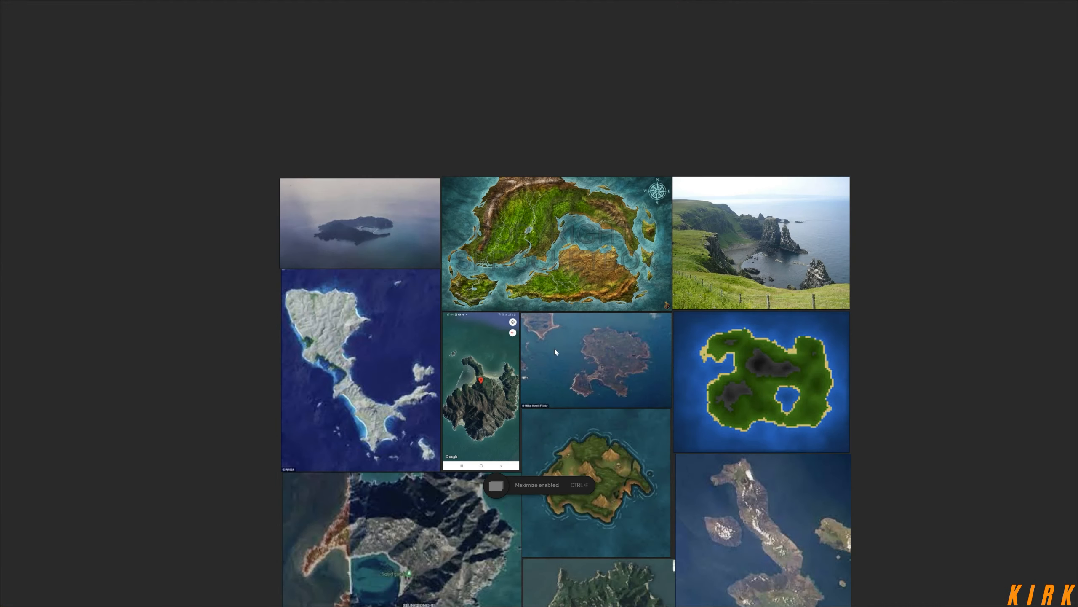
pyautogui.moveTo(586, 372); pyautogui.dragTo(551, 276, button='middle')
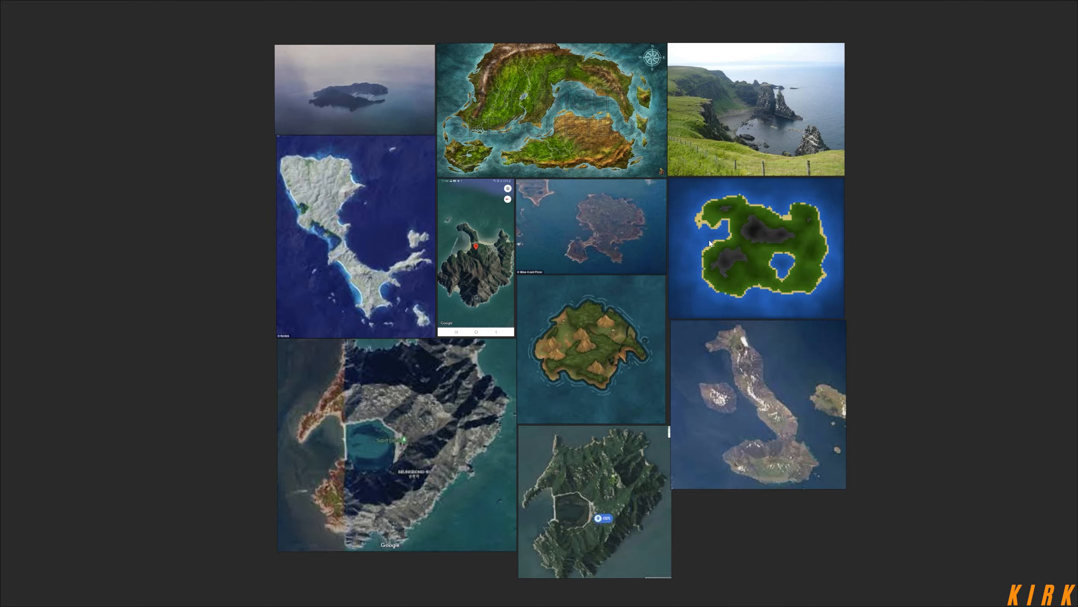
pyautogui.scroll(9, 352, 77)
pyautogui.scroll(-9, 311, 196)
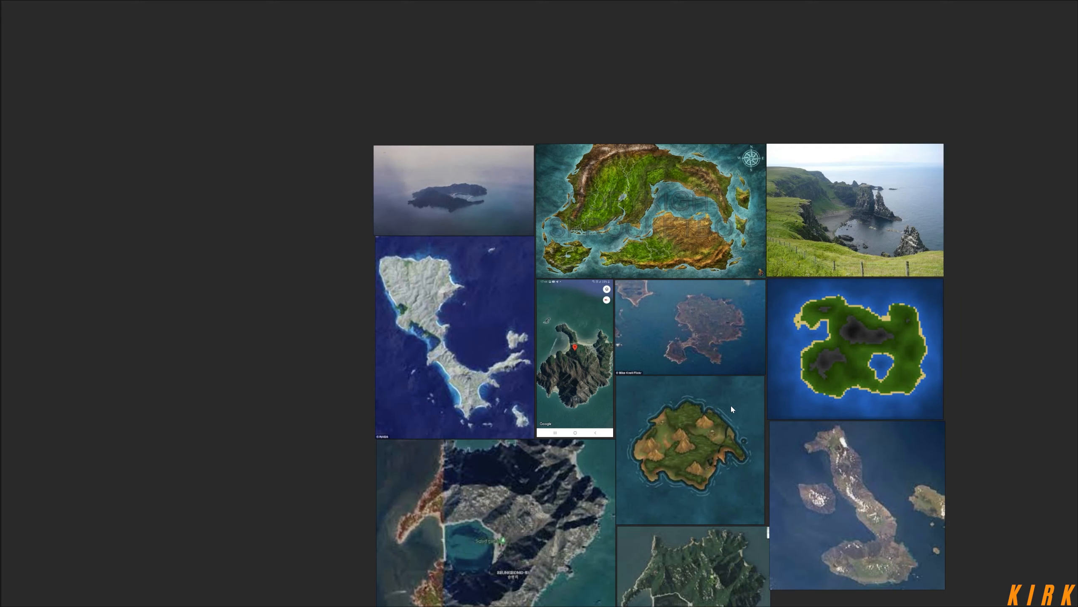
pyautogui.moveTo(728, 380); pyautogui.dragTo(686, 286, button='middle')
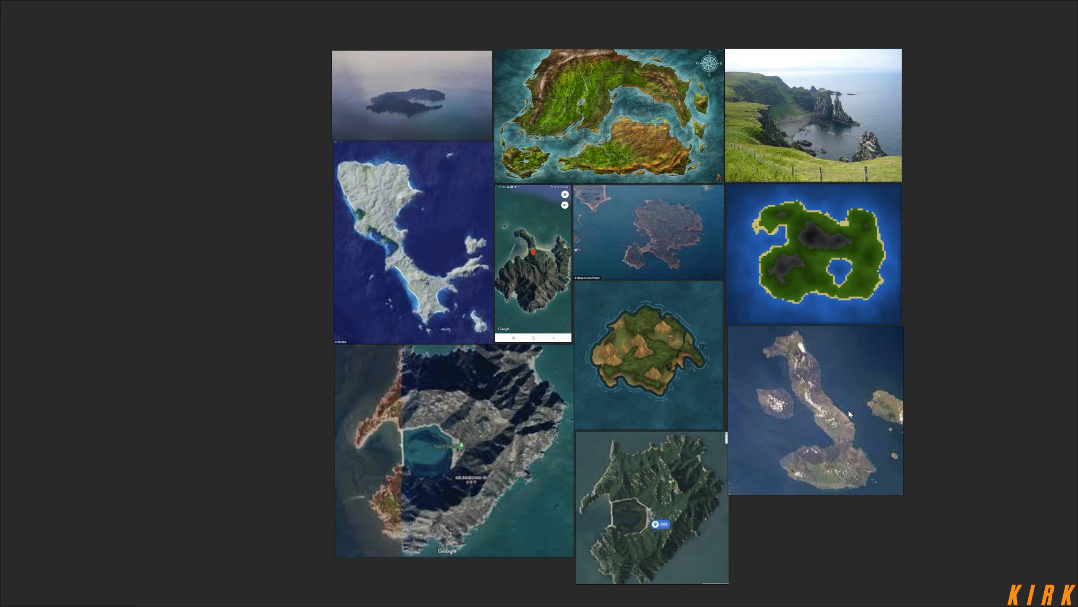
# Examine the coastline shapes of the satellite islands, from the pale elongated island to the snow-capped chain
pyautogui.scroll(5, 408, 238)
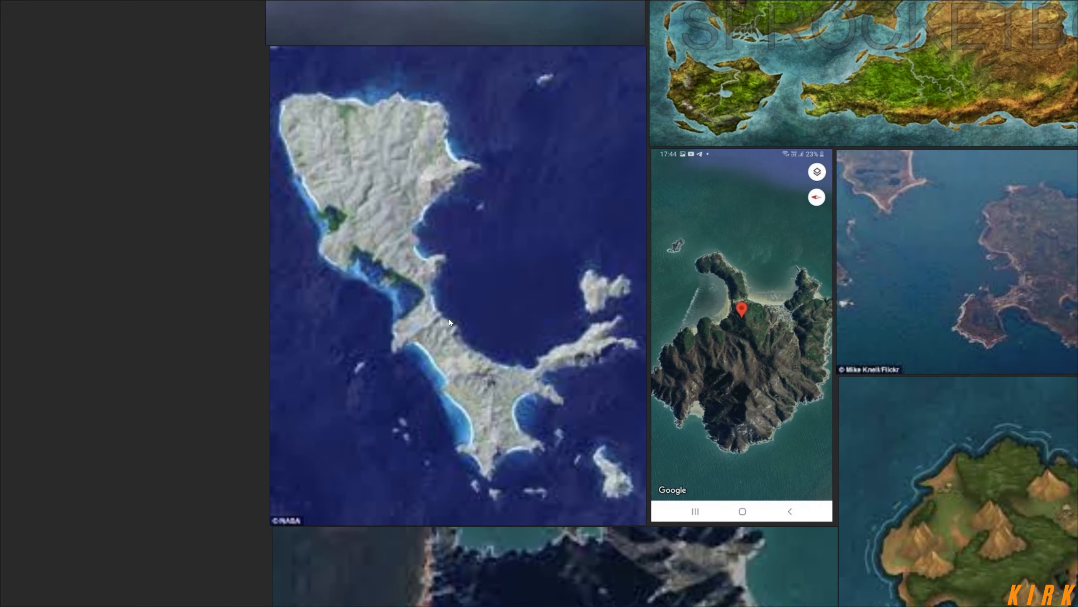
pyautogui.scroll(-1, 471, 330)
pyautogui.moveTo(941, 563); pyautogui.dragTo(376, 287, button='middle')
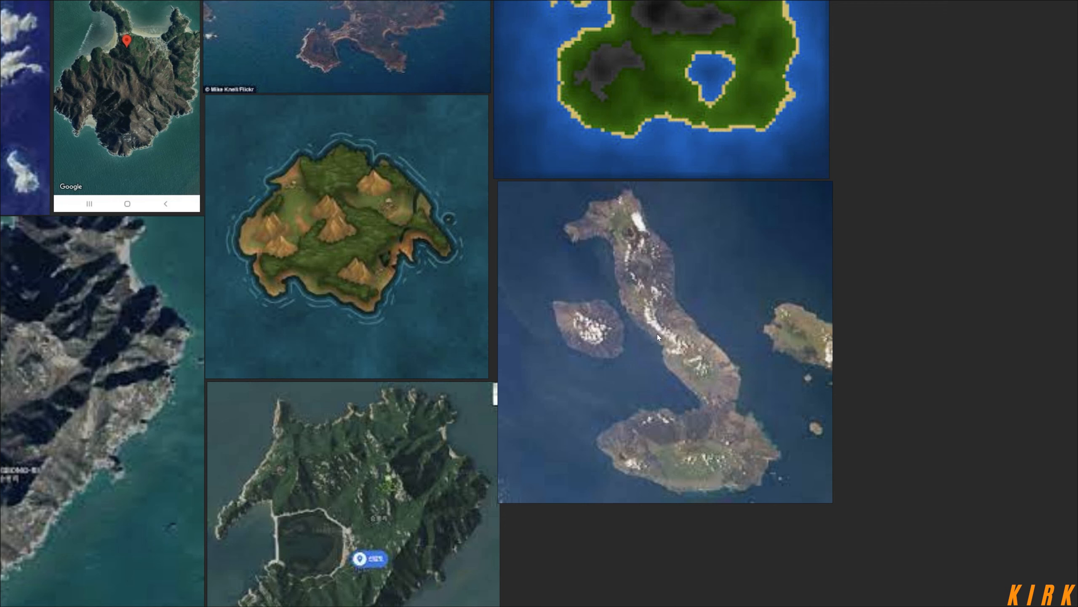
pyautogui.scroll(-3, 623, 362)
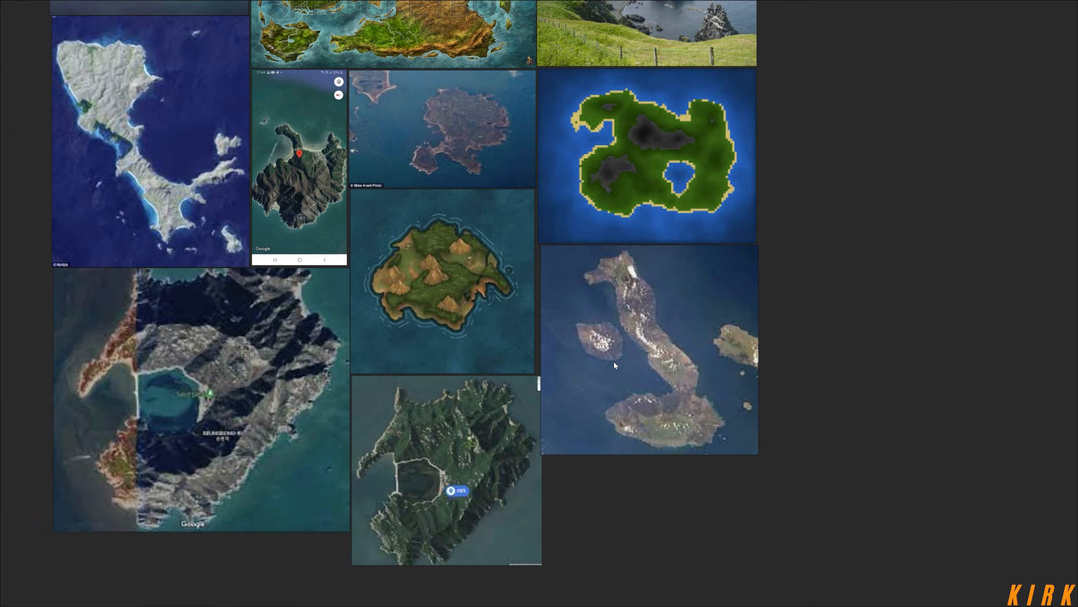
pyautogui.moveTo(541, 343); pyautogui.dragTo(644, 467, button='middle')
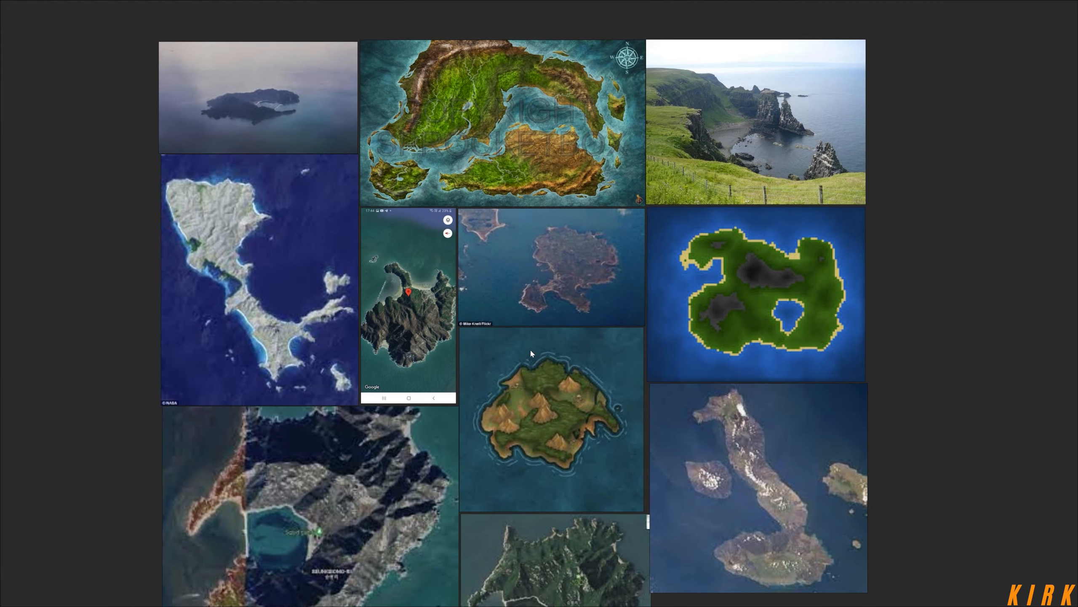
# Examine the coastal cliff photo with its sea stacks and the aerial photo of the reddish-brown island up close
pyautogui.moveTo(617, 340); pyautogui.dragTo(492, 456, button='middle')
pyautogui.scroll(6, 647, 232)
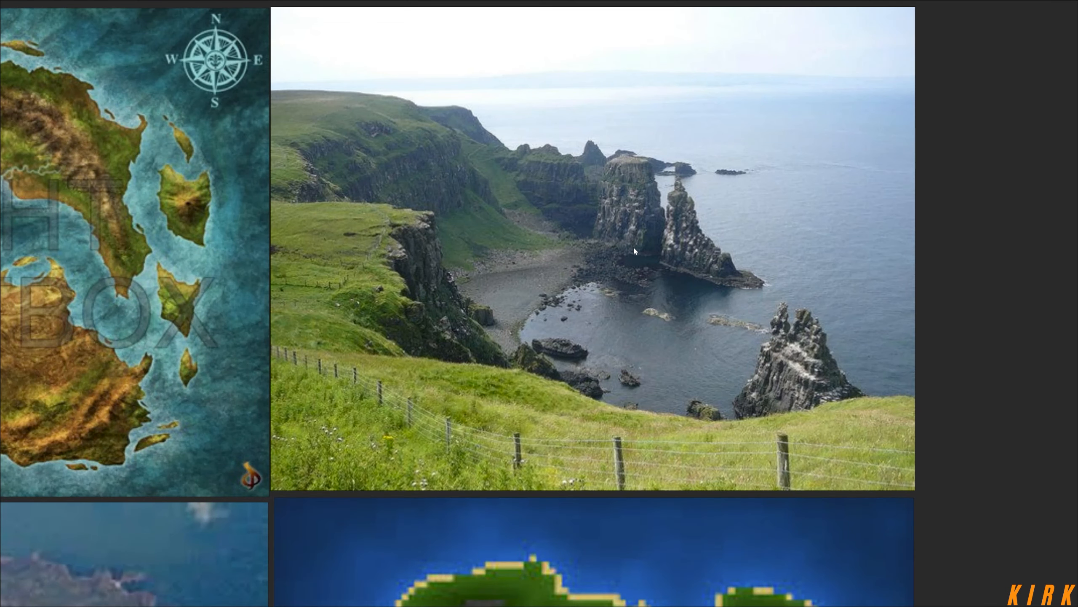
pyautogui.moveTo(632, 246); pyautogui.dragTo(623, 296, button='middle')
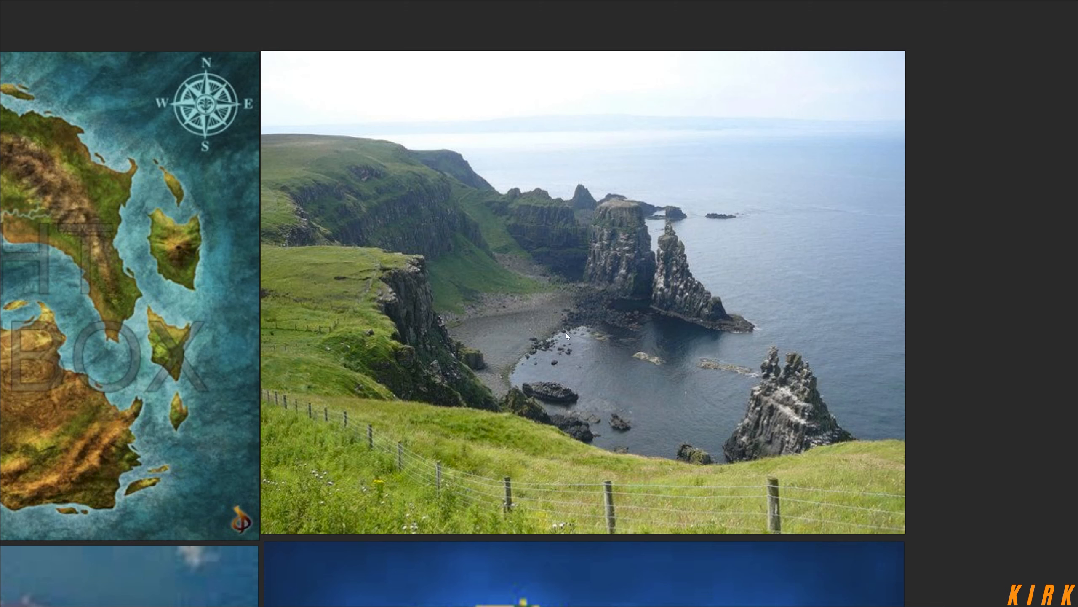
pyautogui.scroll(-3, 533, 351)
pyautogui.moveTo(428, 470); pyautogui.dragTo(501, 310, button='middle')
pyautogui.moveTo(475, 350); pyautogui.dragTo(577, 306, button='middle')
pyautogui.moveTo(514, 359); pyautogui.dragTo(542, 369, button='middle')
pyautogui.scroll(4, 524, 362)
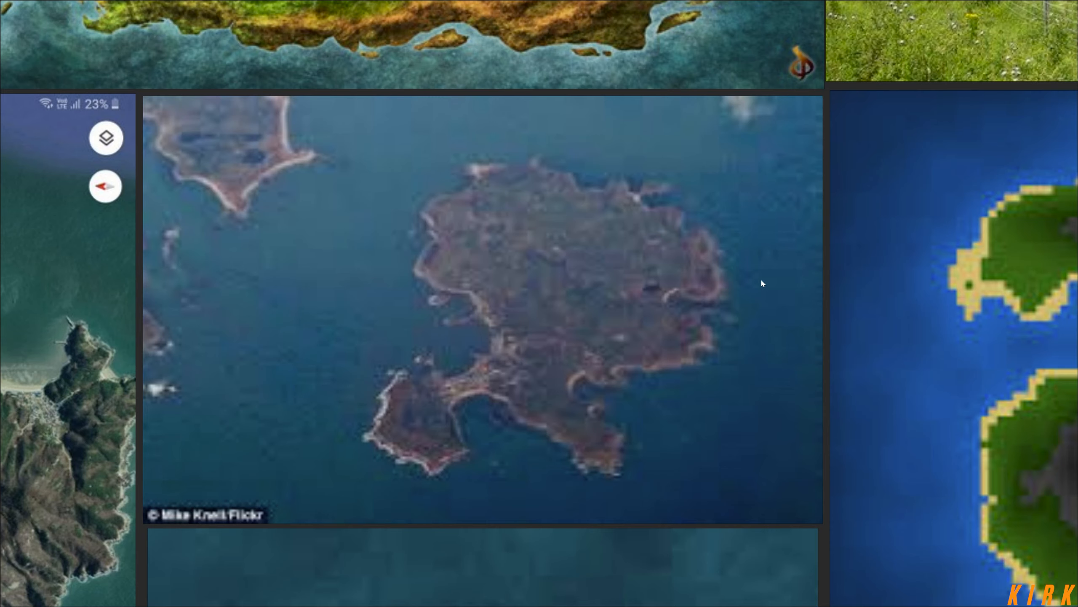
pyautogui.scroll(-5, 438, 300)
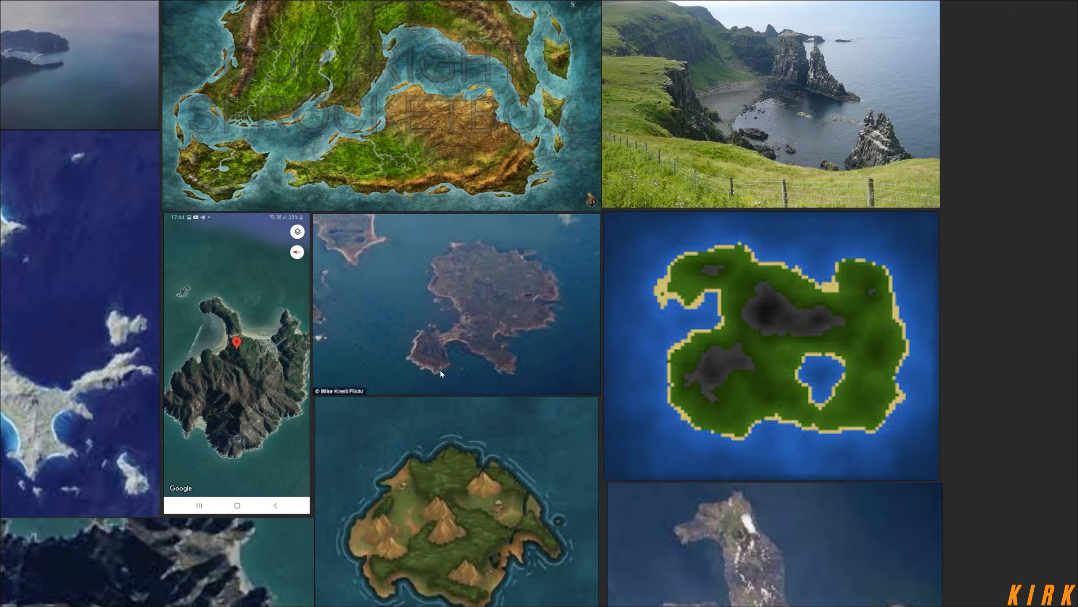
# Compare the overall outlines and layouts of all the island references across the board
pyautogui.moveTo(439, 369); pyautogui.dragTo(504, 226, button='middle')
pyautogui.scroll(-3, 523, 246)
pyautogui.scroll(1, 528, 265)
pyautogui.moveTo(584, 369); pyautogui.dragTo(573, 254, button='middle')
pyautogui.scroll(-1, 568, 270)
pyautogui.moveTo(574, 355); pyautogui.dragTo(575, 271, button='middle')
pyautogui.moveTo(579, 315); pyautogui.dragTo(582, 513, button='middle')
pyautogui.moveTo(562, 224); pyautogui.dragTo(569, 364, button='middle')
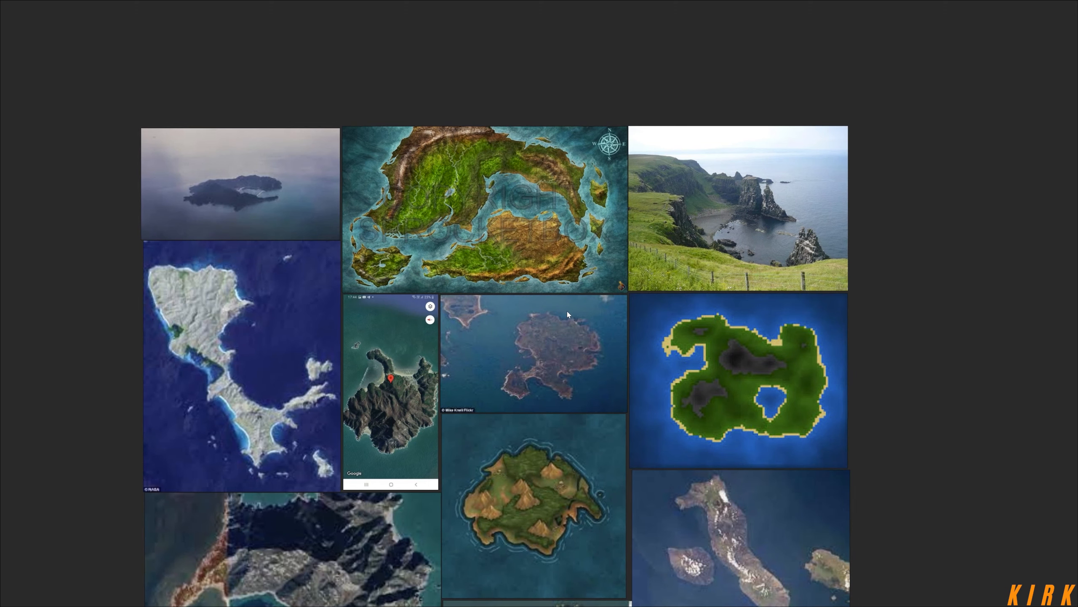
pyautogui.scroll(-3, 565, 305)
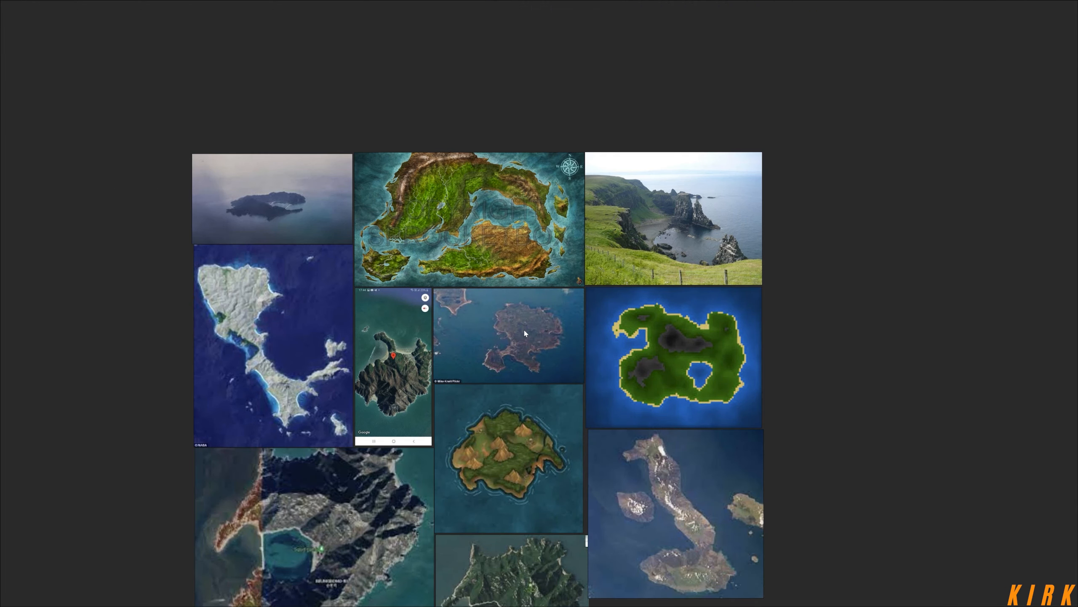
pyautogui.moveTo(526, 334); pyautogui.dragTo(541, 271, button='middle')
pyautogui.scroll(2, 536, 287)
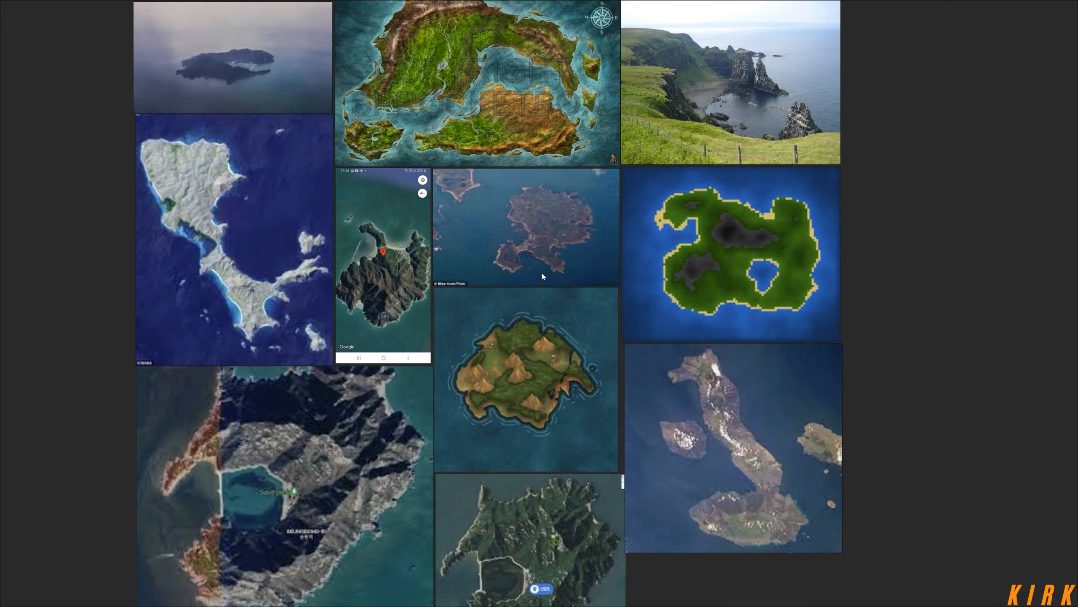
pyautogui.scroll(-2, 540, 272)
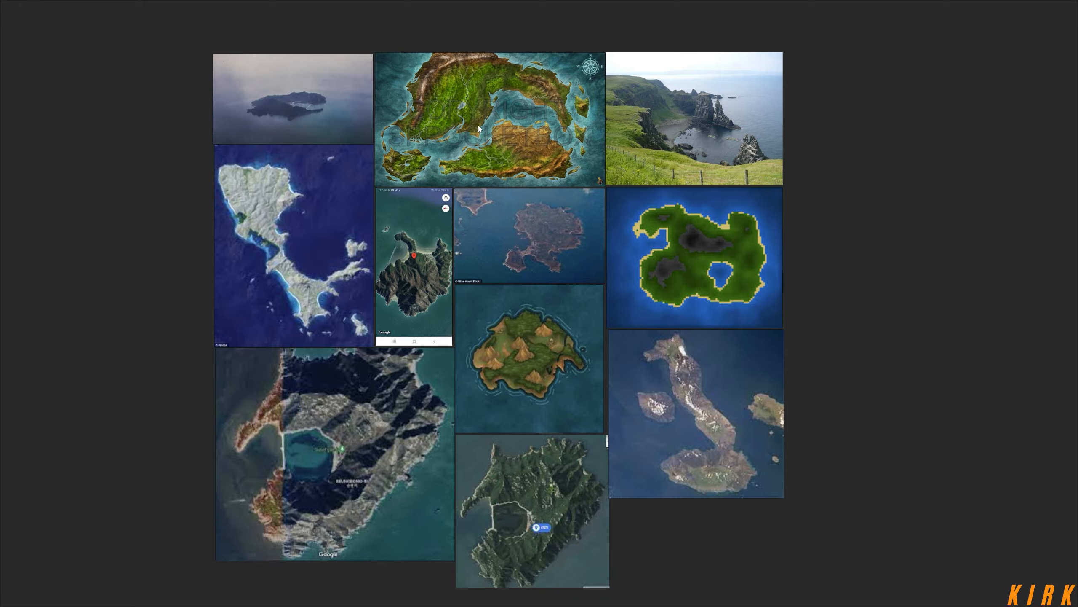
# Examine the fantasy continent map with the compass rose up close, including its mountain ranges, rivers and surrounding islands
pyautogui.scroll(4, 476, 116)
pyautogui.moveTo(477, 130); pyautogui.dragTo(468, 240, button='middle')
pyautogui.scroll(2, 515, 198)
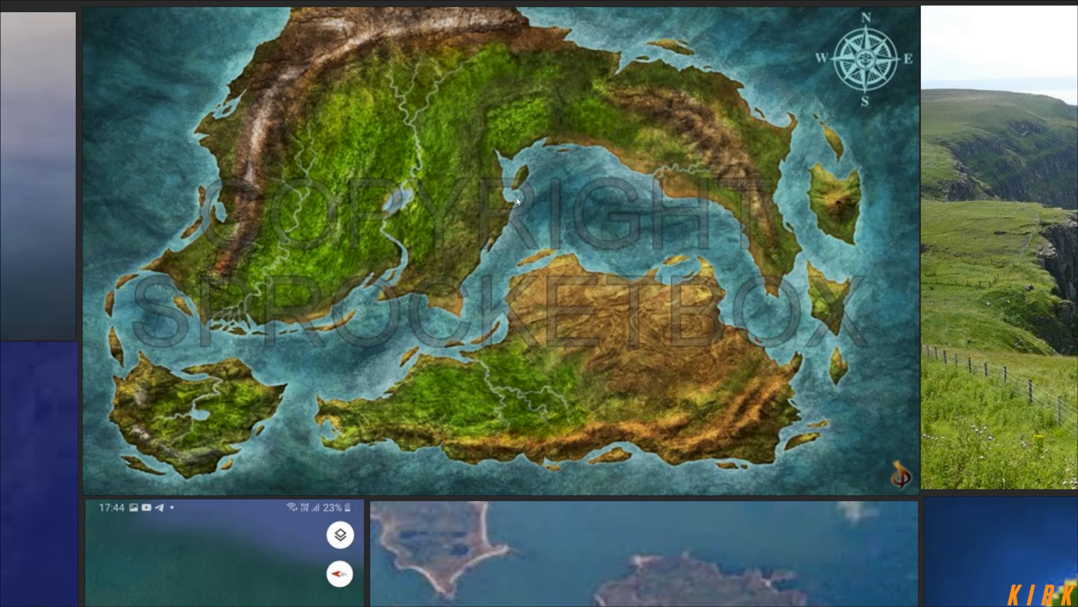
pyautogui.moveTo(517, 200); pyautogui.dragTo(513, 219, button='middle')
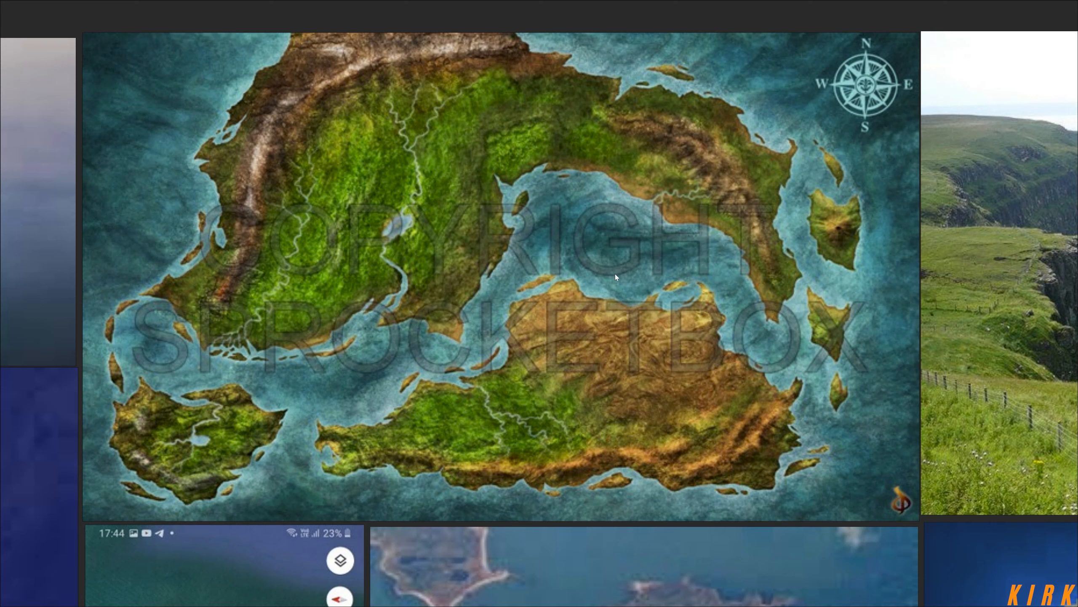
pyautogui.scroll(-2, 611, 268)
pyautogui.scroll(2, 537, 256)
pyautogui.moveTo(539, 242); pyautogui.dragTo(556, 267, button='middle')
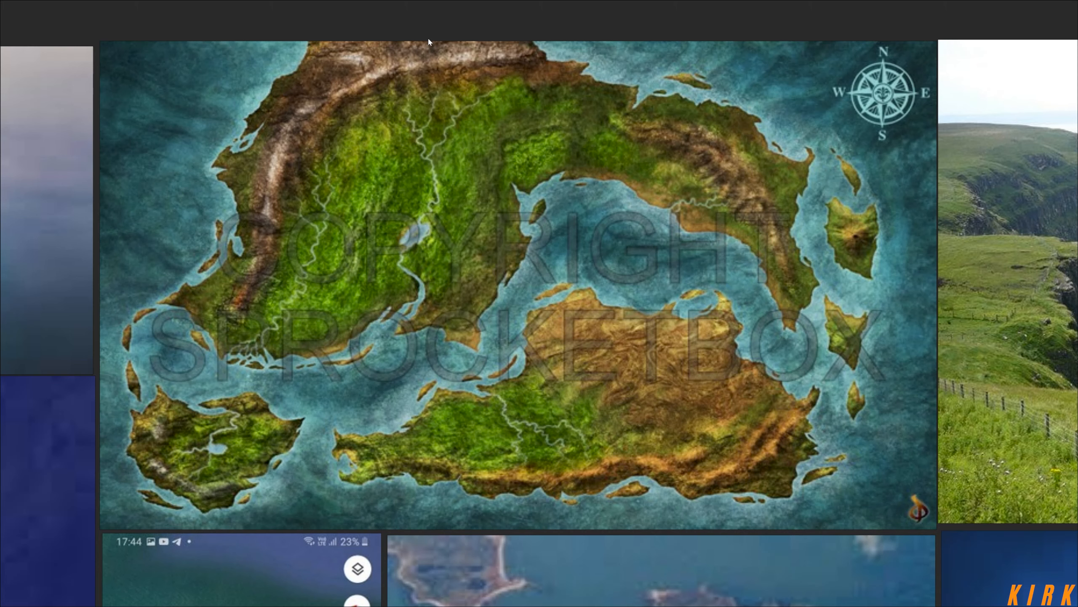
# Switch back to Unreal Editor and view the sculpted craters and sunken corner of the landscape from above
pyautogui.hotkey('alt', 'Tab')
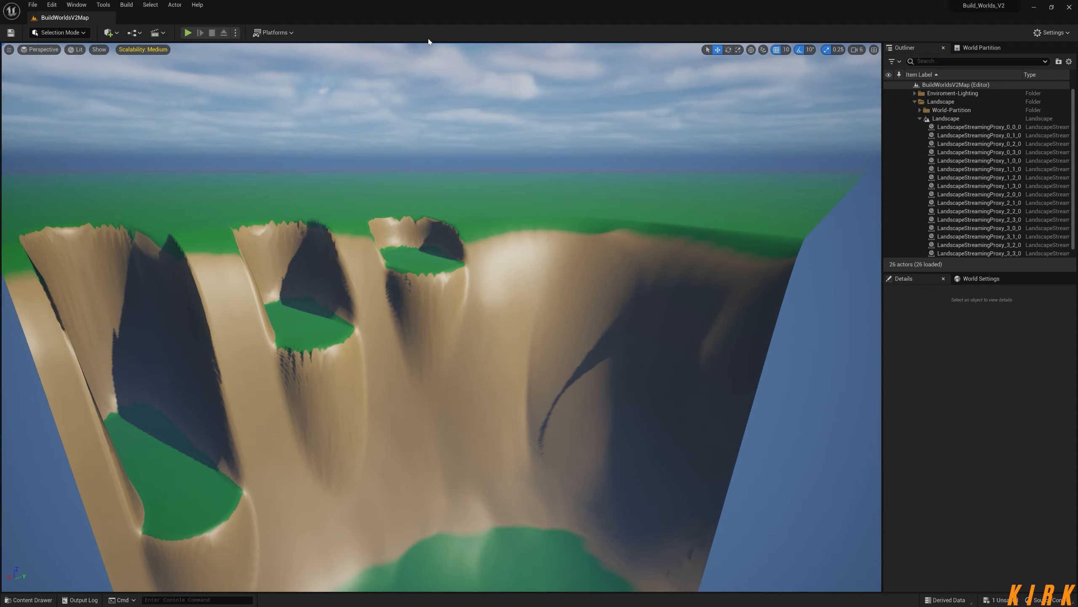
pyautogui.moveTo(446, 297)
pyautogui.mouseDown(button='right')
pyautogui.moveTo(425, 272)
pyautogui.moveTo(425, 297)
pyautogui.moveTo(425, 272)
pyautogui.moveTo(442, 297)
pyautogui.moveTo(433, 284)
pyautogui.moveTo(433, 306)
pyautogui.mouseUp(button='right')
pyautogui.moveTo(543, 181); pyautogui.dragTo(543, 175, button='right')
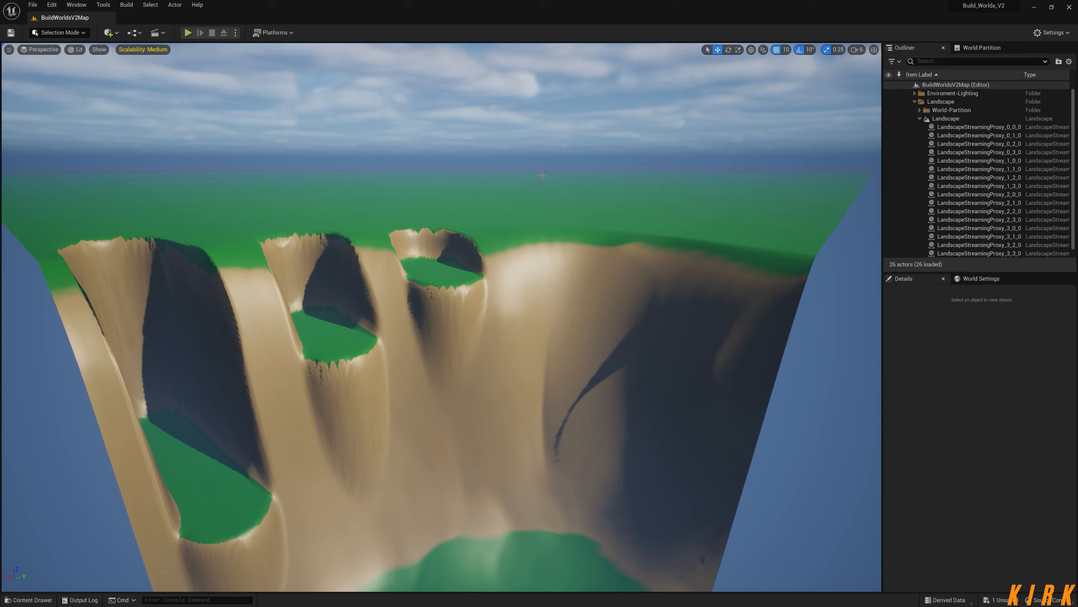